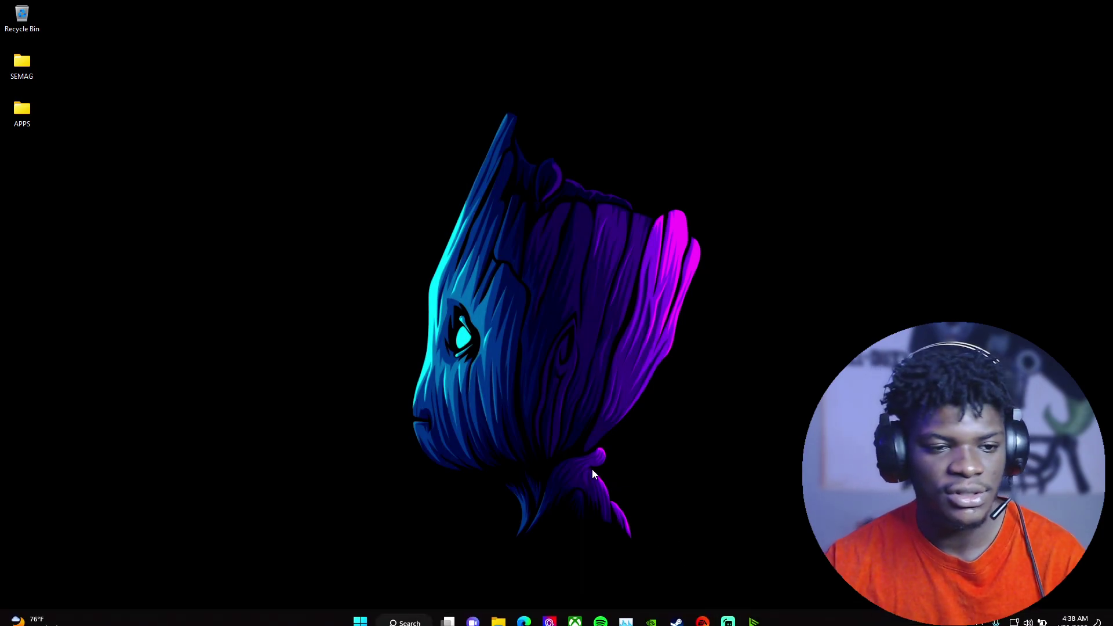
Open EA SPORTS FIFA 23's Steam properties on Local Files (46.53 GB), then minimize the library.
{"action": "left_click", "coordinate": [678, 613]}
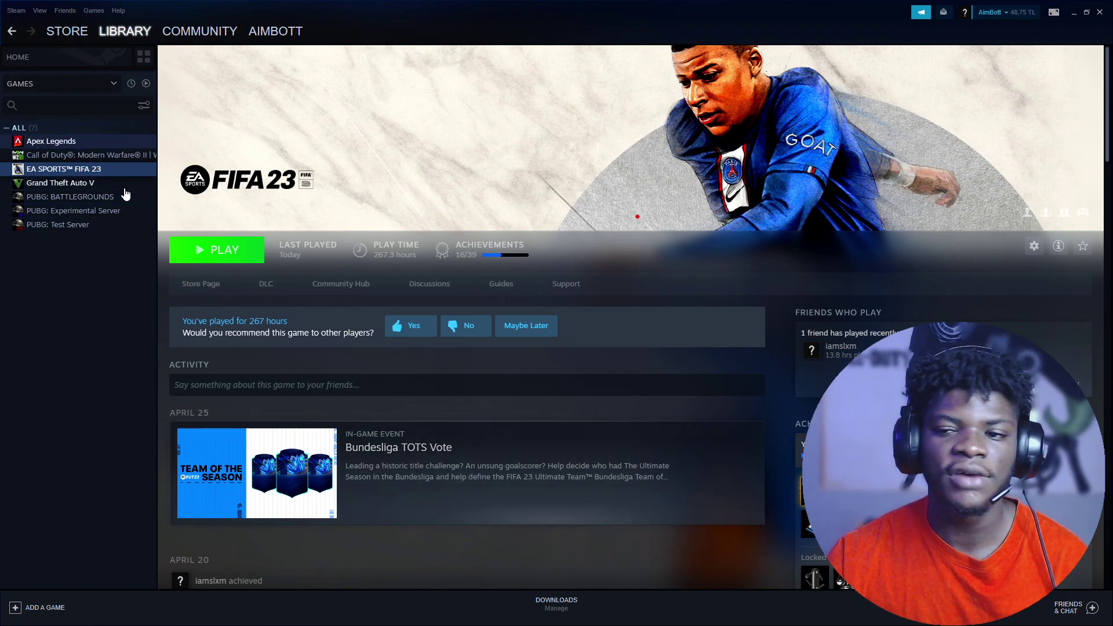
{"action": "left_click", "coordinate": [115, 31]}
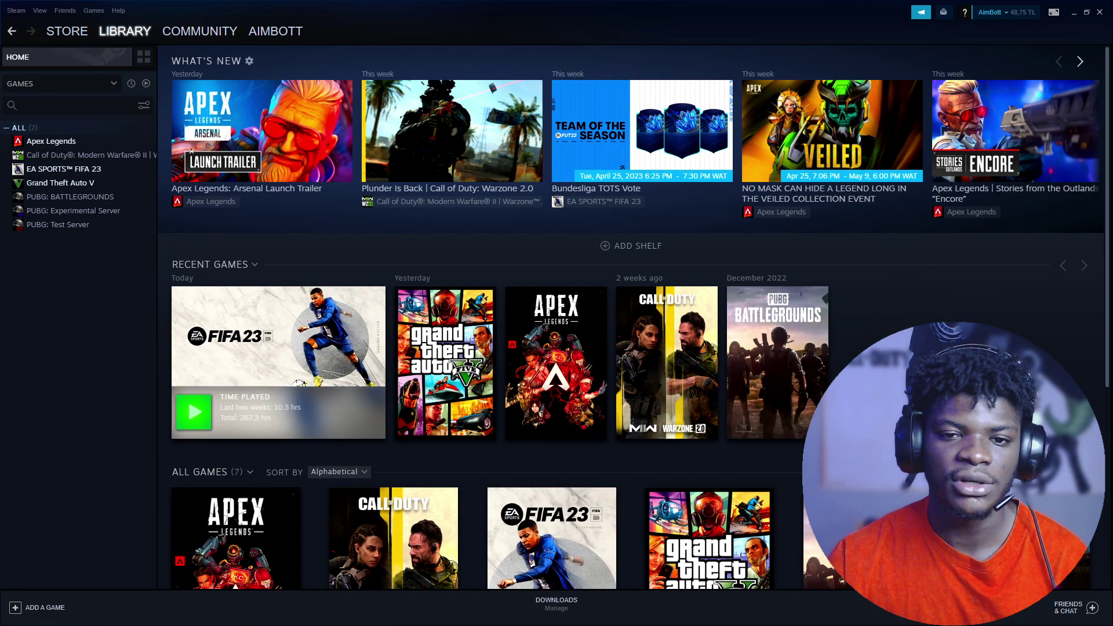
{"action": "right_click", "coordinate": [63, 172]}
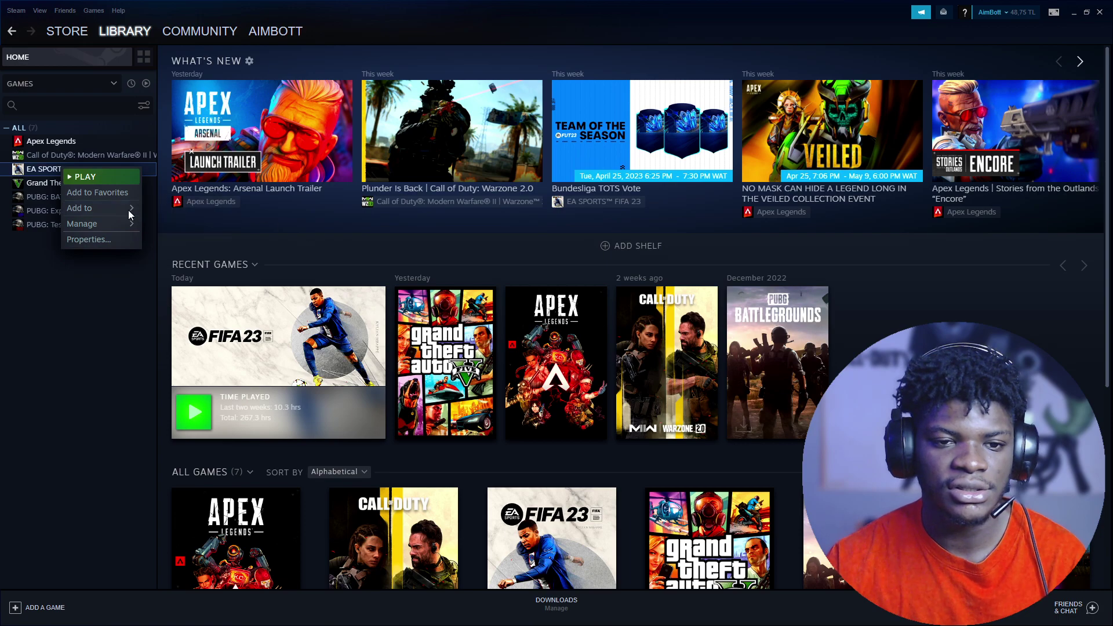
{"action": "left_click", "coordinate": [95, 243]}
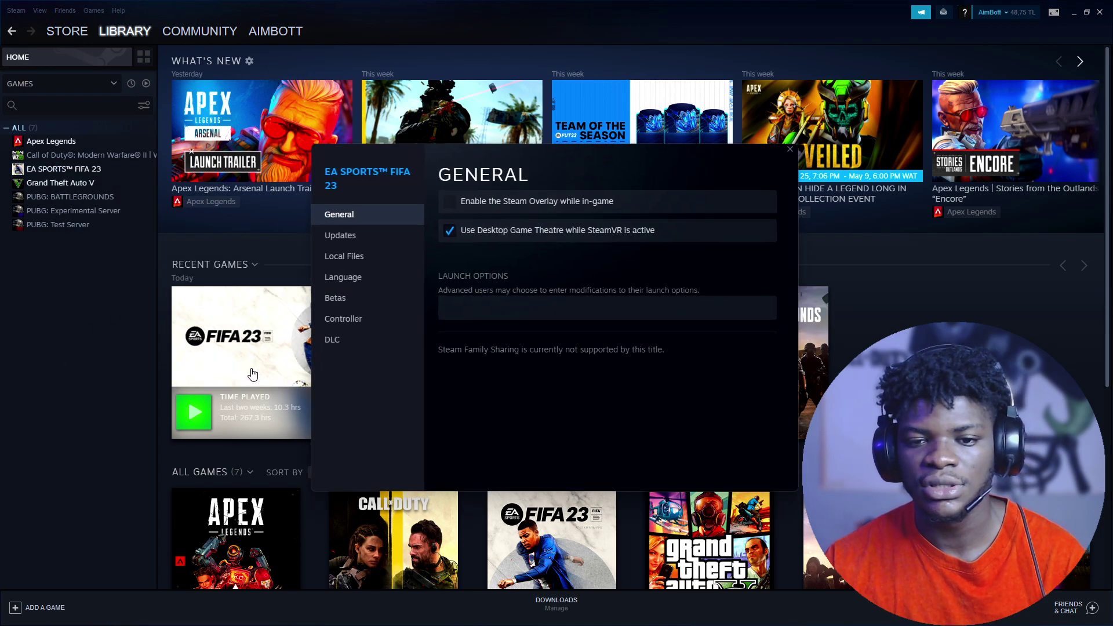
{"action": "left_click", "coordinate": [358, 255]}
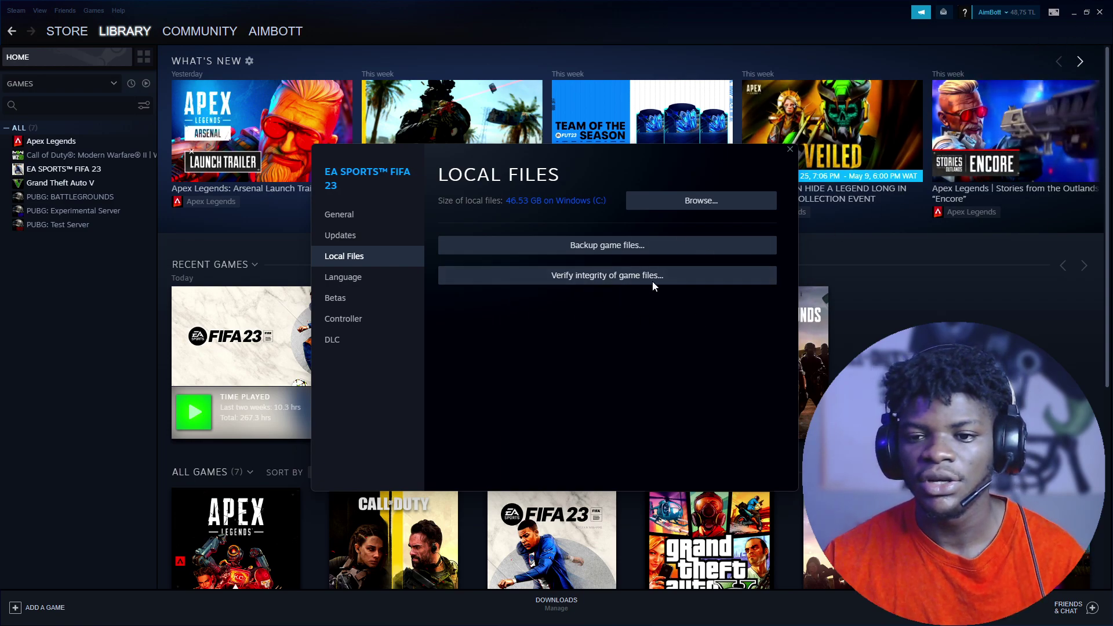
{"action": "left_click", "coordinate": [1074, 14]}
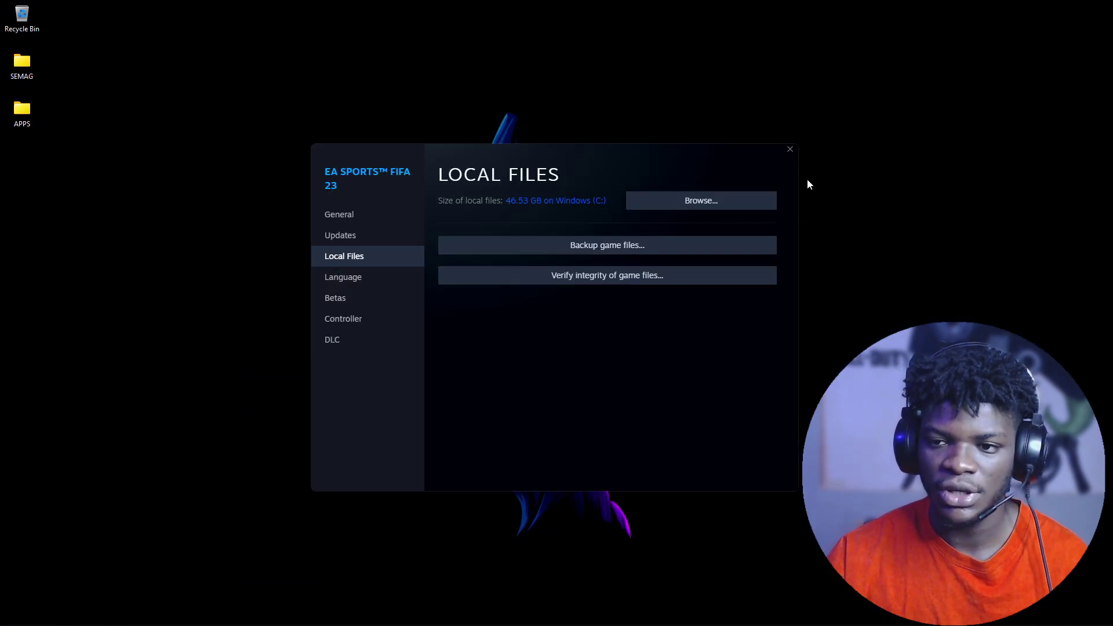
Close the FIFA 23 properties, refresh the desktop, and open Settings maximized.
{"action": "left_click", "coordinate": [791, 150]}
{"action": "right_click", "coordinate": [453, 312]}
{"action": "right_click", "coordinate": [580, 190]}
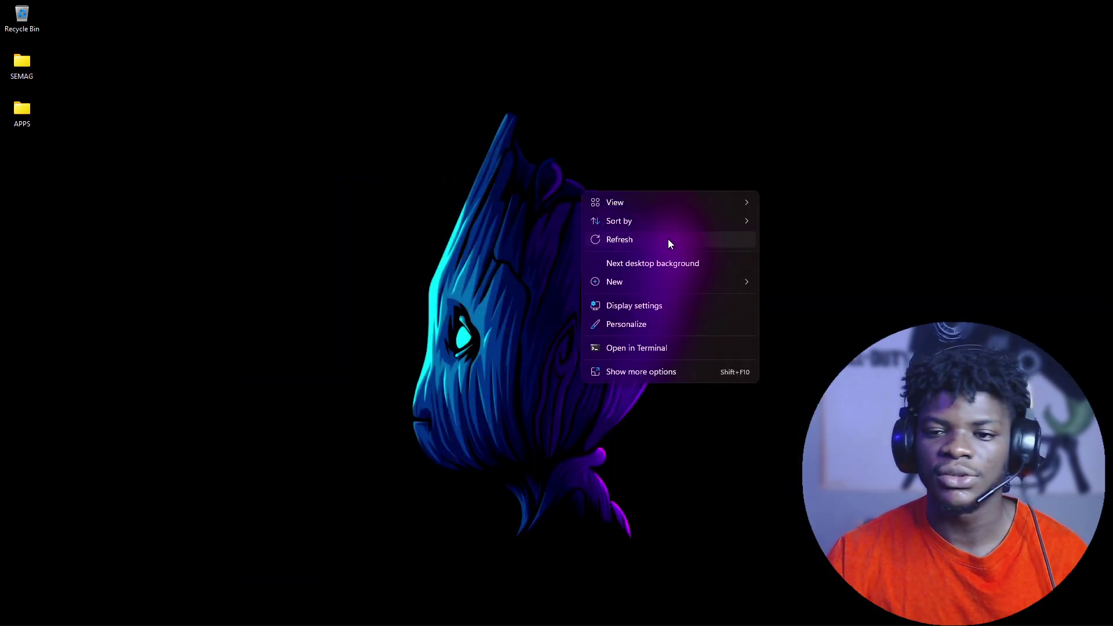
{"action": "left_click", "coordinate": [668, 239]}
{"action": "mouse_move", "coordinate": [293, 620]}
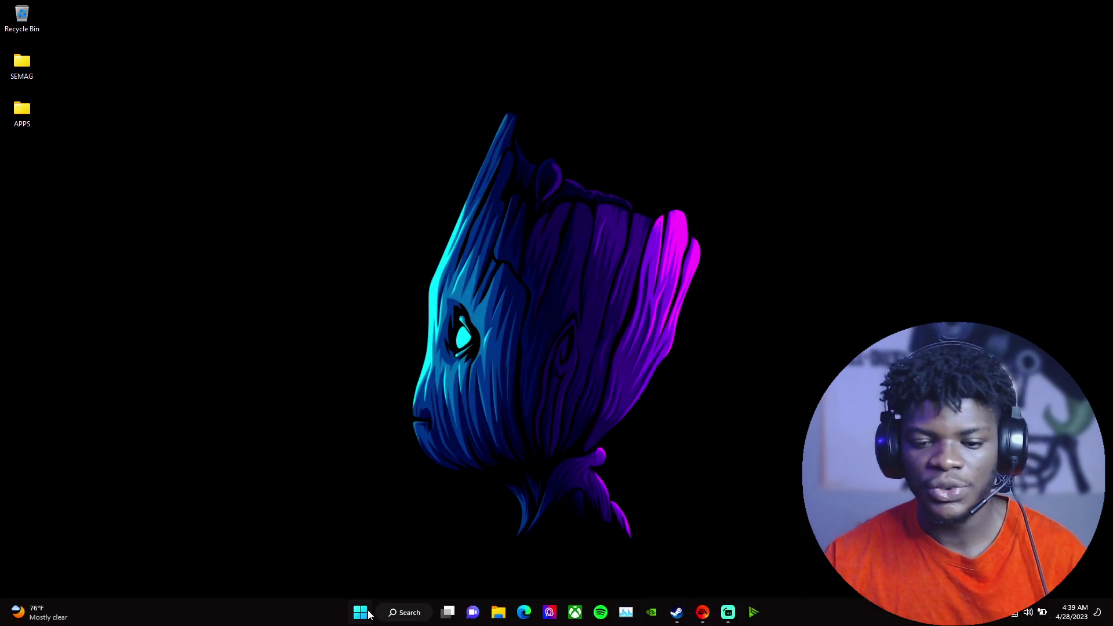
{"action": "left_click", "coordinate": [360, 612]}
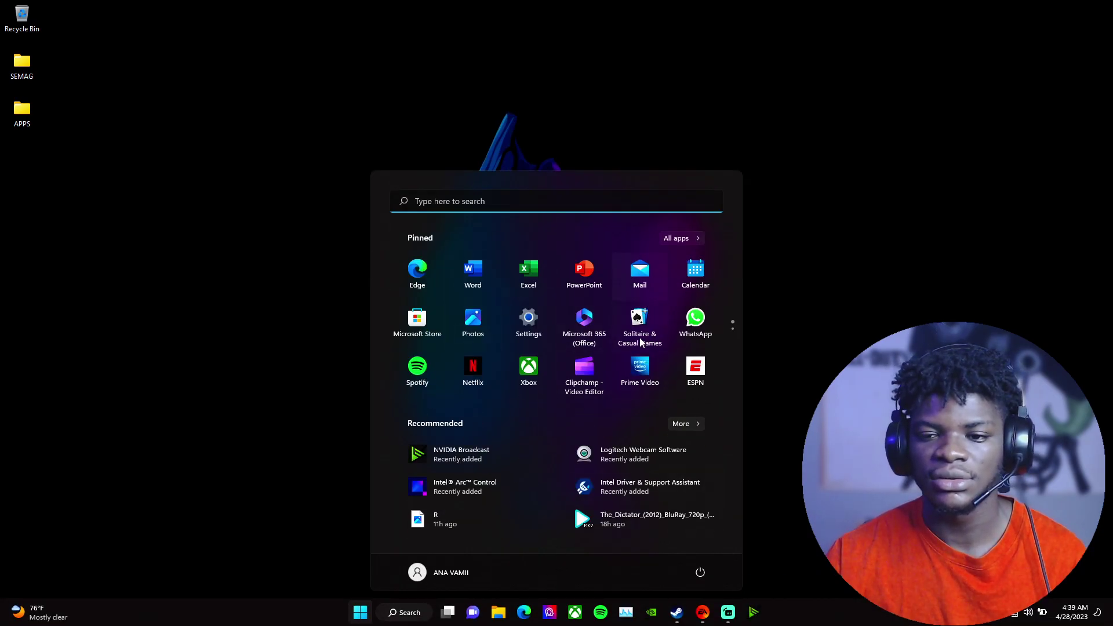
{"action": "left_click", "coordinate": [314, 404]}
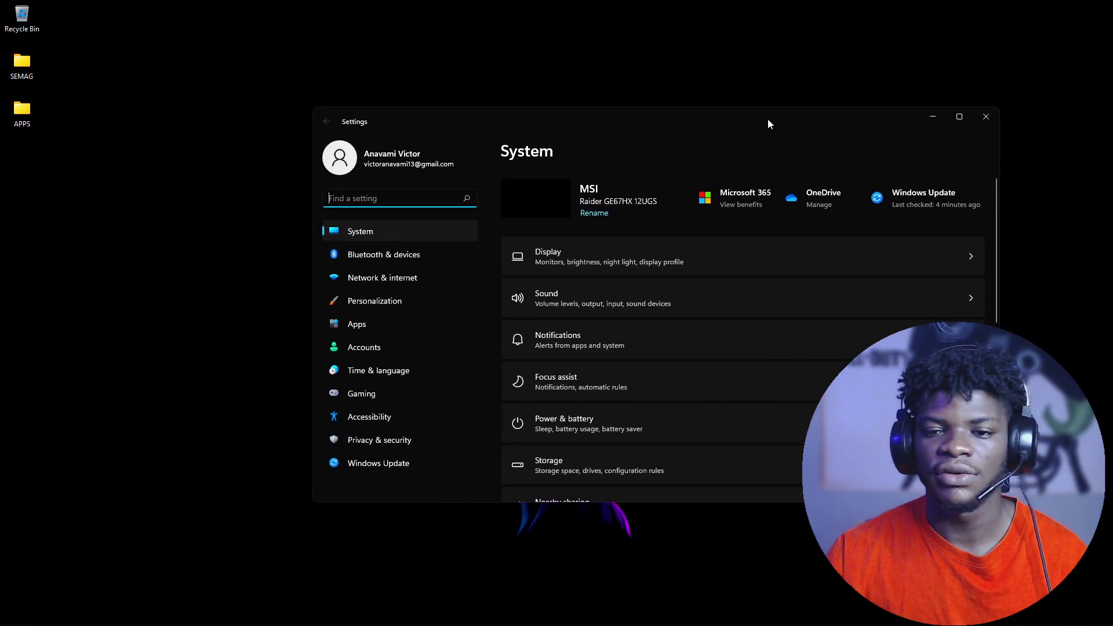
{"action": "left_click", "coordinate": [954, 119]}
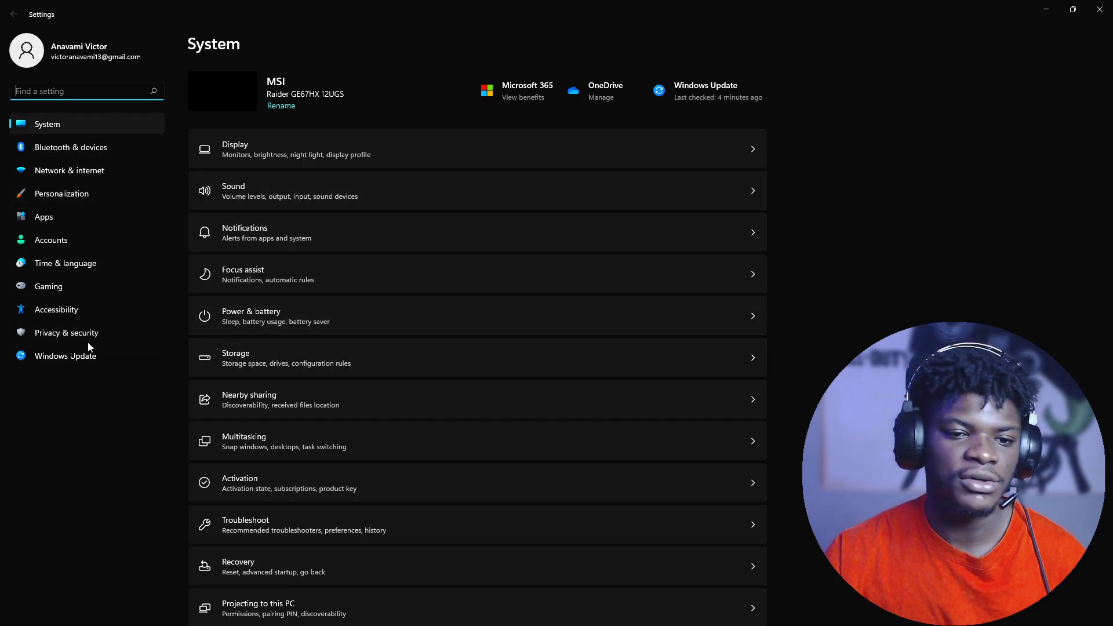
Under Gaming, switch Game Mode off, then close Settings.
{"action": "left_click", "coordinate": [56, 295]}
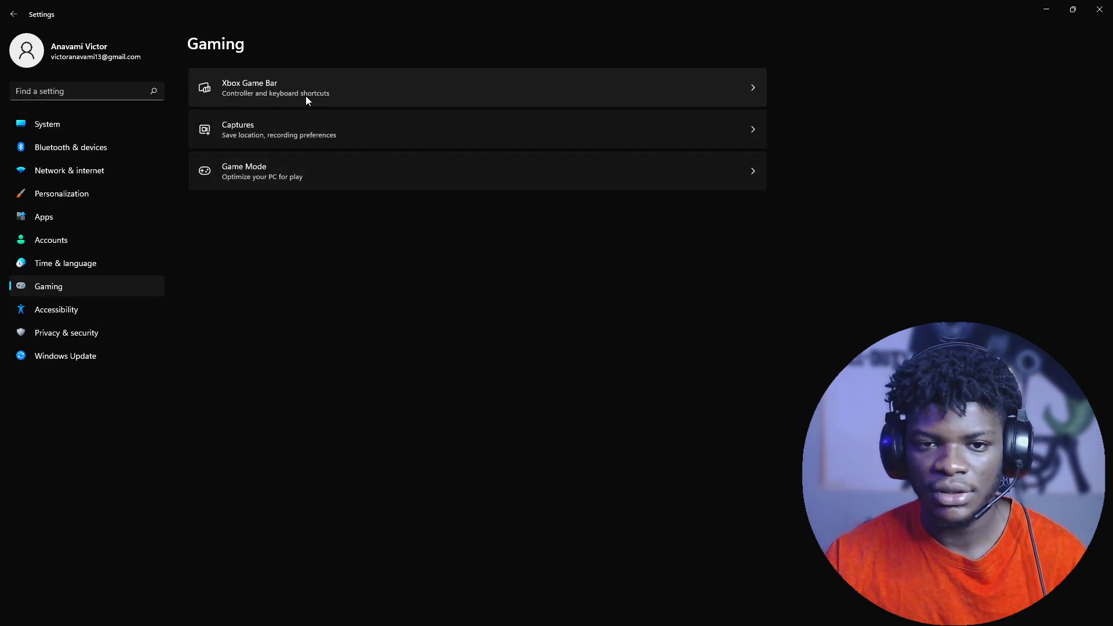
{"action": "left_click", "coordinate": [763, 94]}
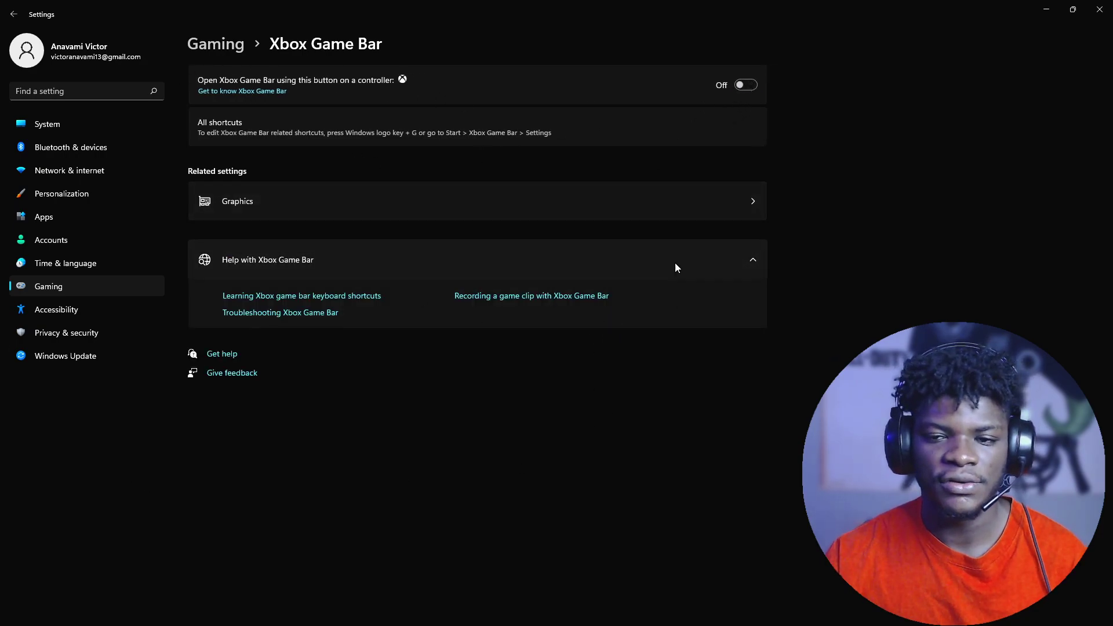
{"action": "key", "text": "alt+Left"}
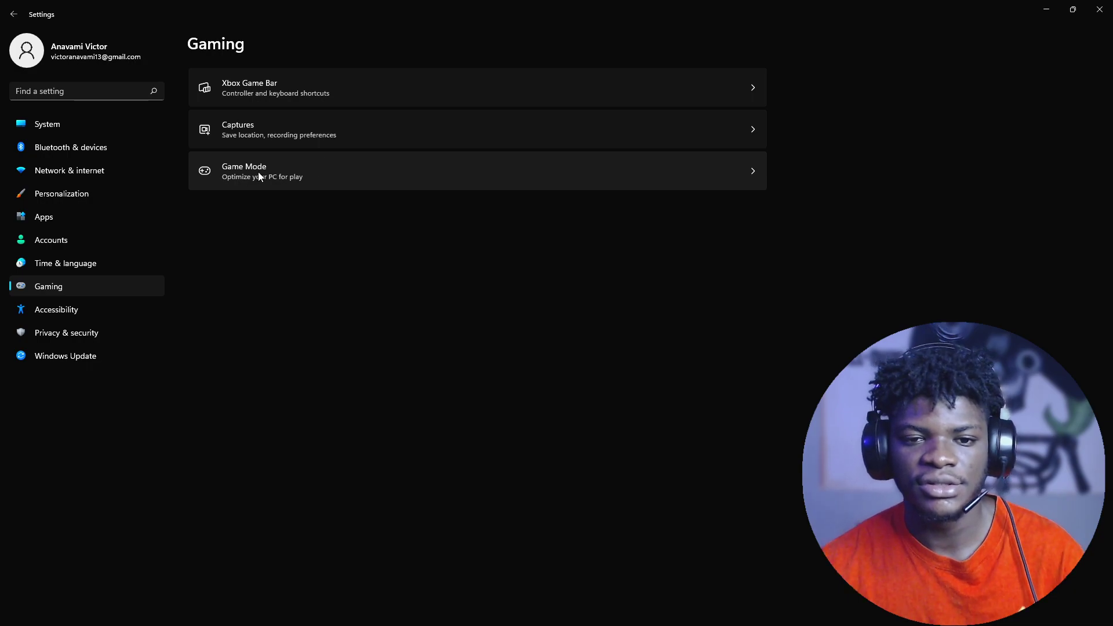
{"action": "left_click", "coordinate": [512, 176]}
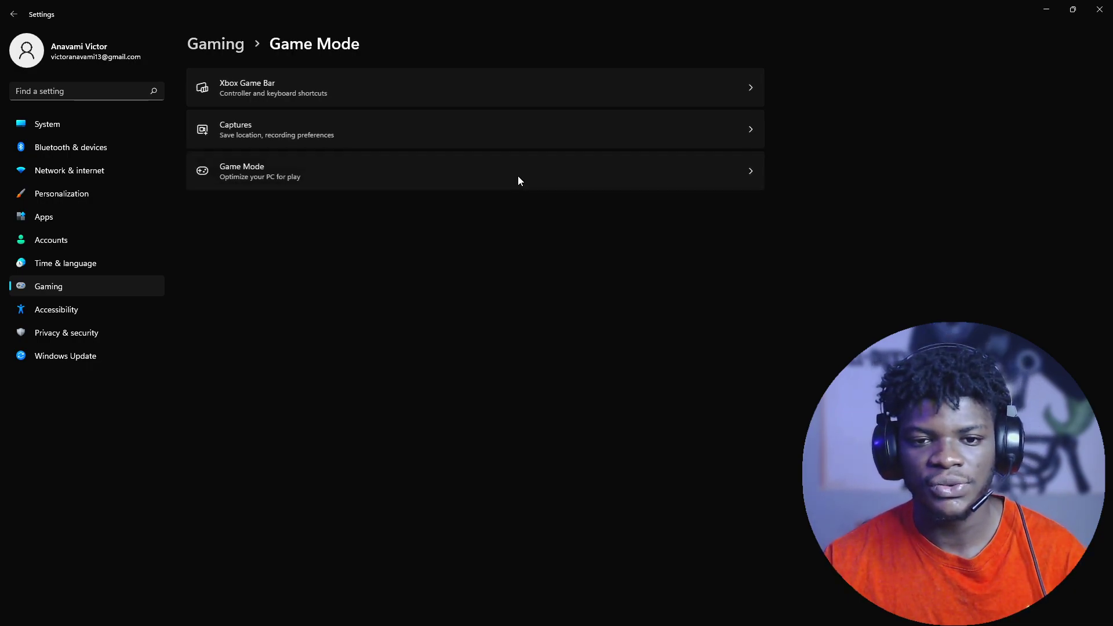
{"action": "left_click", "coordinate": [746, 88]}
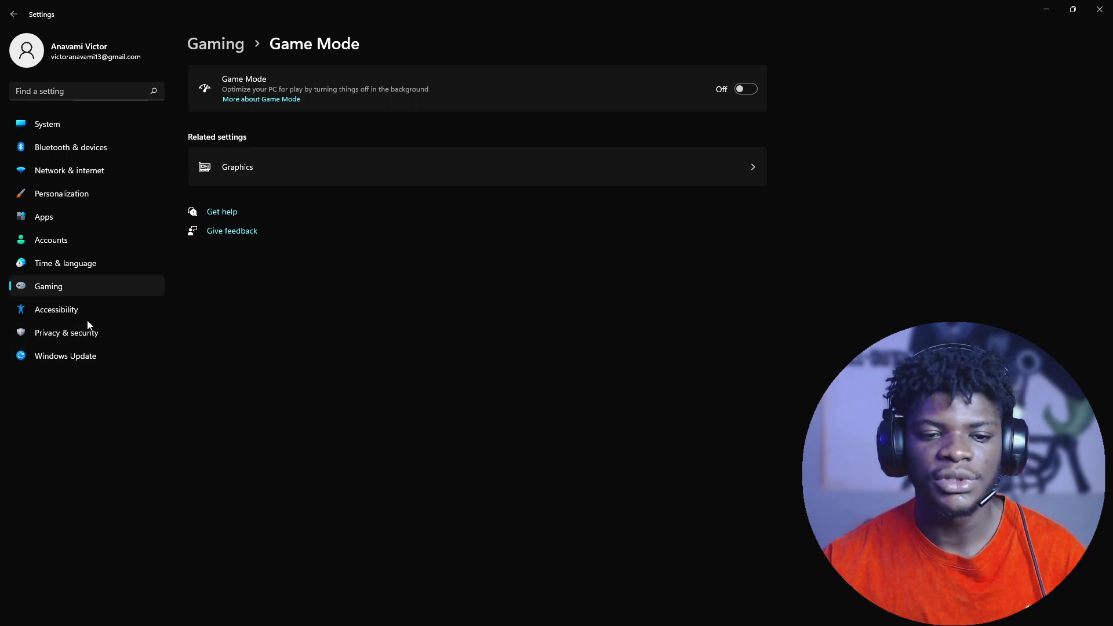
{"action": "left_click", "coordinate": [65, 289]}
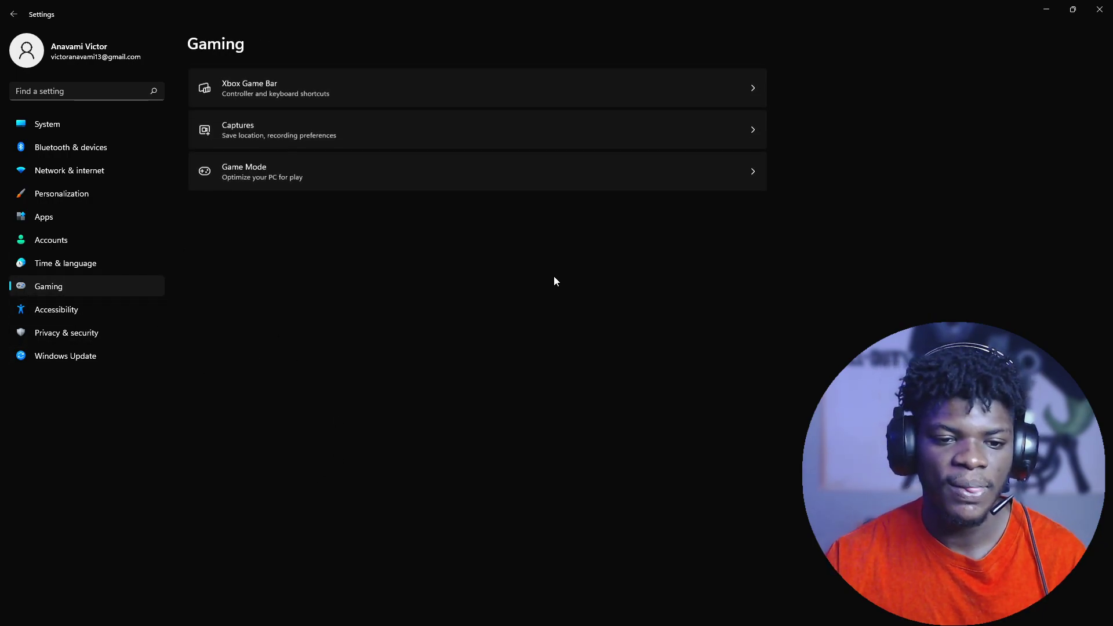
{"action": "left_click", "coordinate": [1100, 8]}
Refresh the desktop repeatedly from its right-click menu.
{"action": "right_click", "coordinate": [564, 187]}
{"action": "left_click", "coordinate": [638, 243]}
{"action": "right_click", "coordinate": [617, 234]}
{"action": "left_click", "coordinate": [693, 286]}
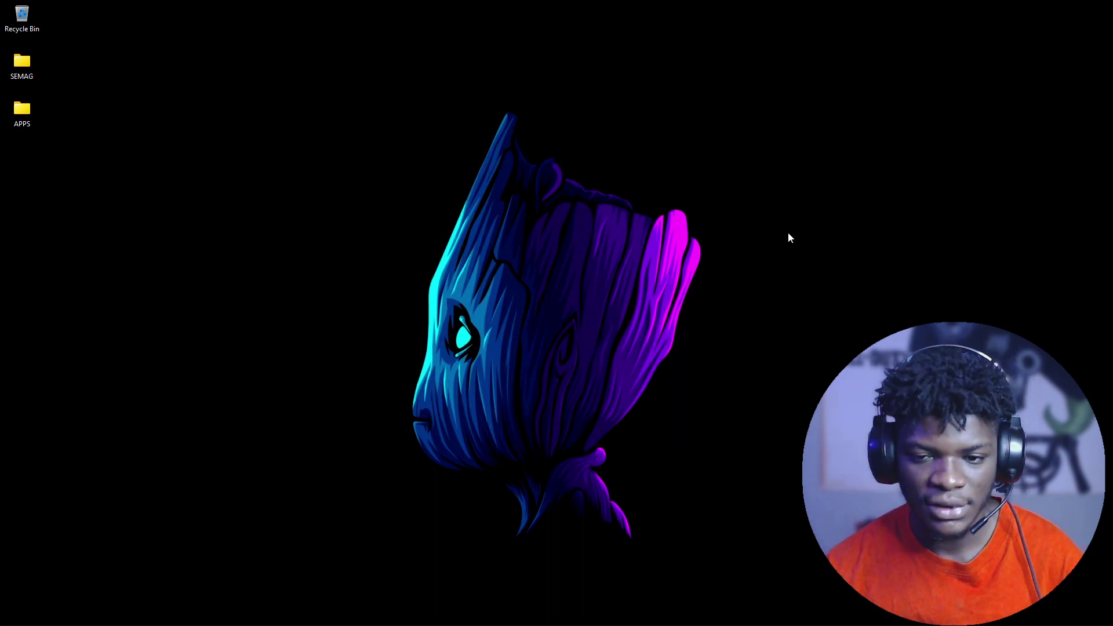
{"action": "right_click", "coordinate": [507, 204]}
{"action": "left_click", "coordinate": [549, 257]}
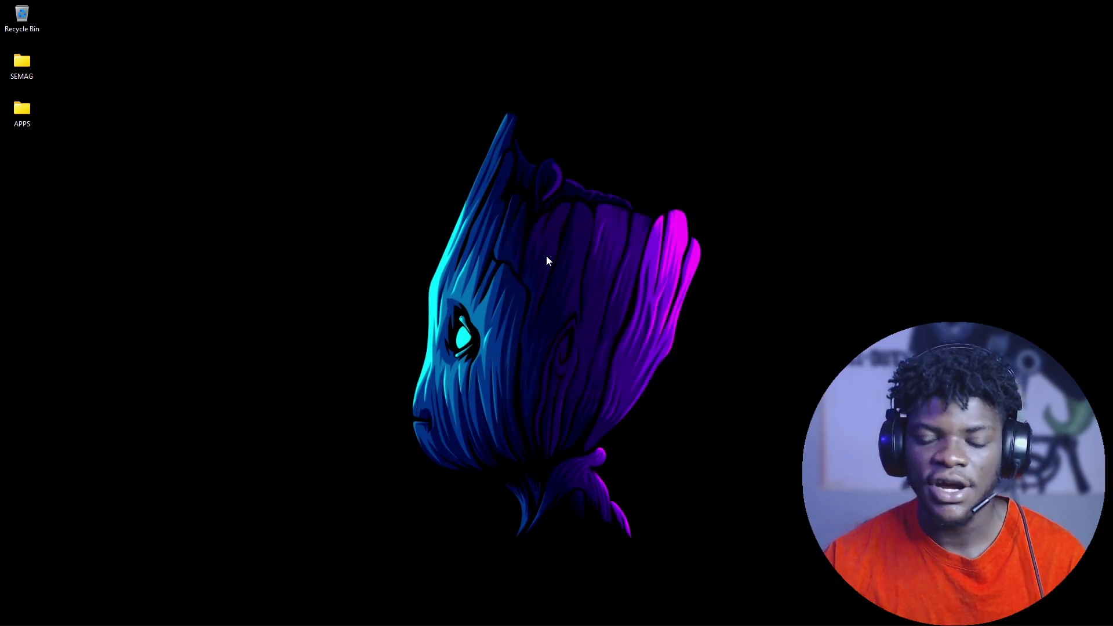
{"action": "right_click", "coordinate": [521, 253]}
{"action": "left_click", "coordinate": [558, 302]}
{"action": "right_click", "coordinate": [527, 297]}
{"action": "left_click", "coordinate": [556, 345]}
{"action": "mouse_move", "coordinate": [347, 624]}
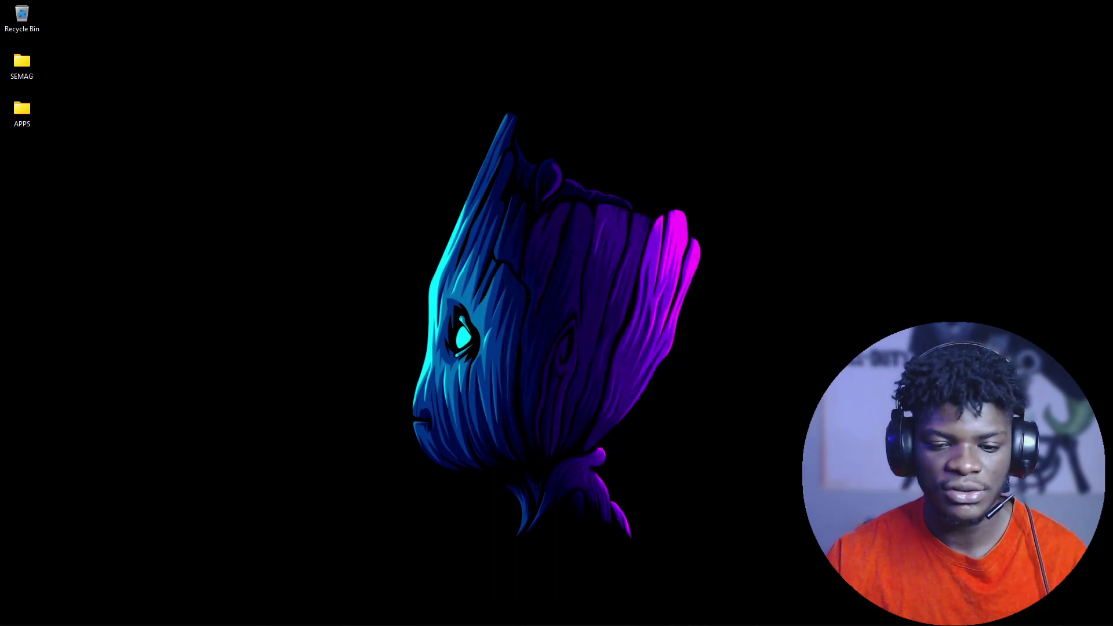
{"action": "right_click", "coordinate": [903, 230]}
{"action": "left_click", "coordinate": [928, 274]}
{"action": "right_click", "coordinate": [574, 283]}
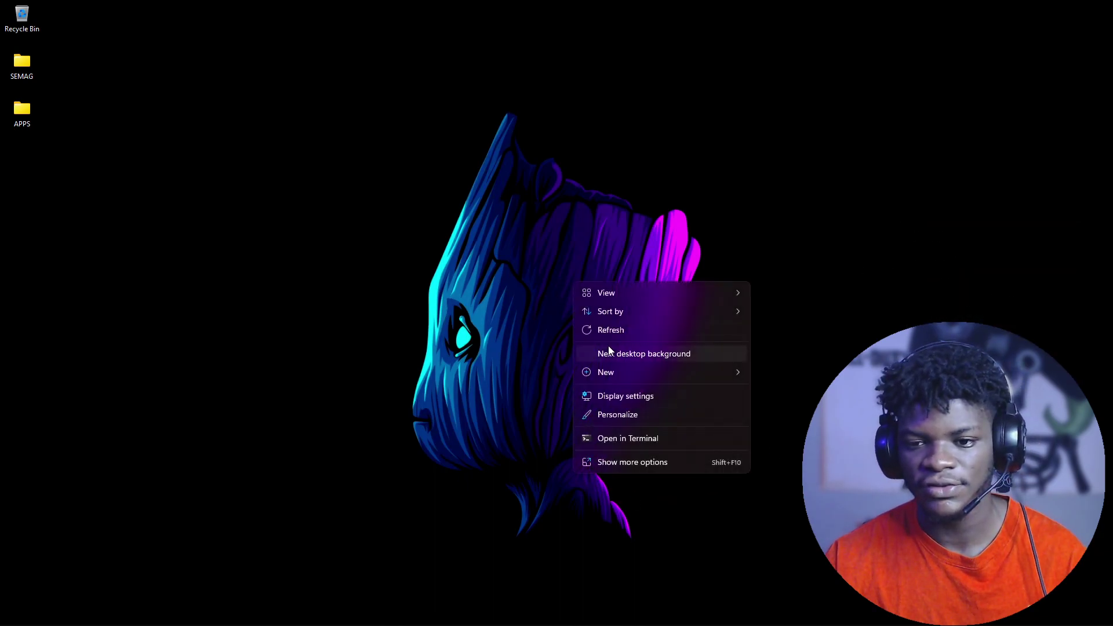
{"action": "left_click", "coordinate": [603, 331]}
{"action": "right_click", "coordinate": [597, 331]}
{"action": "right_click", "coordinate": [711, 280]}
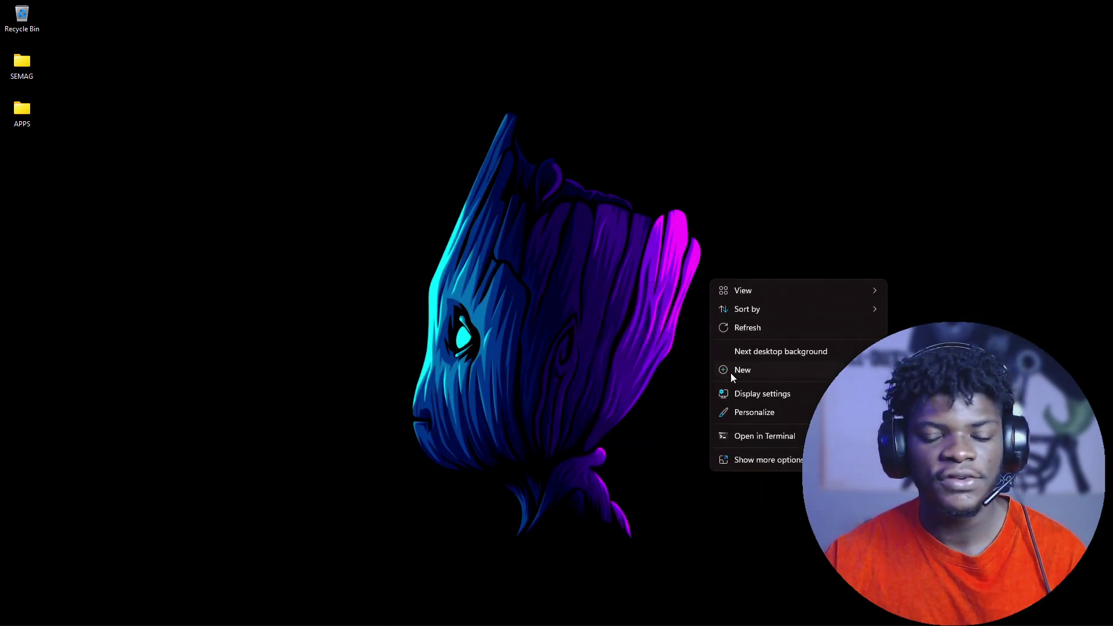
{"action": "left_click", "coordinate": [729, 328]}
{"action": "right_click", "coordinate": [725, 320]}
{"action": "left_click", "coordinate": [749, 368]}
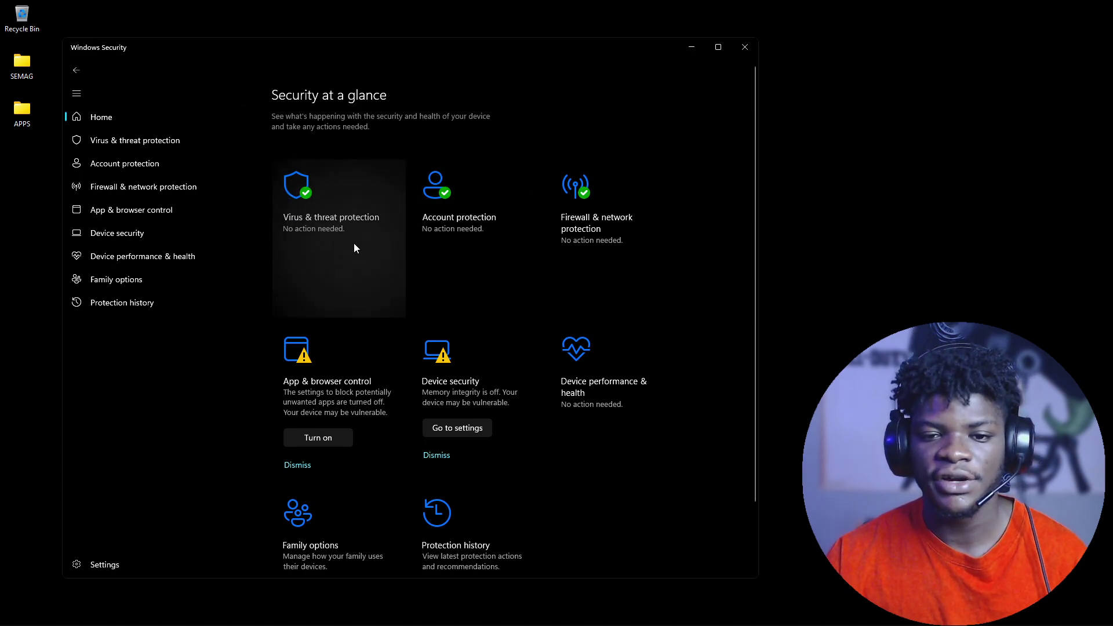
Go to Virus & threat protection settings and open the Defender exclusions list.
{"action": "left_click", "coordinate": [343, 205]}
{"action": "scroll", "coordinate": [425, 258], "scroll_direction": "down", "scroll_amount": 1}
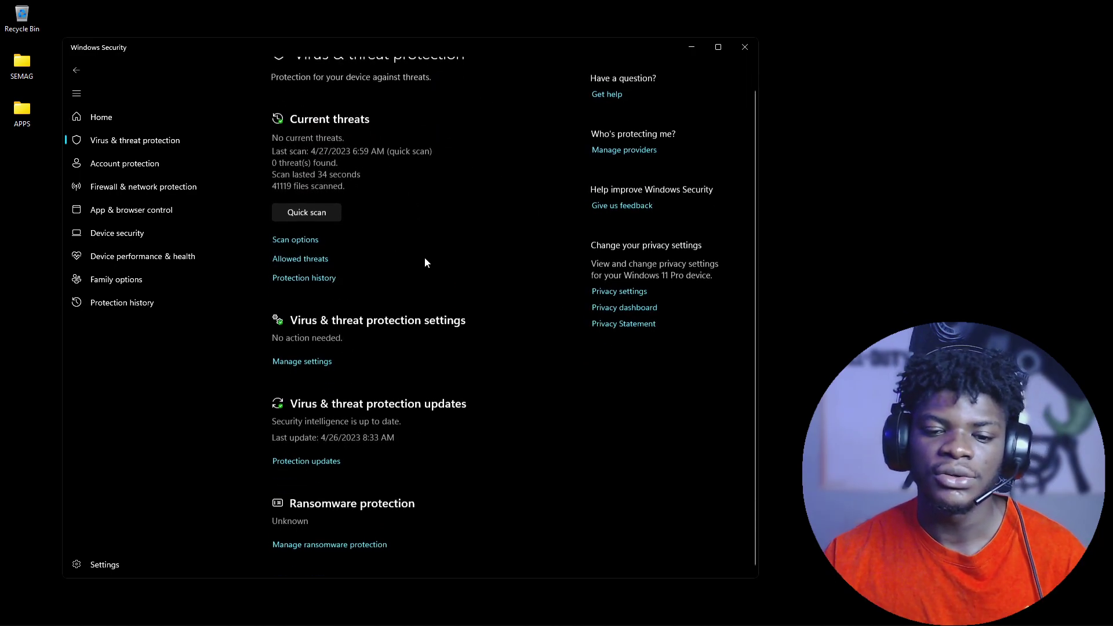
{"action": "scroll", "coordinate": [378, 299], "scroll_direction": "up", "scroll_amount": 1}
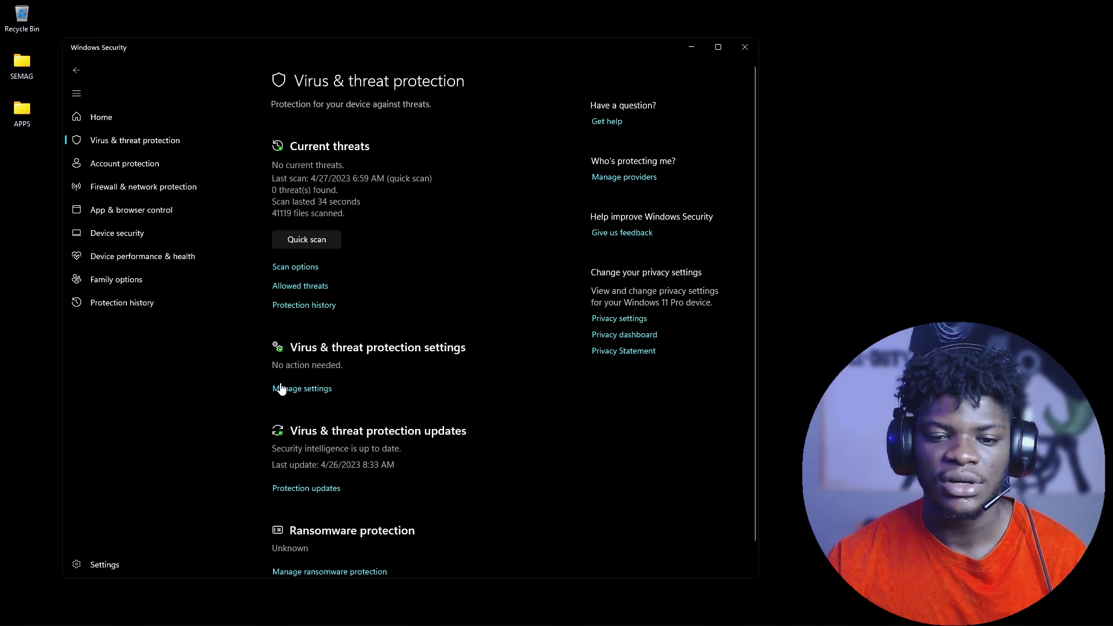
{"action": "left_click", "coordinate": [313, 391]}
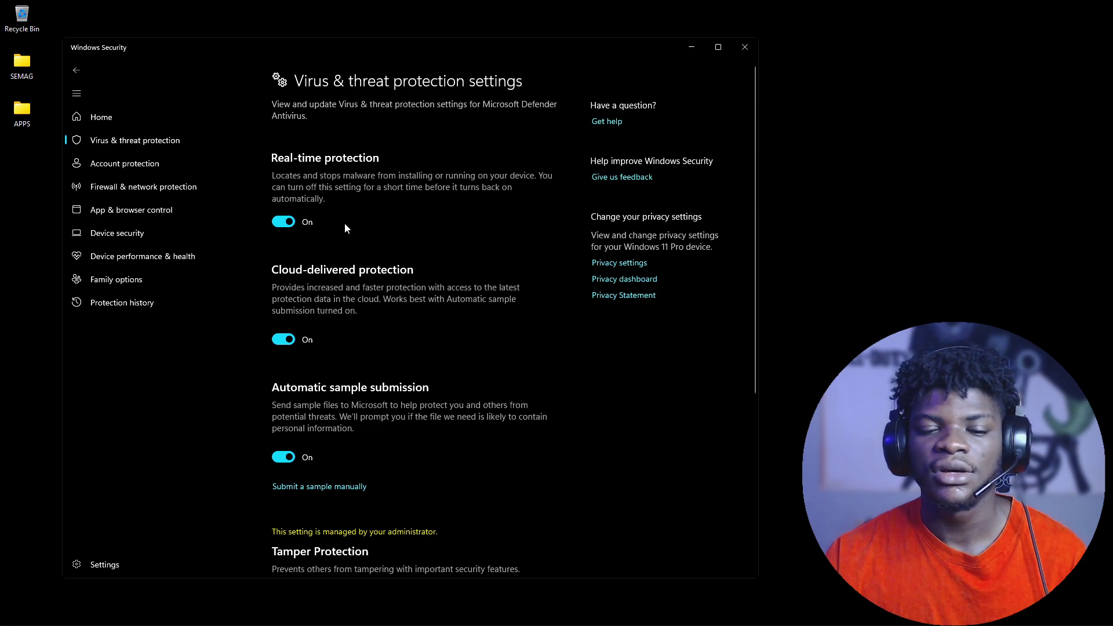
{"action": "scroll", "coordinate": [442, 218], "scroll_direction": "down", "scroll_amount": 5}
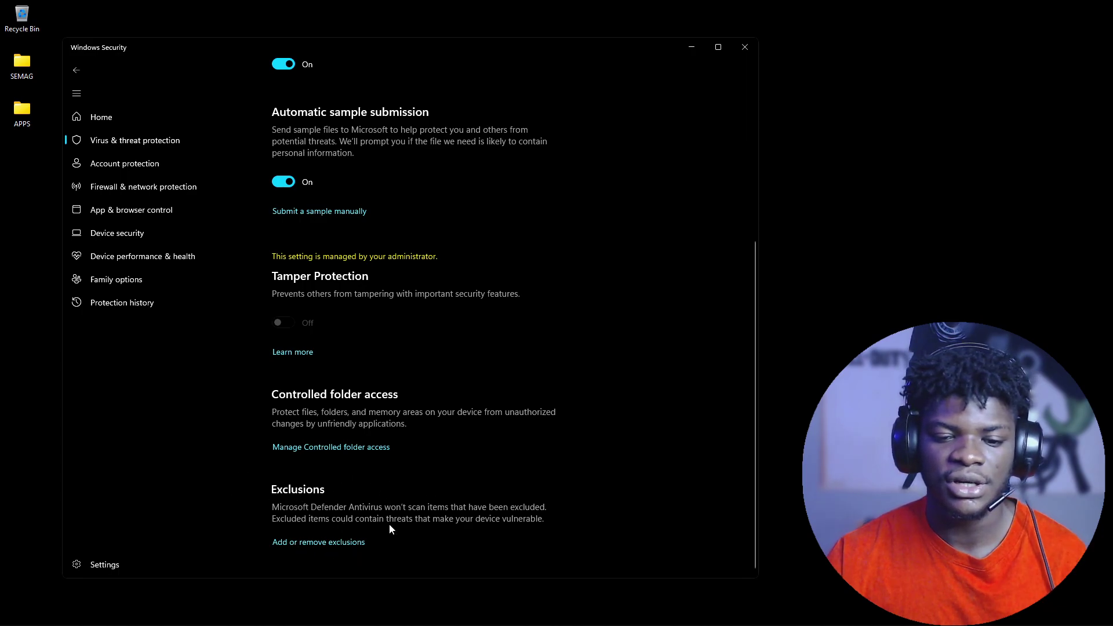
{"action": "left_click", "coordinate": [329, 543]}
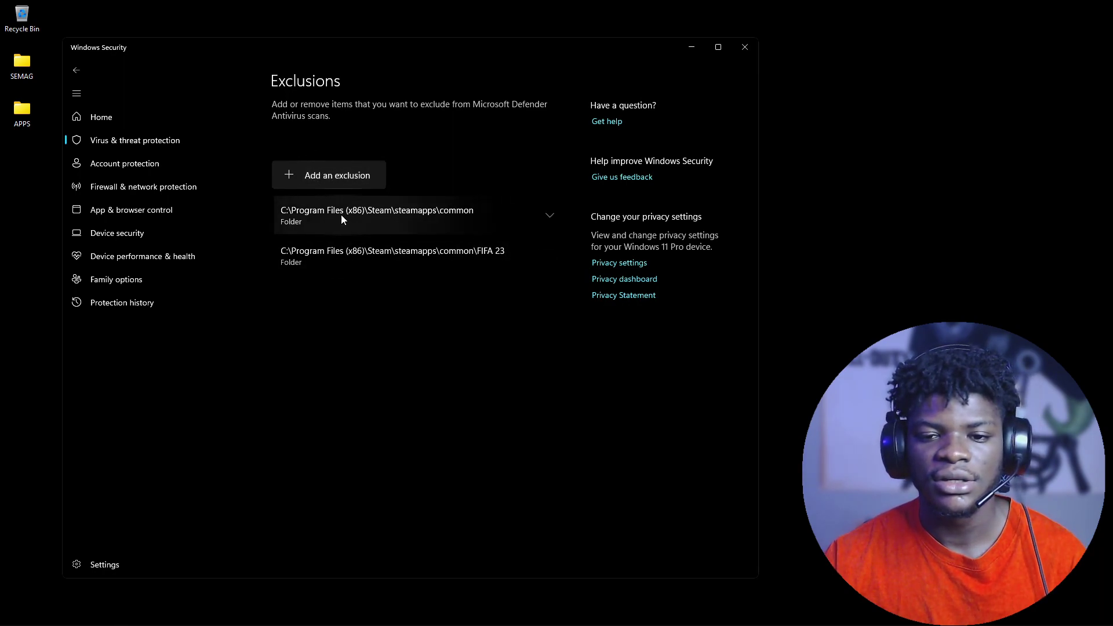
Start adding a folder exclusion and open the Windows (C:) drive in the picker.
{"action": "left_click", "coordinate": [320, 175]}
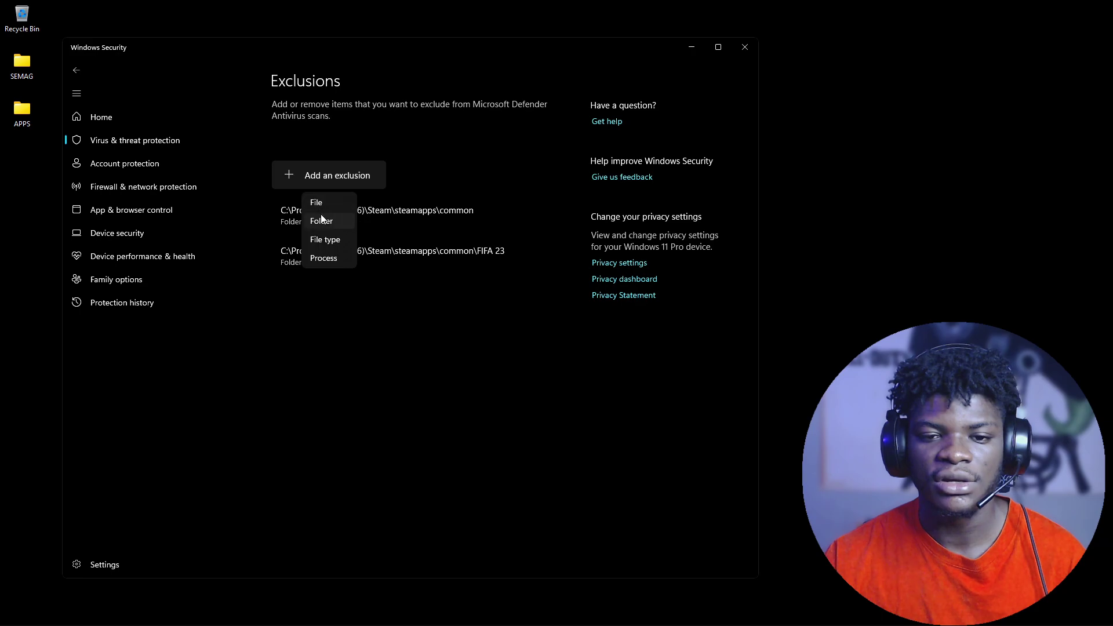
{"action": "left_click", "coordinate": [322, 221]}
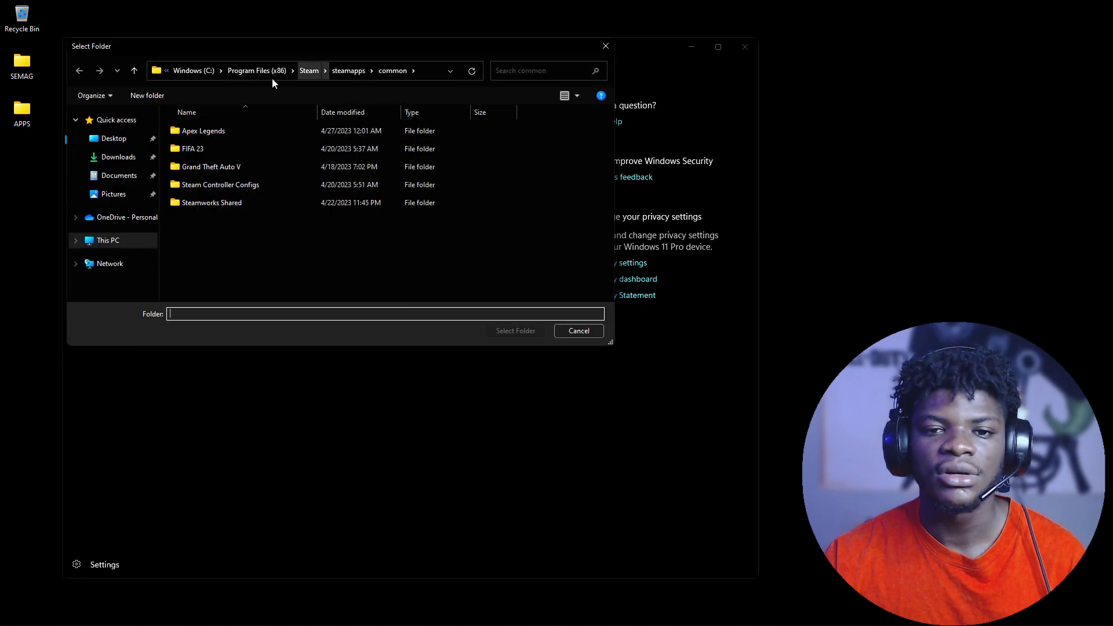
{"action": "left_click", "coordinate": [190, 70]}
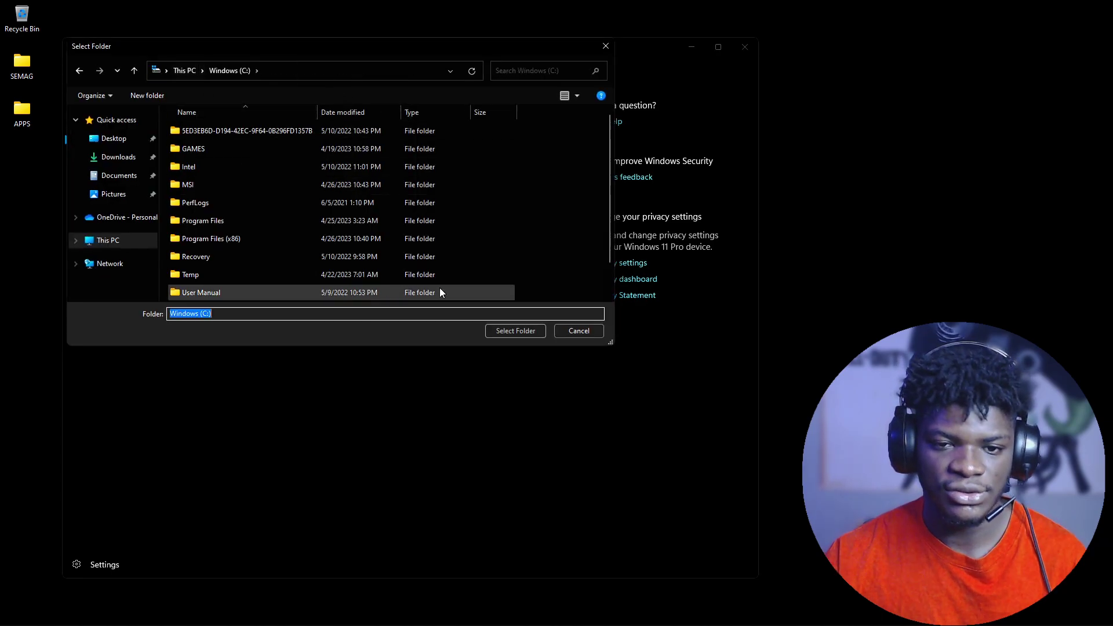
{"action": "left_click", "coordinate": [183, 70]}
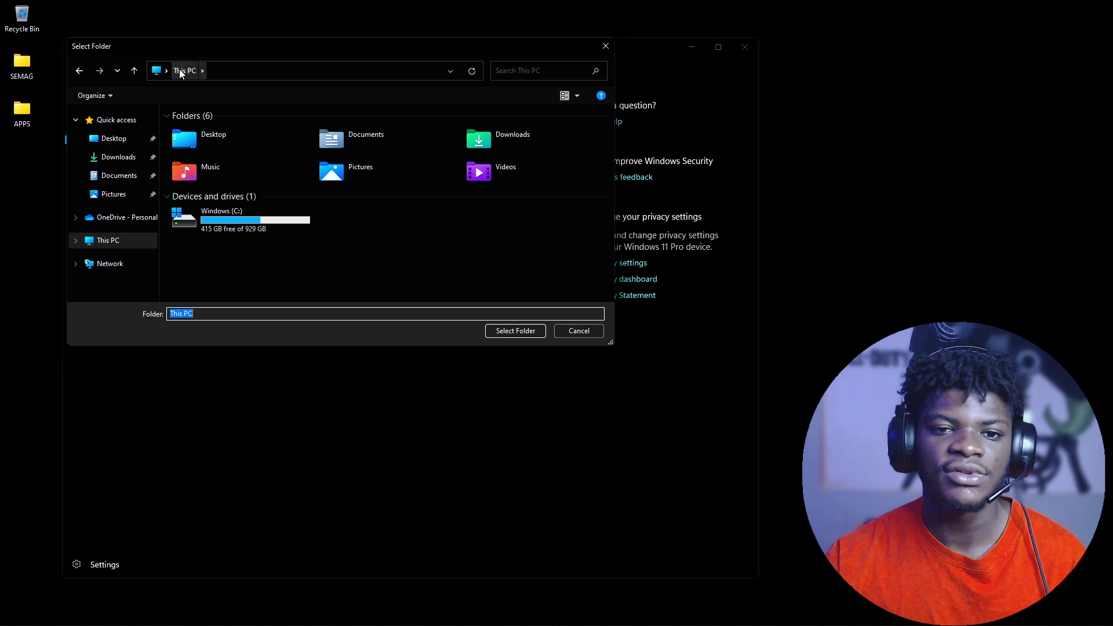
{"action": "double_click", "coordinate": [248, 224]}
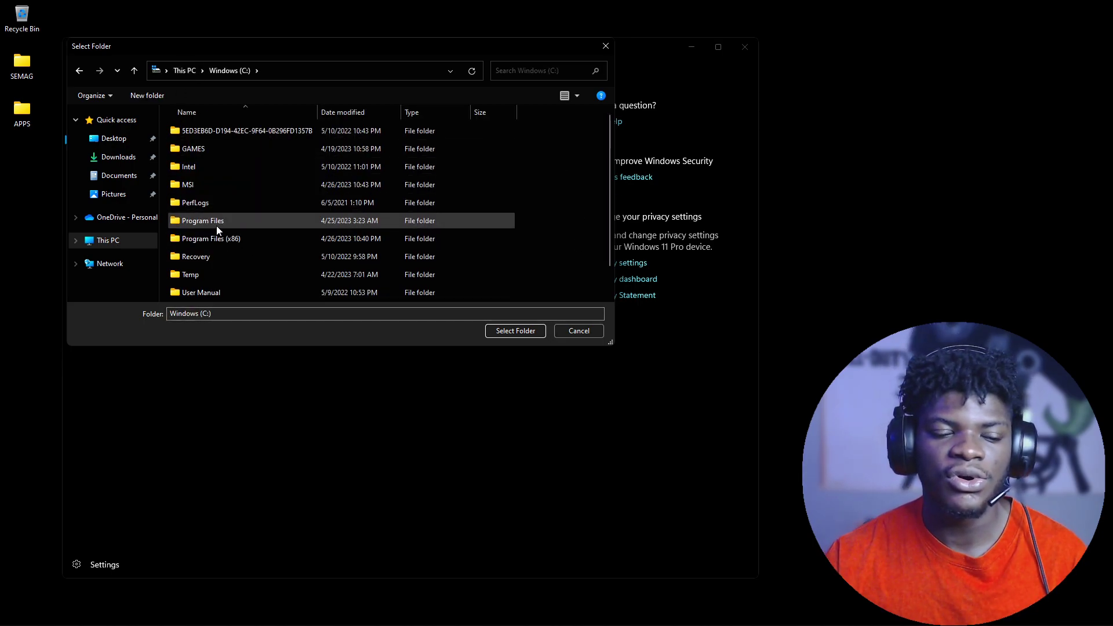
Select Program Files (x86)\Steam\steamapps\common\FIFA 23 as the excluded folder.
{"action": "scroll", "coordinate": [244, 214], "scroll_direction": "down", "scroll_amount": 1}
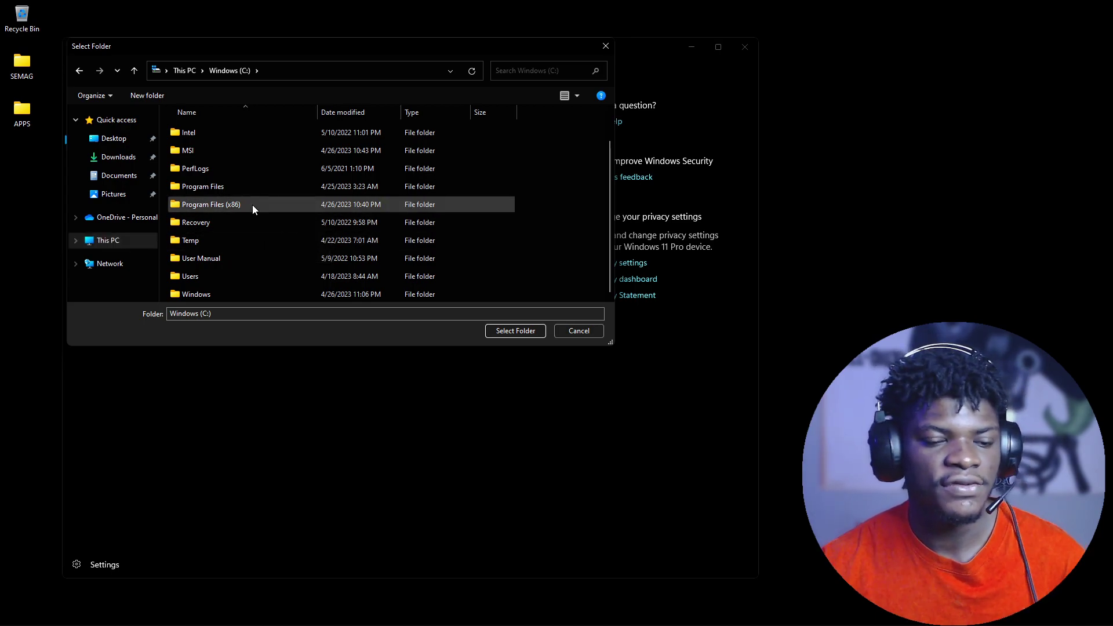
{"action": "double_click", "coordinate": [218, 205]}
{"action": "scroll", "coordinate": [261, 209], "scroll_direction": "down", "scroll_amount": 5}
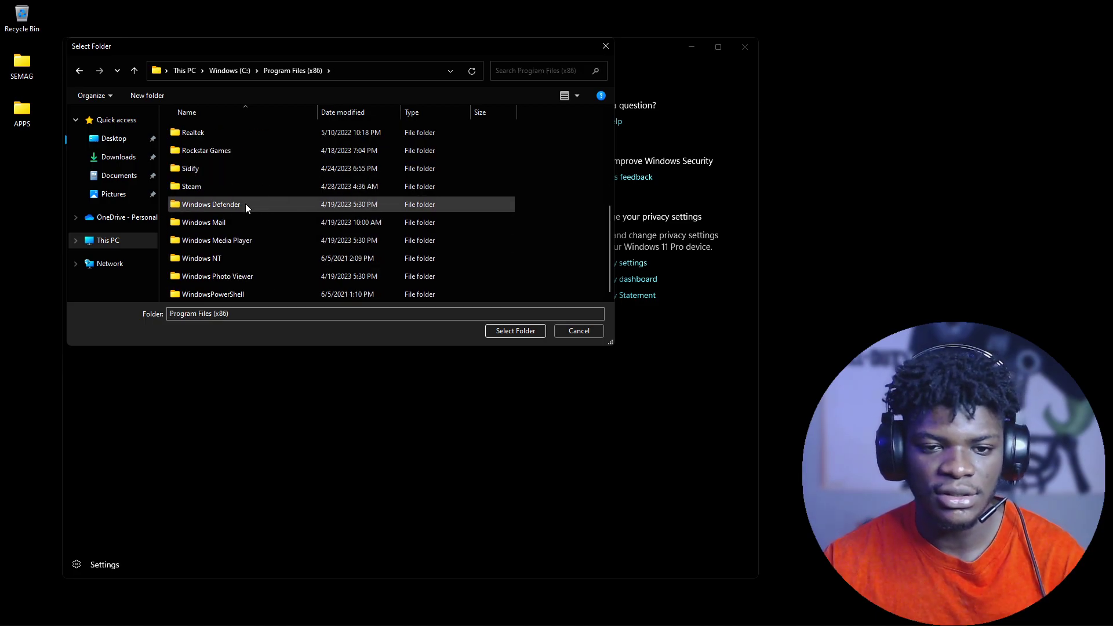
{"action": "double_click", "coordinate": [191, 187]}
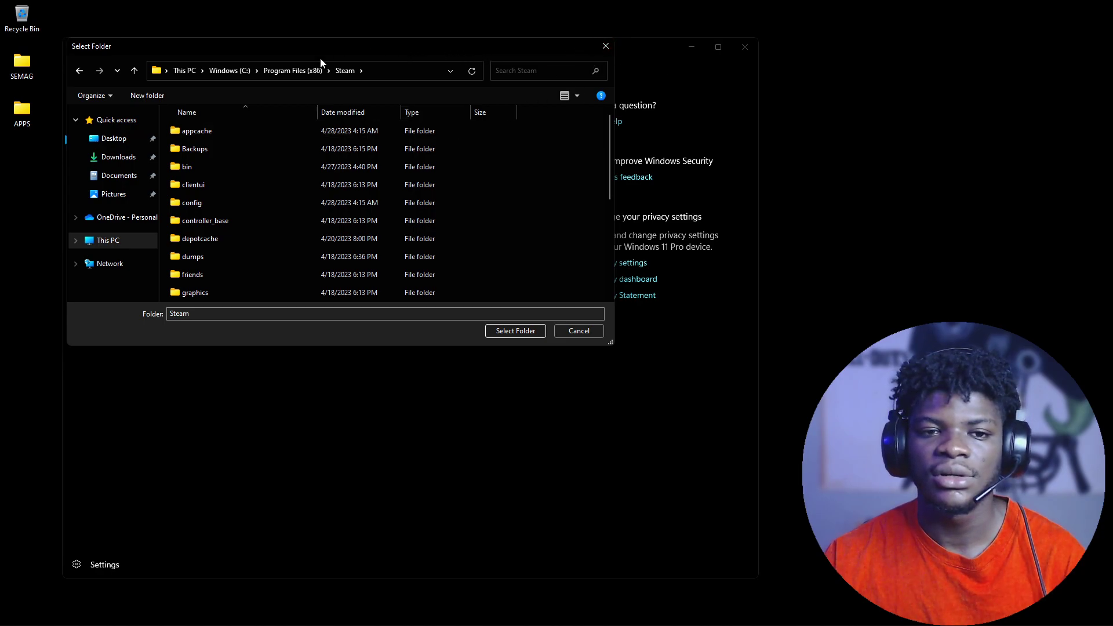
{"action": "scroll", "coordinate": [217, 168], "scroll_direction": "down", "scroll_amount": 4}
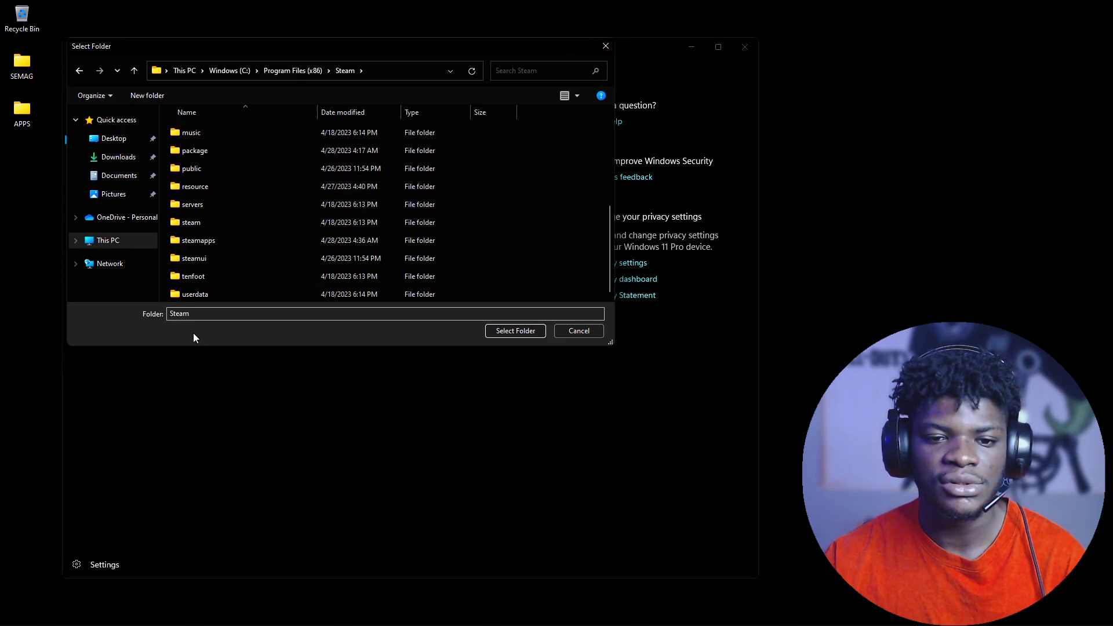
{"action": "double_click", "coordinate": [209, 239]}
{"action": "double_click", "coordinate": [204, 133]}
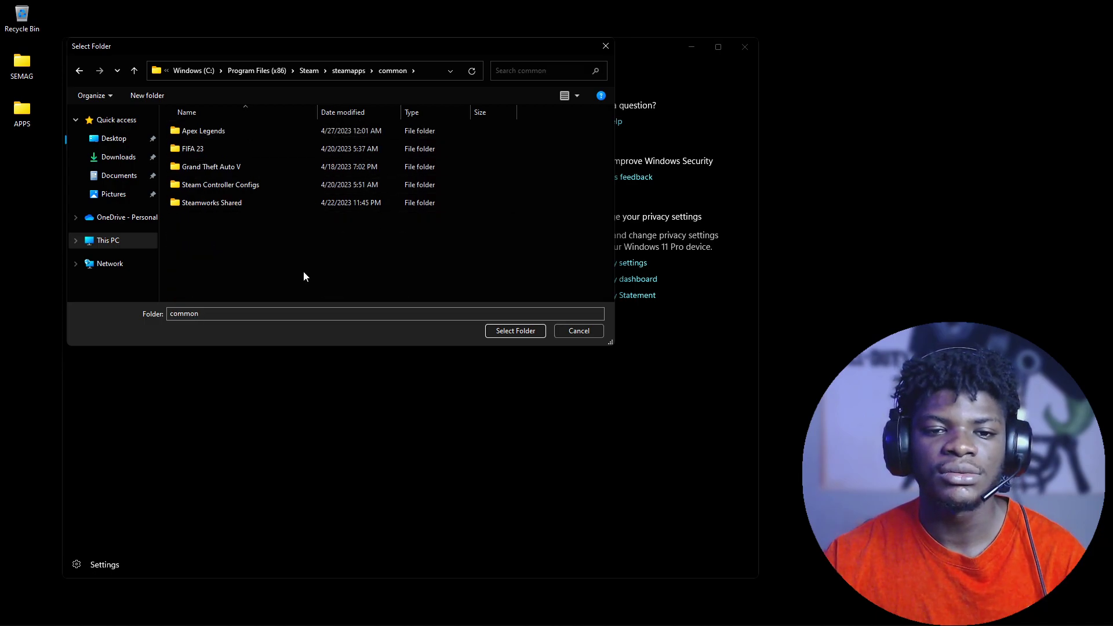
{"action": "left_click", "coordinate": [207, 149]}
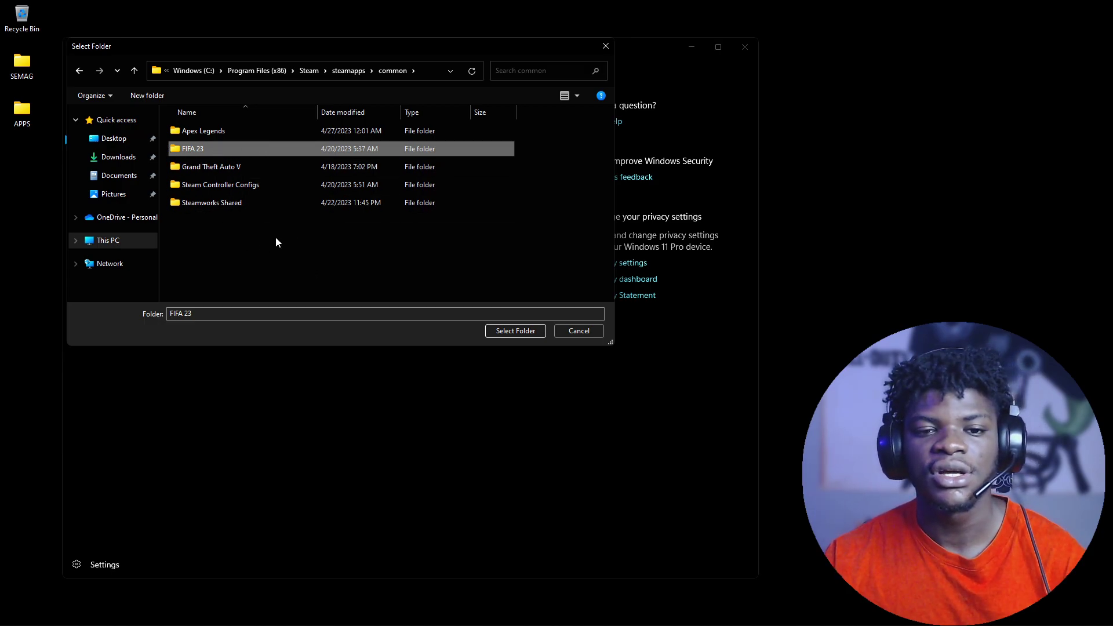
{"action": "left_click", "coordinate": [513, 331]}
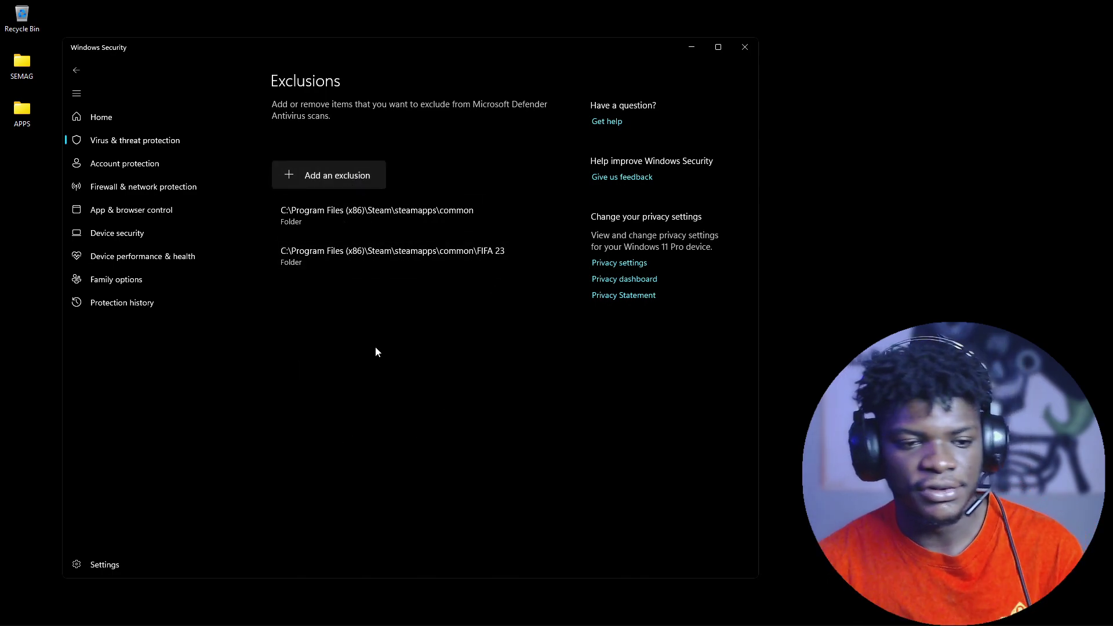
Close Windows Security and refresh the desktop five times.
{"action": "left_click", "coordinate": [745, 48]}
{"action": "right_click", "coordinate": [529, 230]}
{"action": "left_click", "coordinate": [600, 290]}
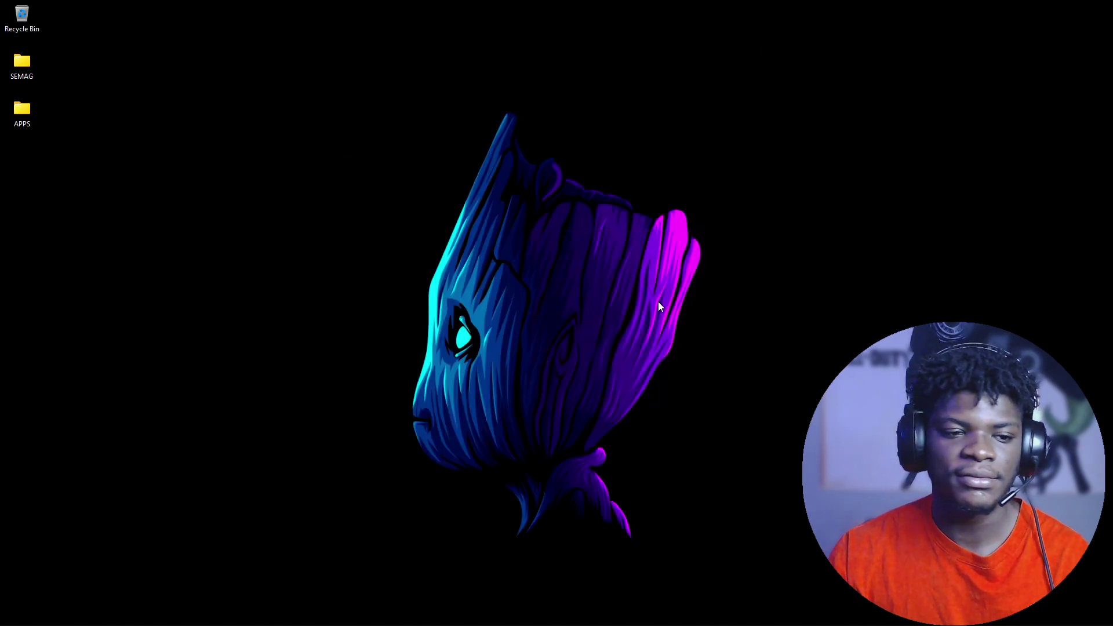
{"action": "right_click", "coordinate": [801, 264]}
{"action": "left_click", "coordinate": [830, 313]}
{"action": "right_click", "coordinate": [532, 263]}
{"action": "left_click", "coordinate": [615, 314]}
{"action": "right_click", "coordinate": [629, 241]}
{"action": "left_click", "coordinate": [666, 290]}
{"action": "right_click", "coordinate": [524, 266]}
{"action": "left_click", "coordinate": [566, 317]}
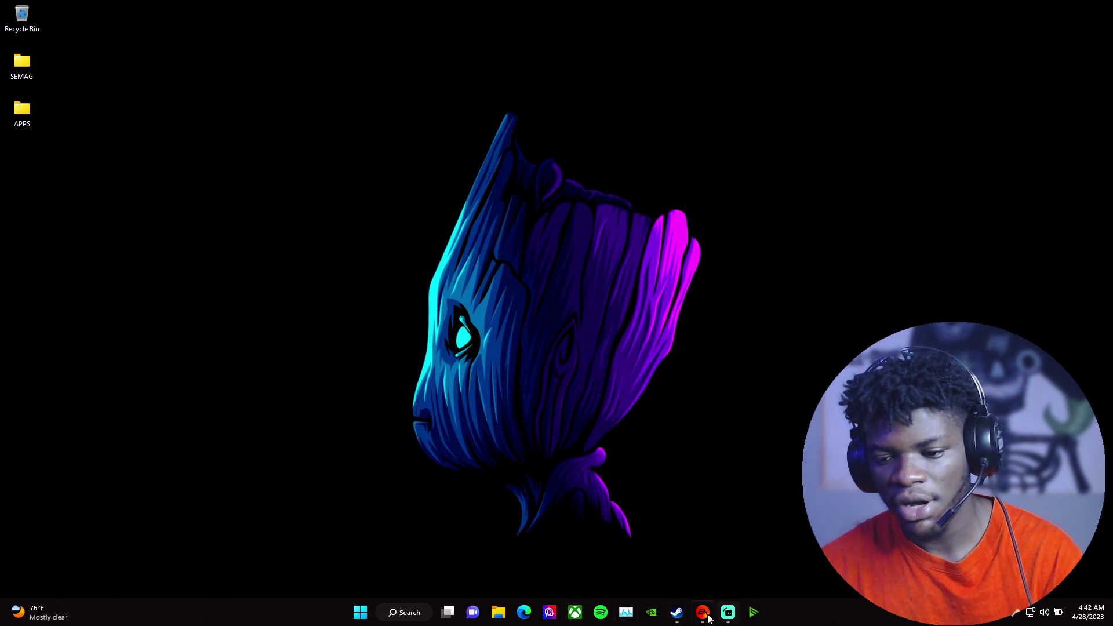
Browse FIFA 23's local files from its Steam properties to open the install folder.
{"action": "left_click", "coordinate": [677, 612]}
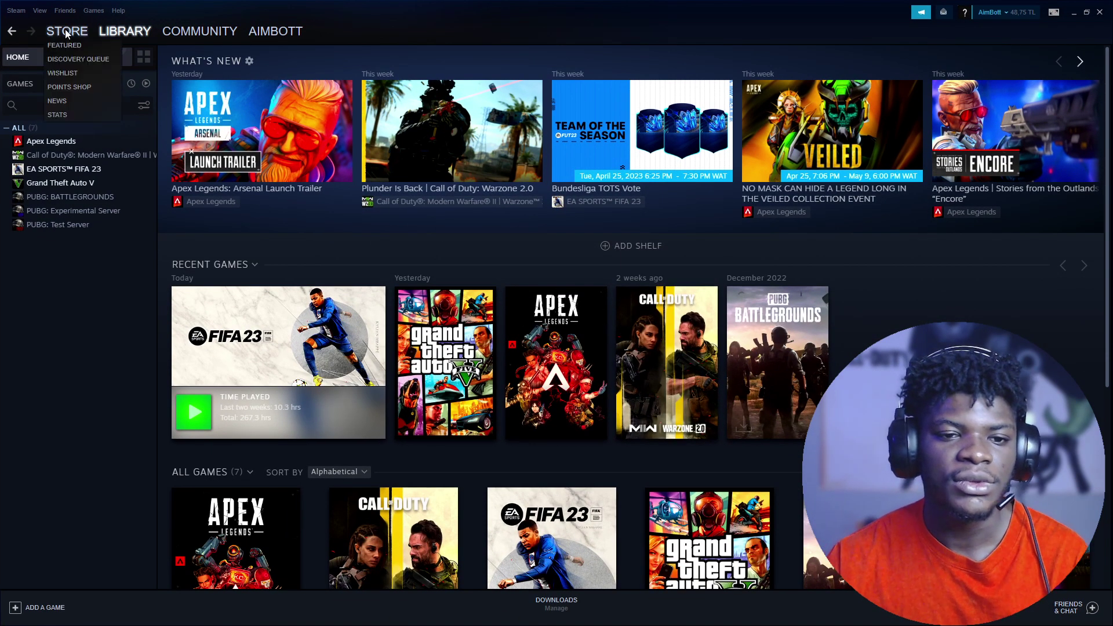
{"action": "left_click", "coordinate": [119, 11]}
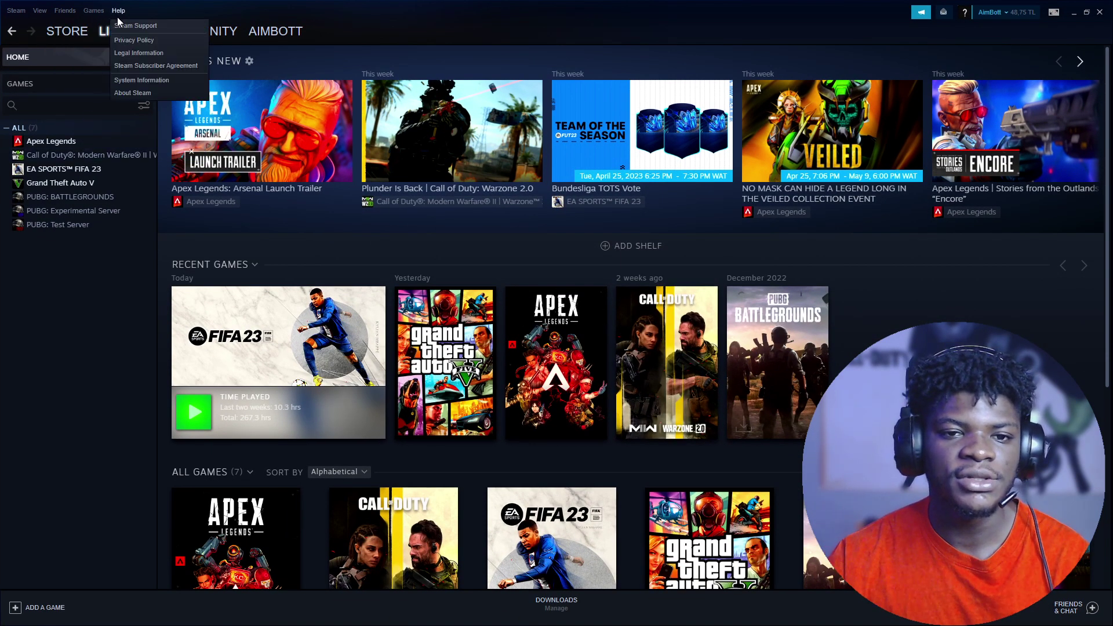
{"action": "left_click", "coordinate": [70, 168]}
{"action": "right_click", "coordinate": [73, 180]}
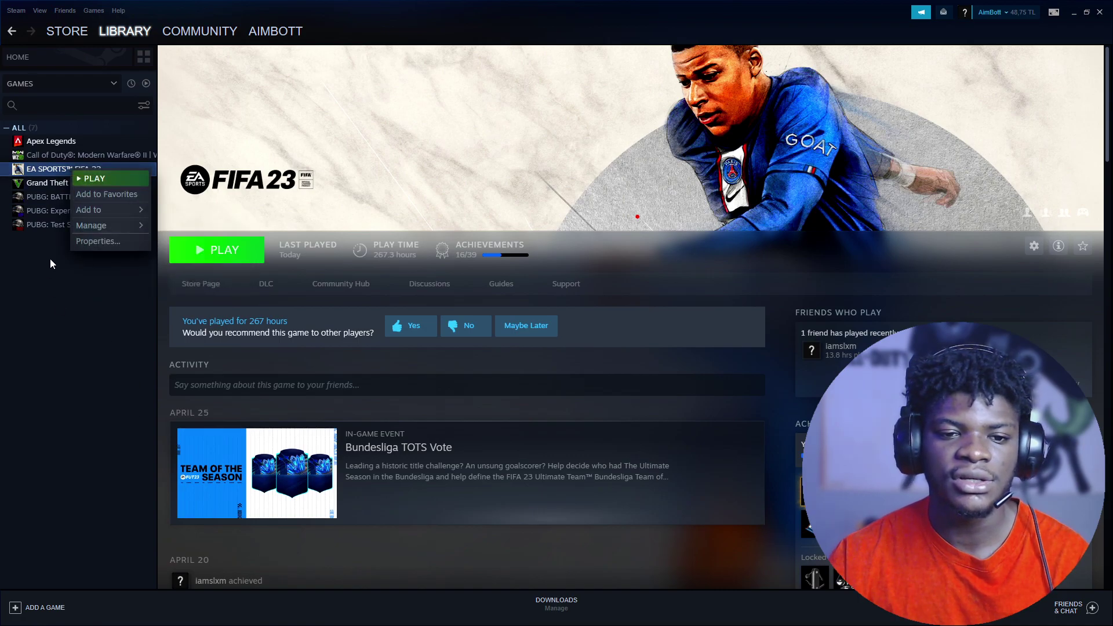
{"action": "left_click", "coordinate": [97, 241]}
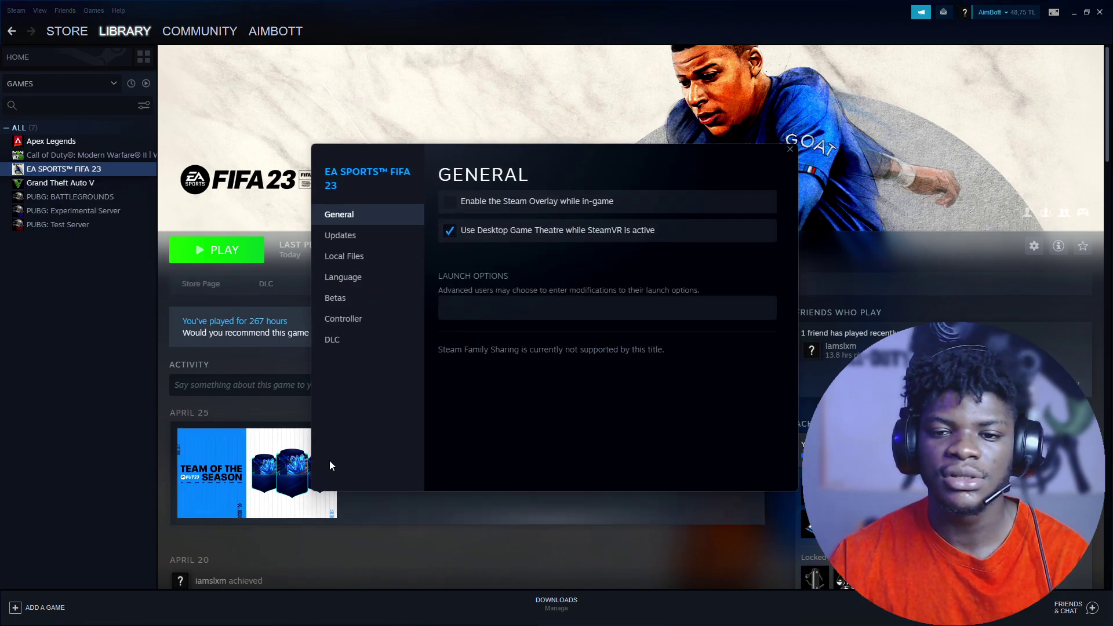
{"action": "left_click", "coordinate": [343, 259]}
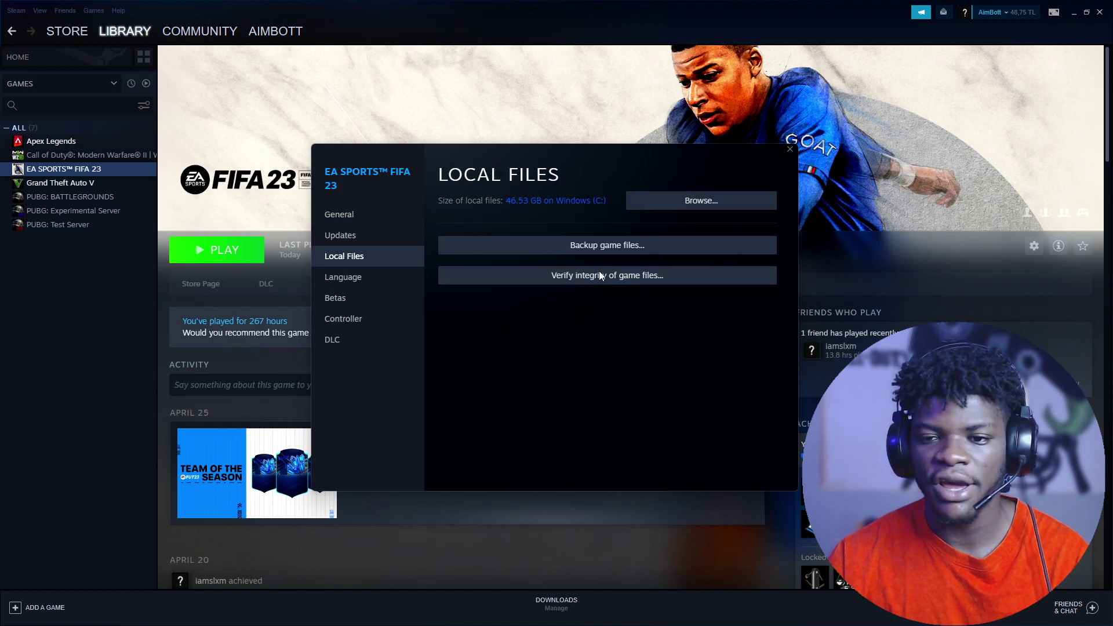
{"action": "left_click", "coordinate": [702, 202]}
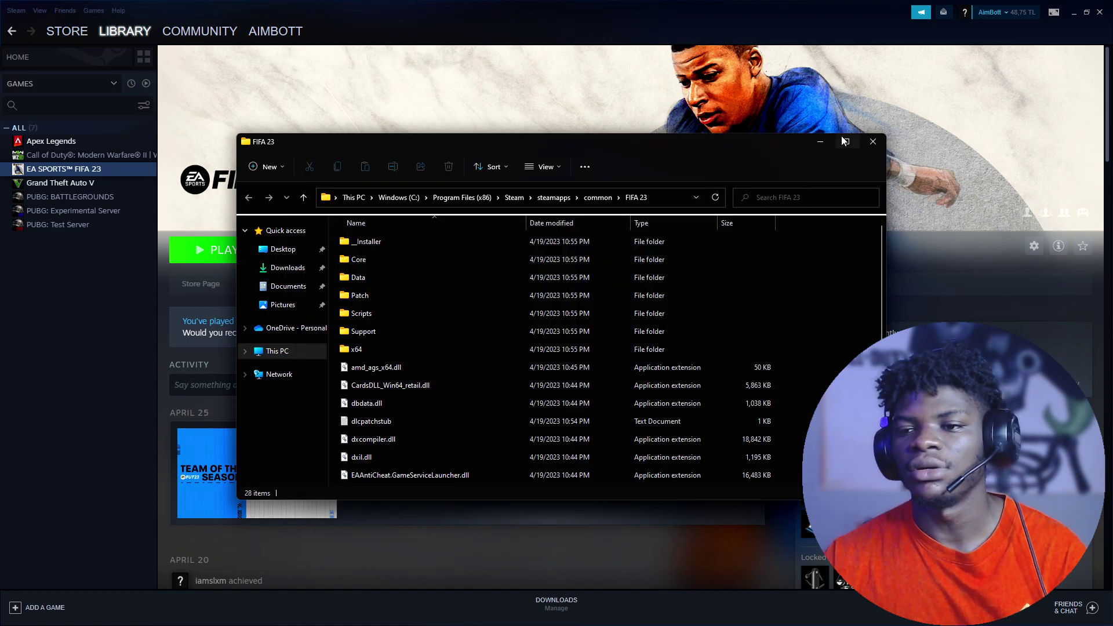
Maximize the FIFA 23 folder window and select EAAntiCheat.GameServiceLauncher.dll.
{"action": "left_click", "coordinate": [846, 142]}
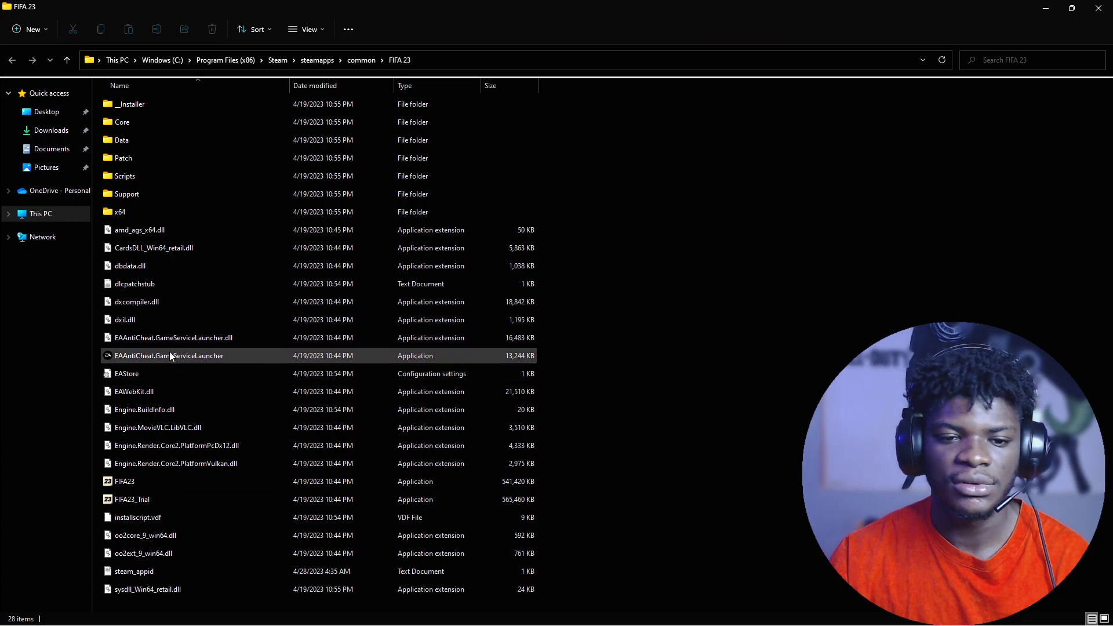
{"action": "left_click", "coordinate": [133, 356]}
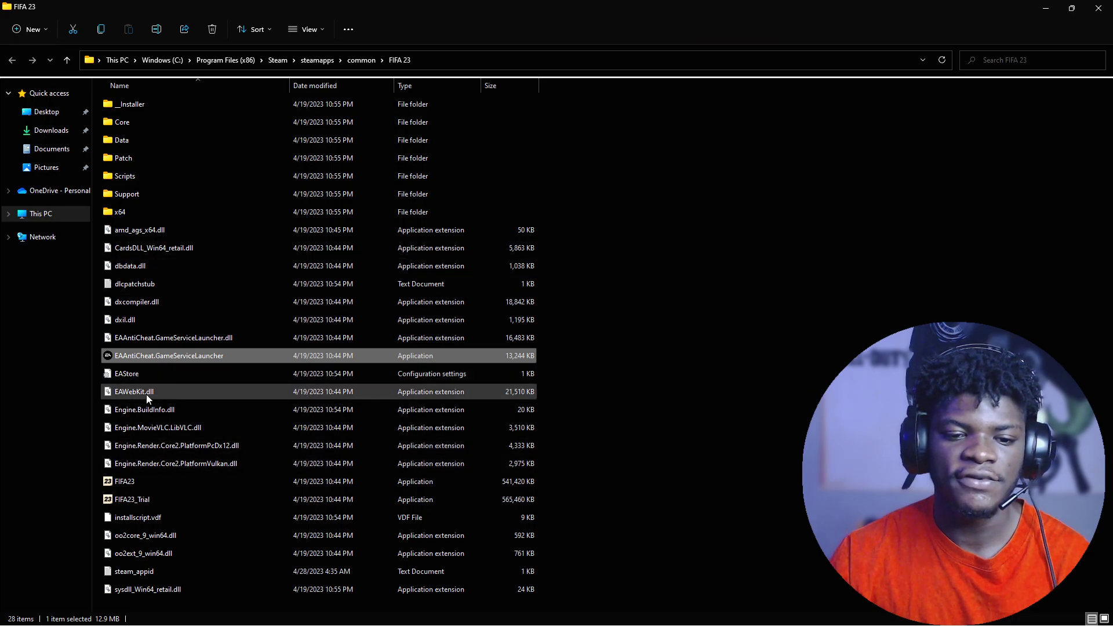
{"action": "left_click", "coordinate": [232, 337]}
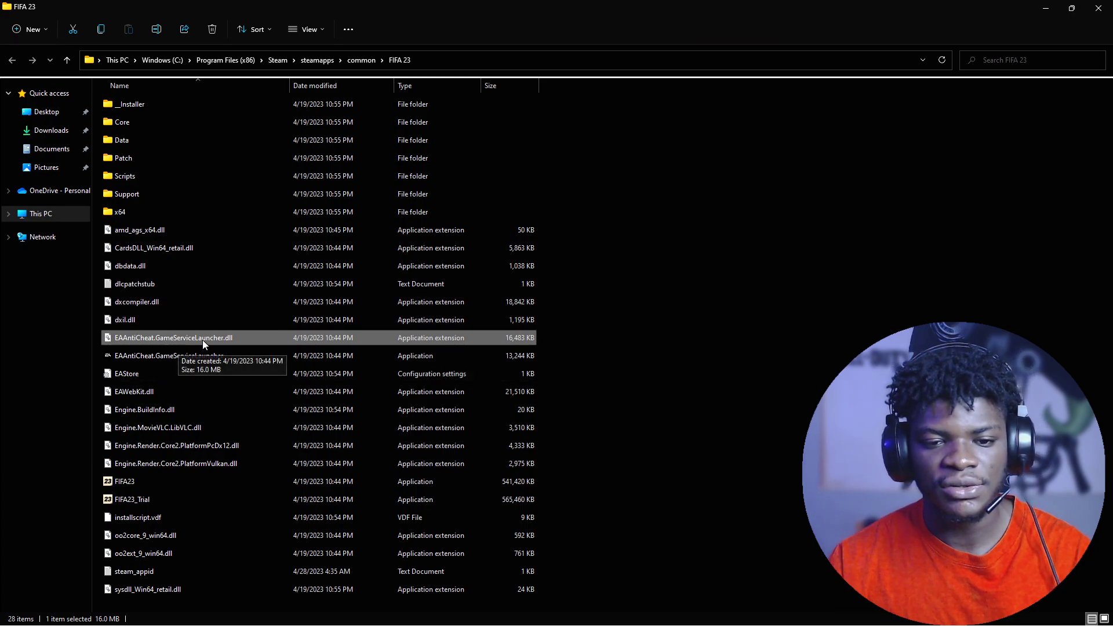
Inspect the dll's Electronic Arts signature details and DigiCert countersignature certificate.
{"action": "right_click", "coordinate": [243, 341]}
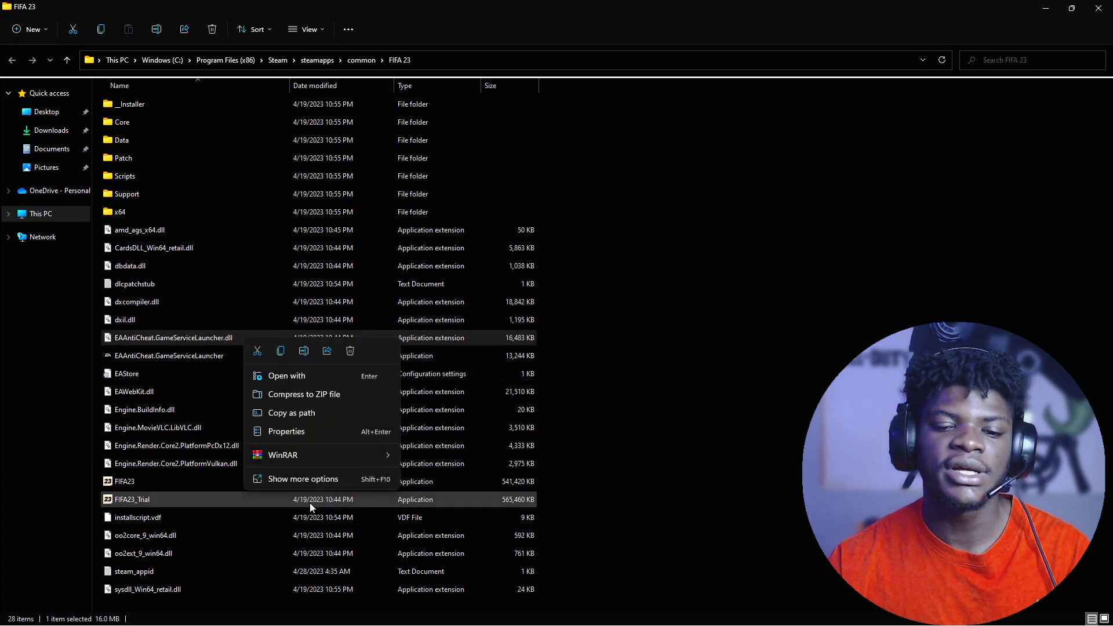
{"action": "left_click", "coordinate": [279, 432]}
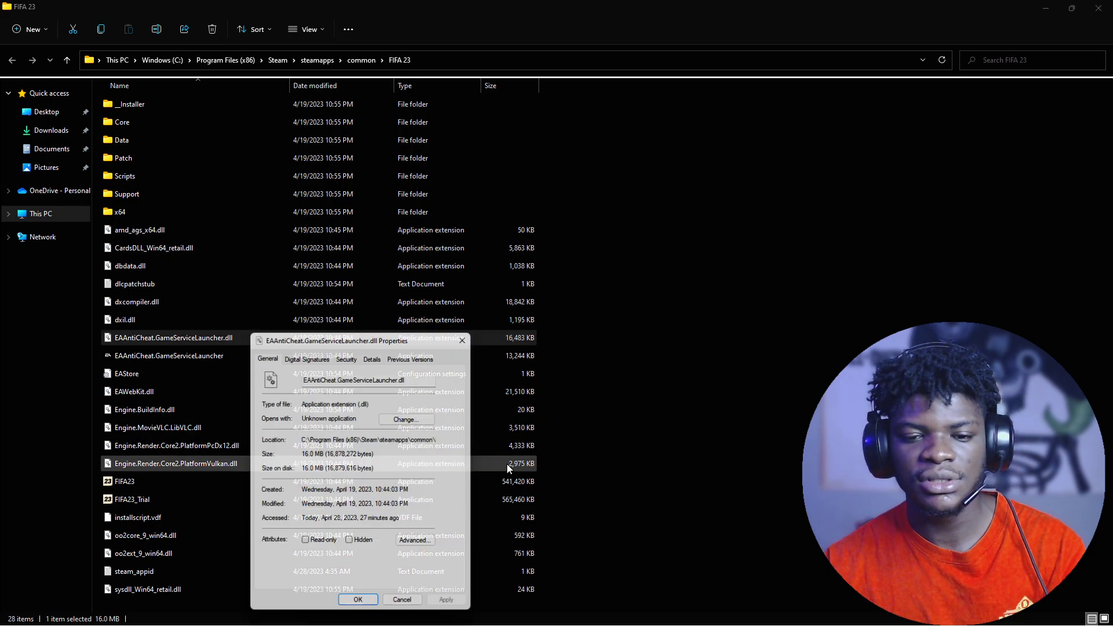
{"action": "left_click", "coordinate": [306, 354]}
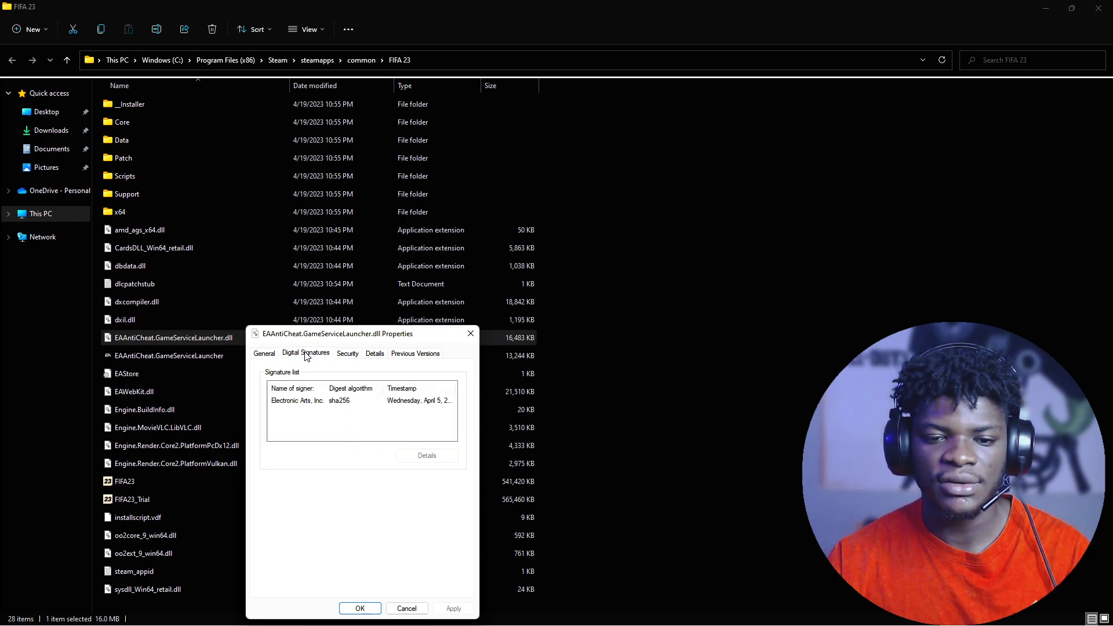
{"action": "left_click", "coordinate": [310, 405]}
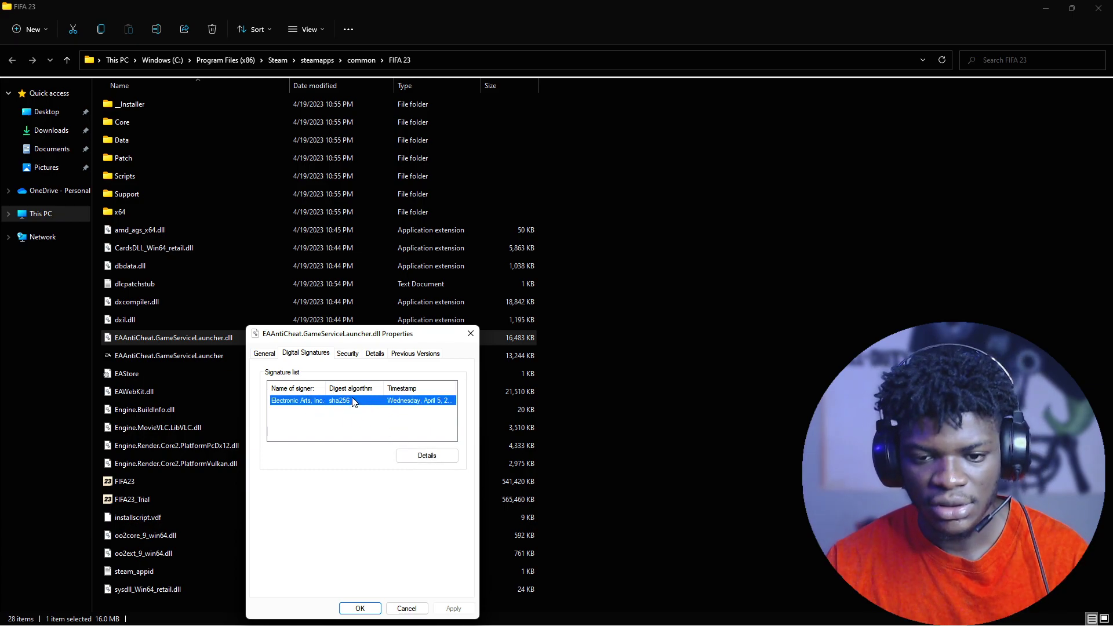
{"action": "right_click", "coordinate": [353, 399]}
{"action": "left_click", "coordinate": [333, 405]}
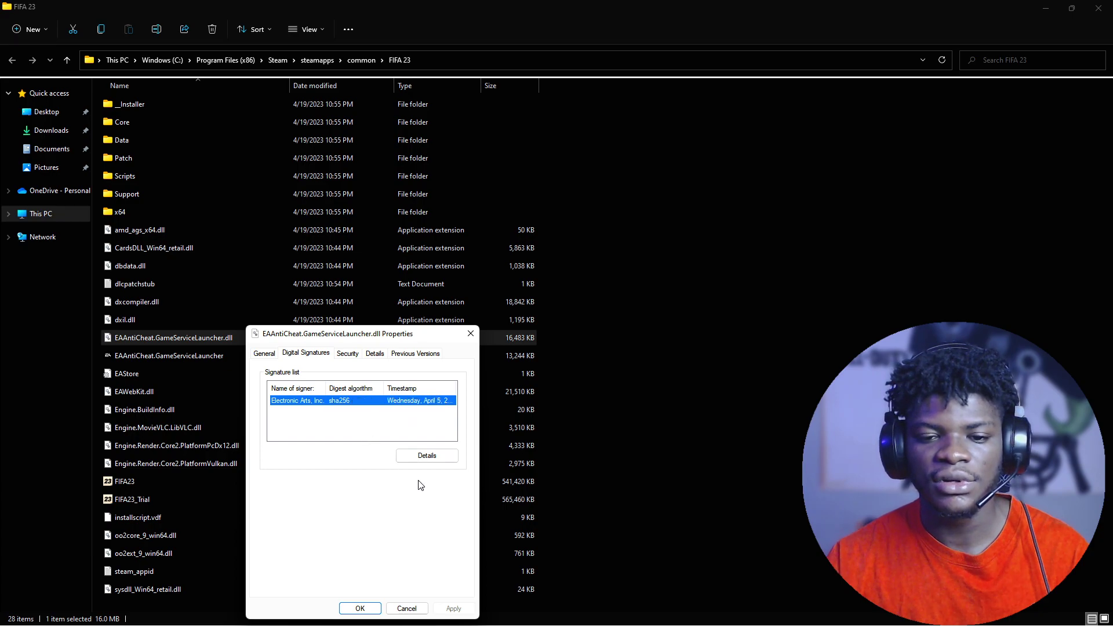
{"action": "left_click", "coordinate": [422, 458]}
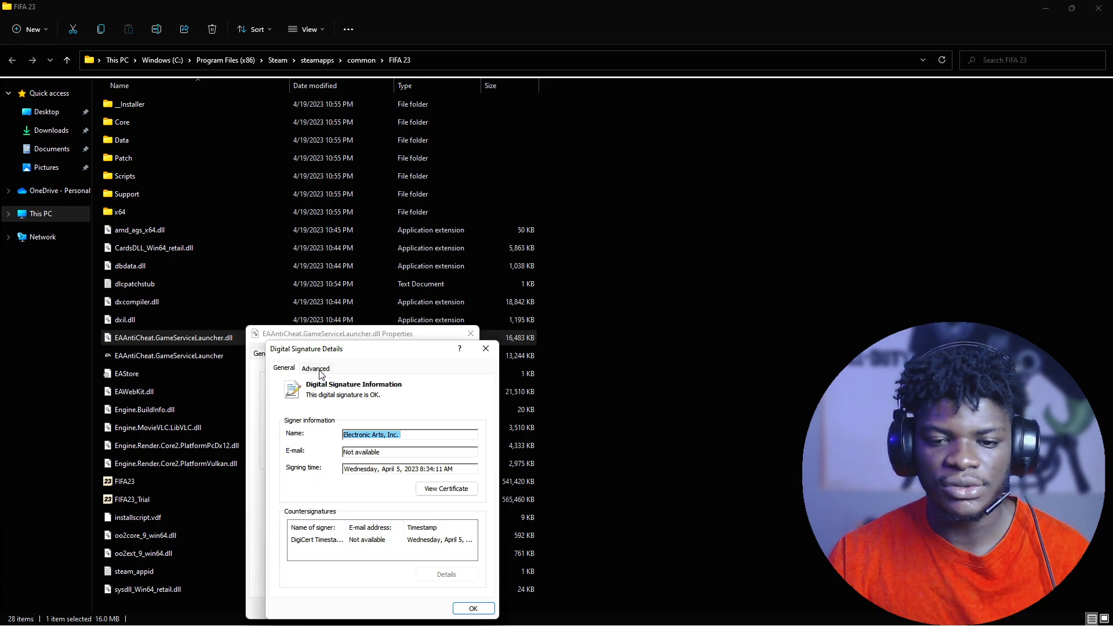
{"action": "left_click", "coordinate": [375, 539]}
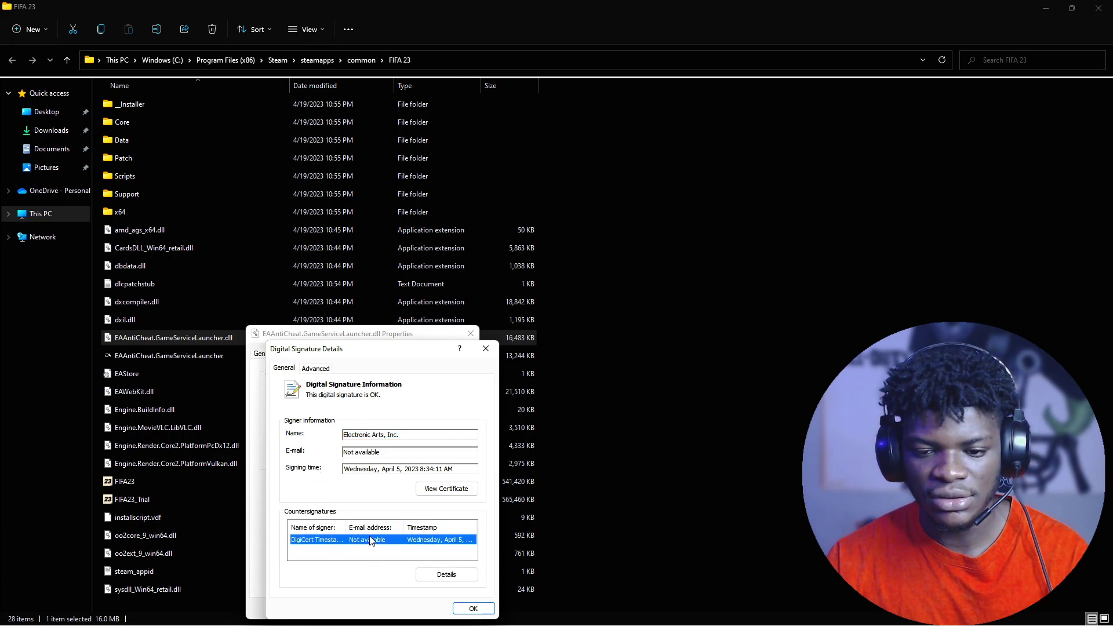
{"action": "left_click", "coordinate": [446, 491]}
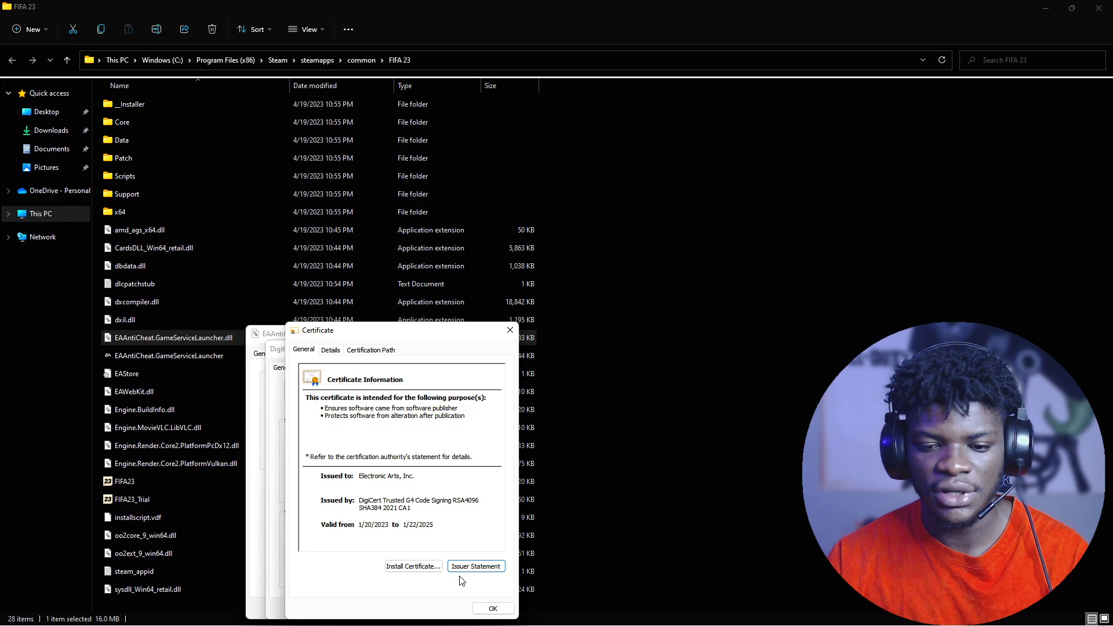
{"action": "left_click", "coordinate": [510, 330]}
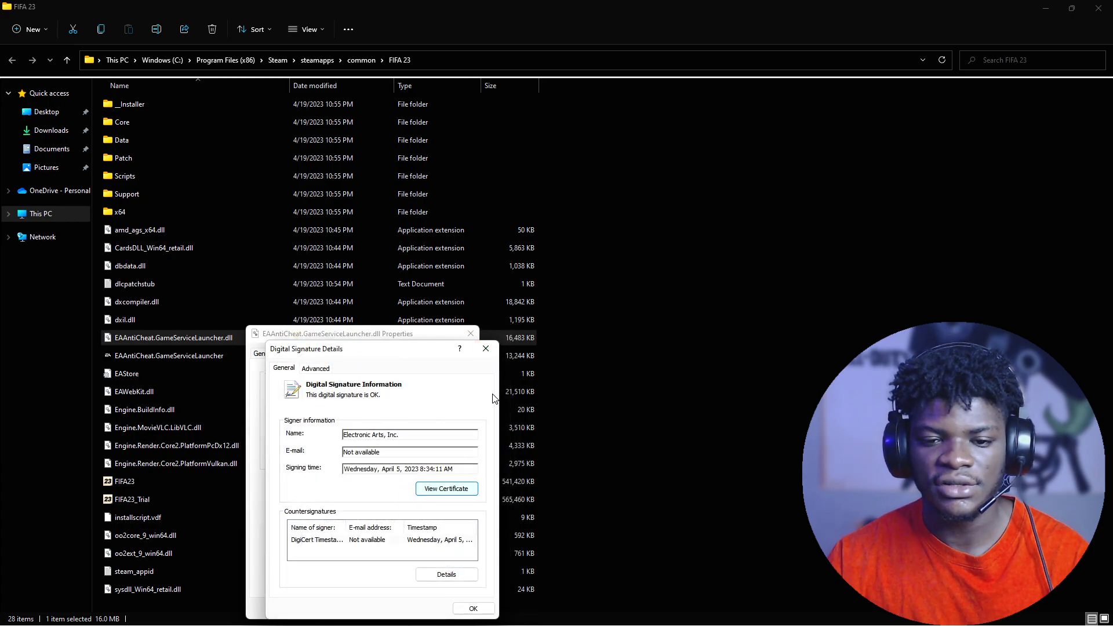
{"action": "left_click", "coordinate": [486, 348]}
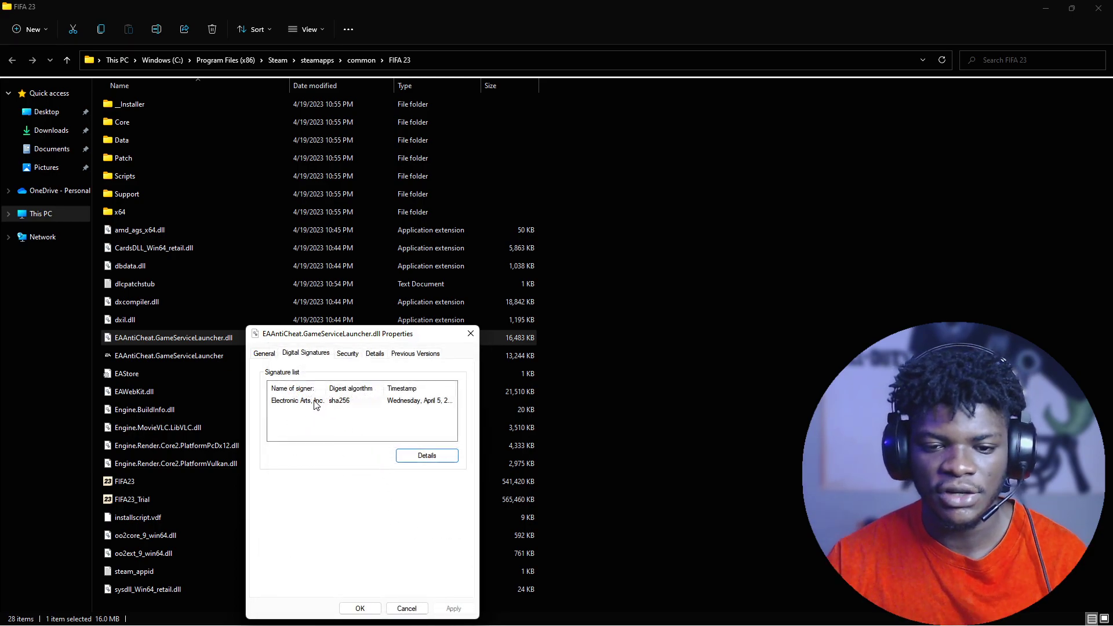
Install the Electronic Arts signing certificate with automatic store selection.
{"action": "left_click", "coordinate": [306, 353]}
{"action": "left_click", "coordinate": [350, 402]}
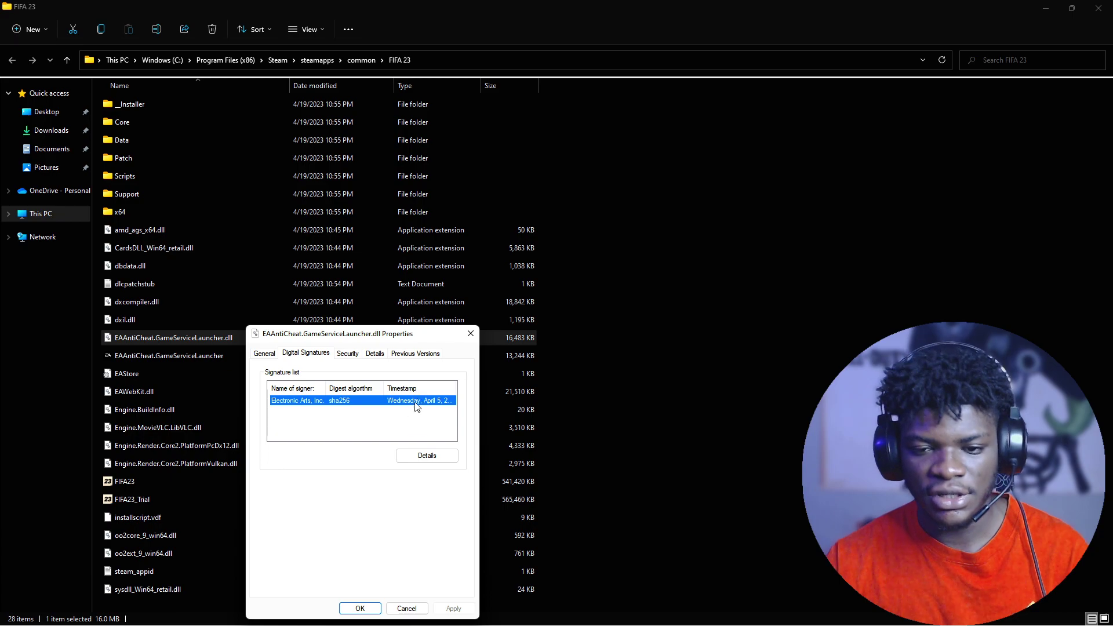
{"action": "left_click", "coordinate": [426, 456]}
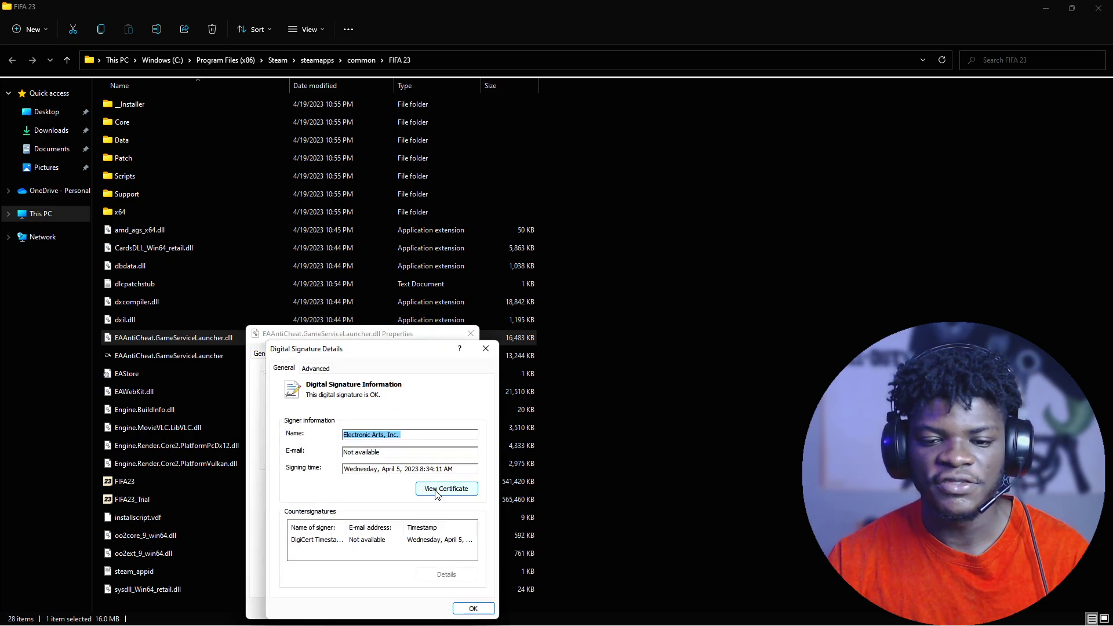
{"action": "left_click", "coordinate": [458, 494]}
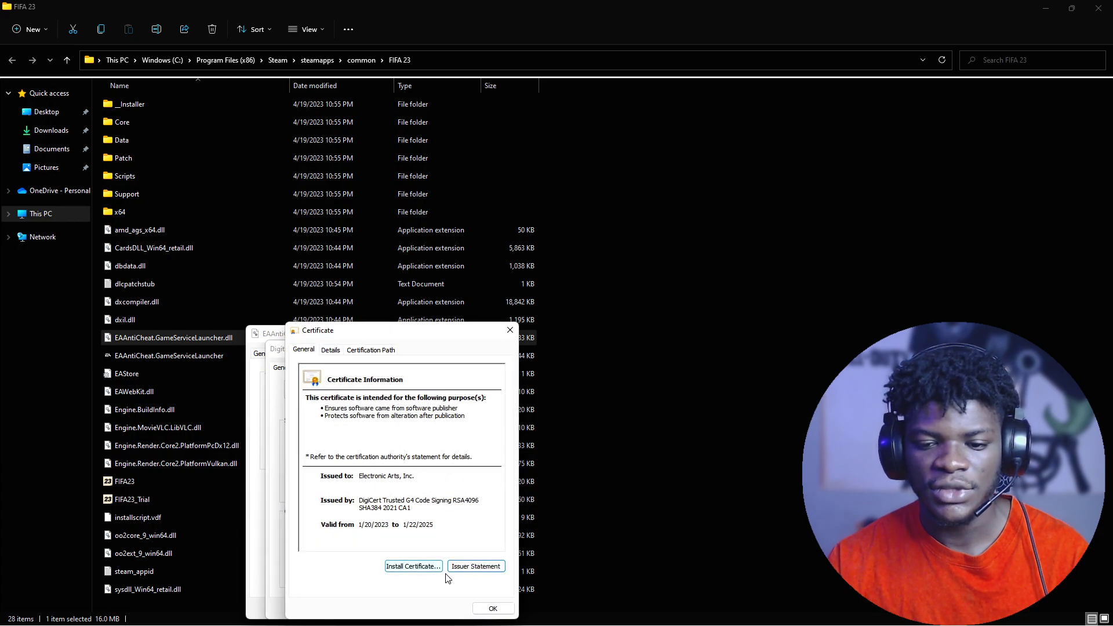
{"action": "left_click", "coordinate": [404, 567]}
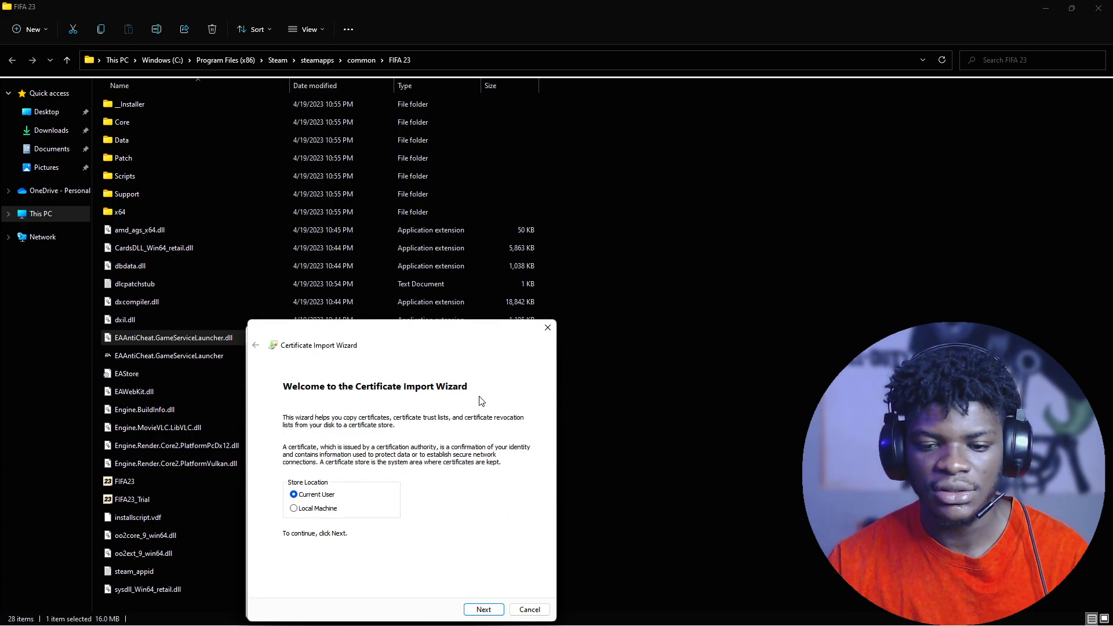
{"action": "left_click", "coordinate": [482, 609]}
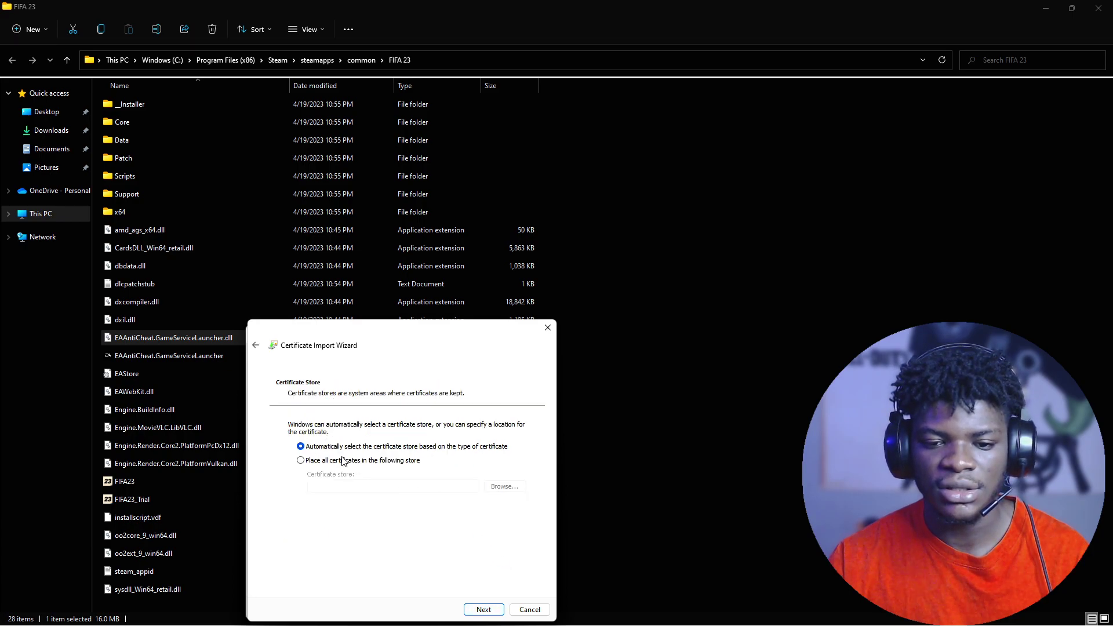
{"action": "left_click", "coordinate": [480, 610]}
{"action": "left_click", "coordinate": [484, 610]}
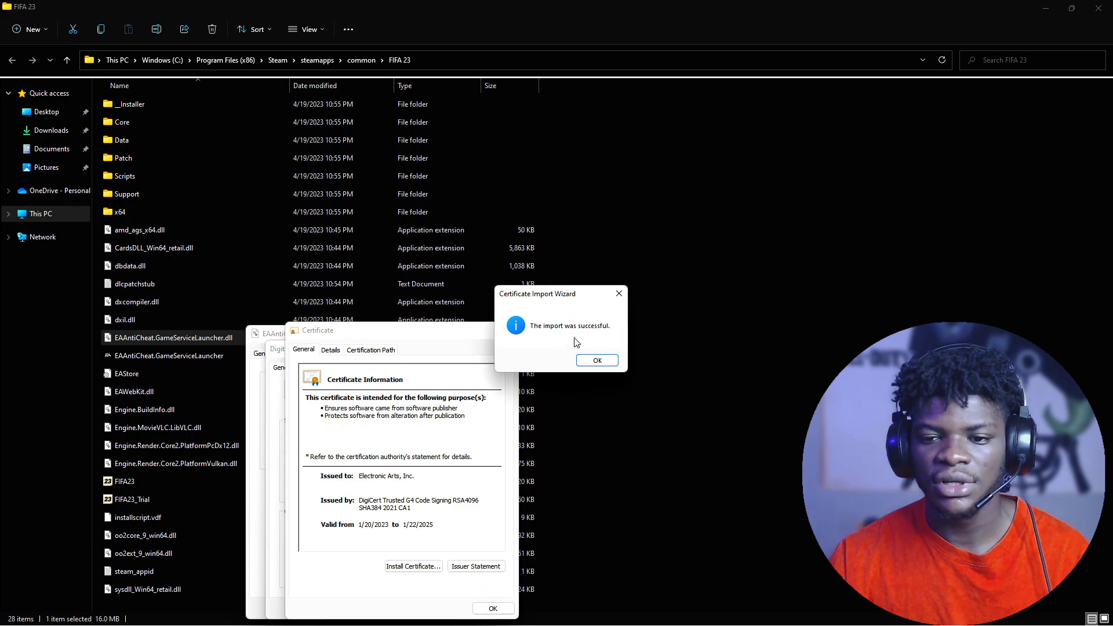
{"action": "left_click", "coordinate": [597, 360]}
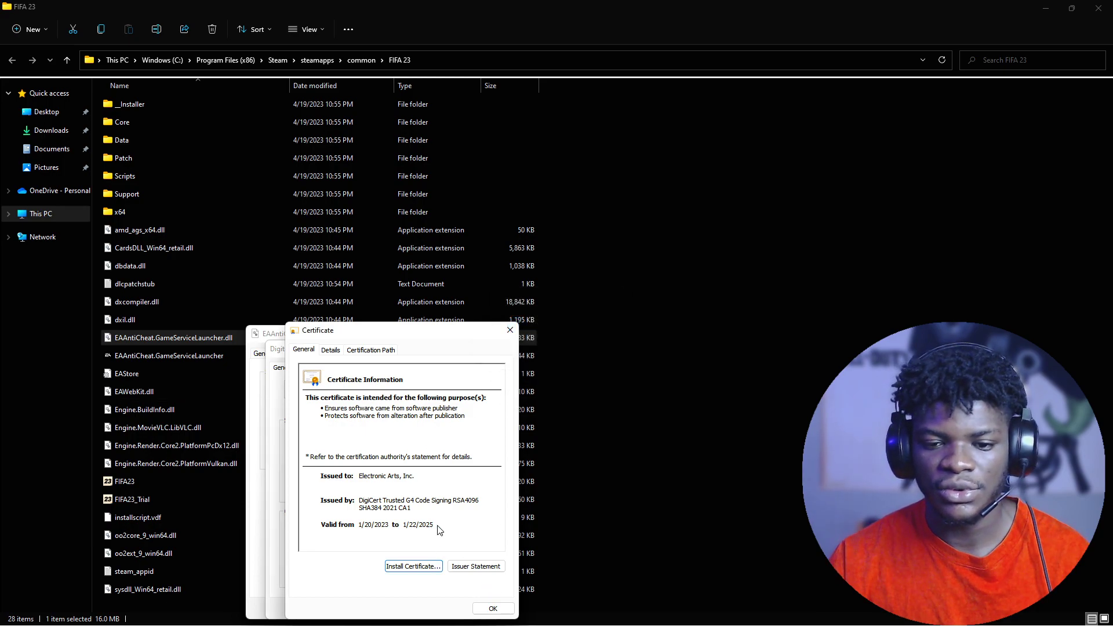
Close the certificate, signature and dll property dialogs, then select the launcher application.
{"action": "left_click", "coordinate": [493, 609]}
{"action": "left_click", "coordinate": [474, 607]}
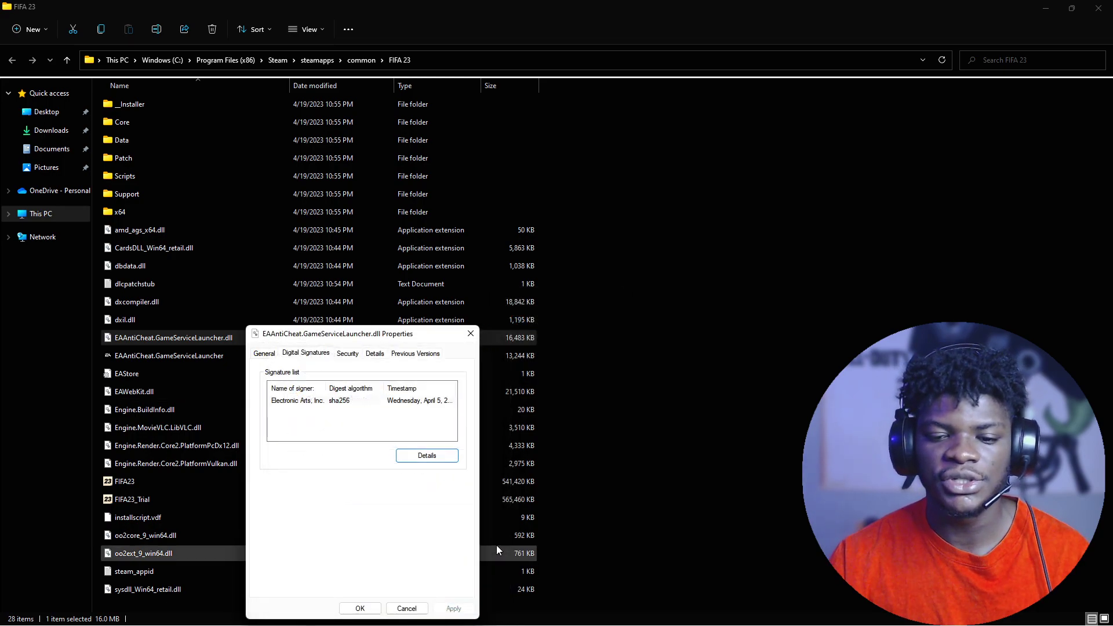
{"action": "left_click", "coordinate": [360, 608]}
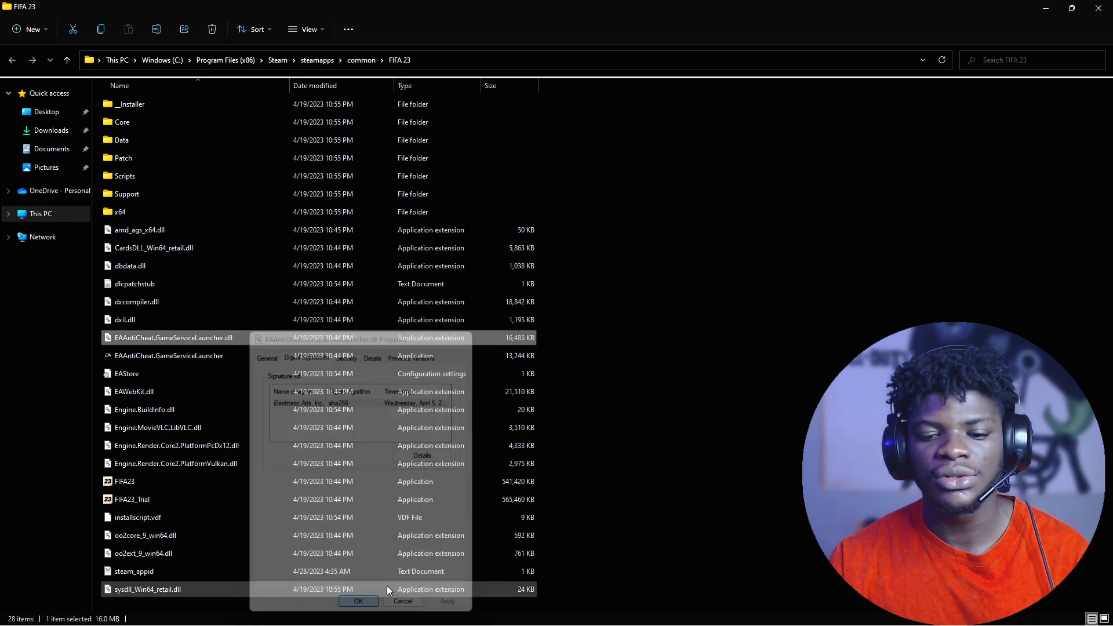
{"action": "left_click", "coordinate": [131, 351]}
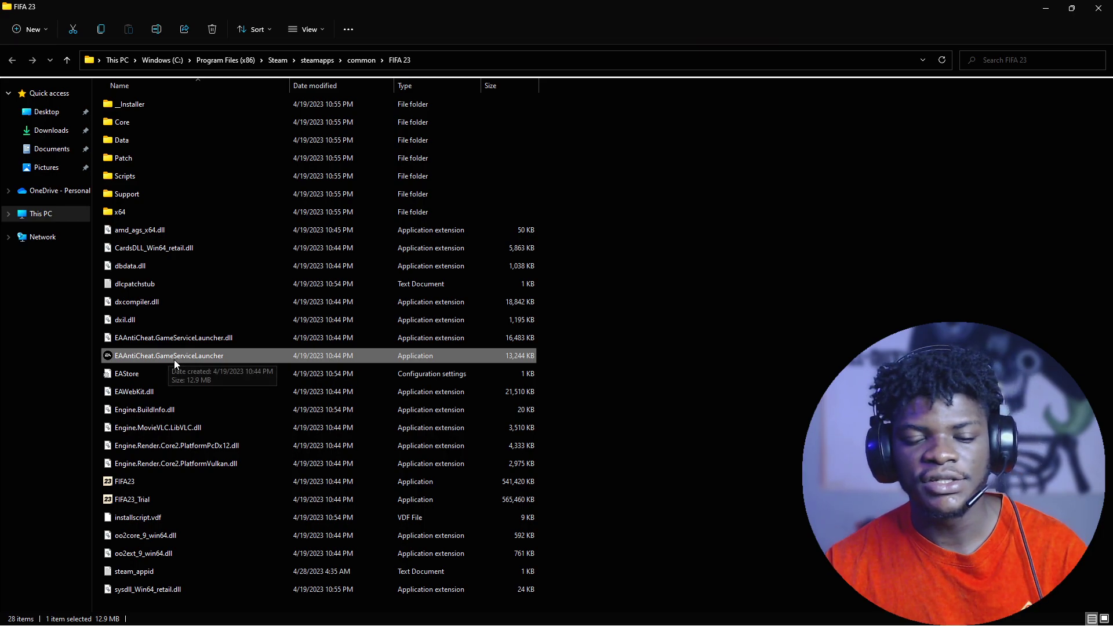
View the Electronic Arts signing certificate in the launcher application's Digital Signatures.
{"action": "double_click", "coordinate": [225, 350]}
{"action": "right_click", "coordinate": [230, 351]}
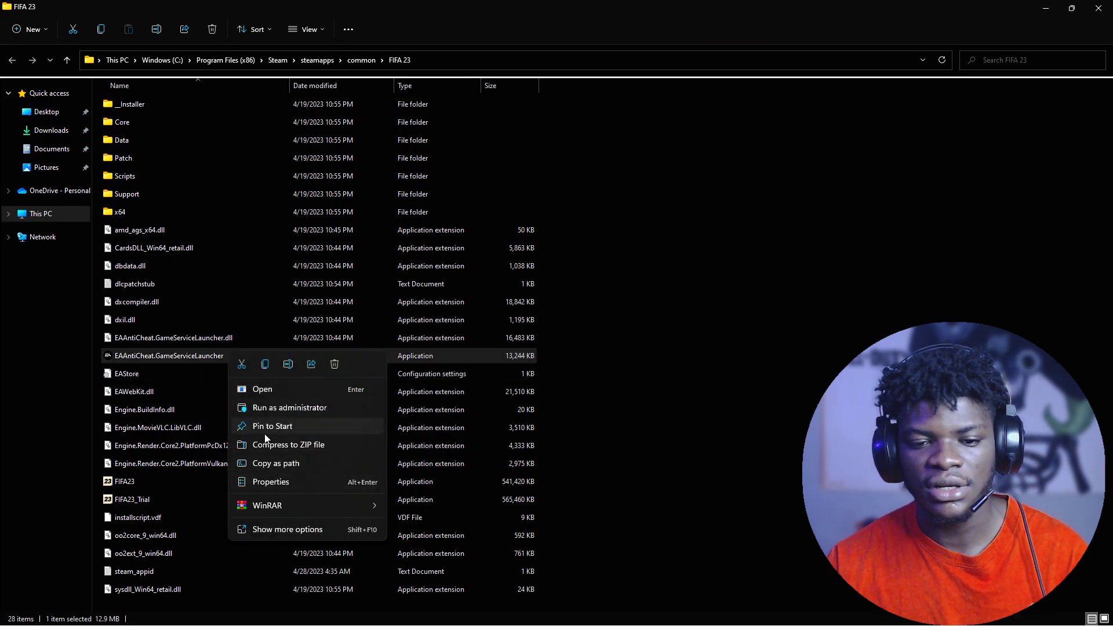
{"action": "left_click", "coordinate": [270, 481]}
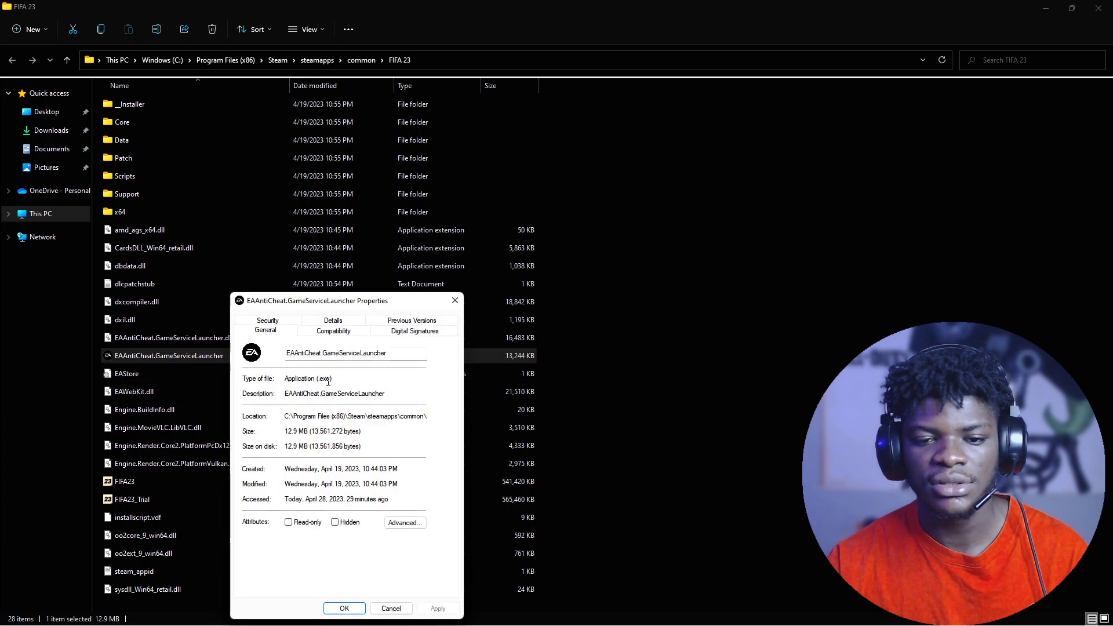
{"action": "left_click", "coordinate": [400, 332]}
{"action": "left_click", "coordinate": [300, 381]}
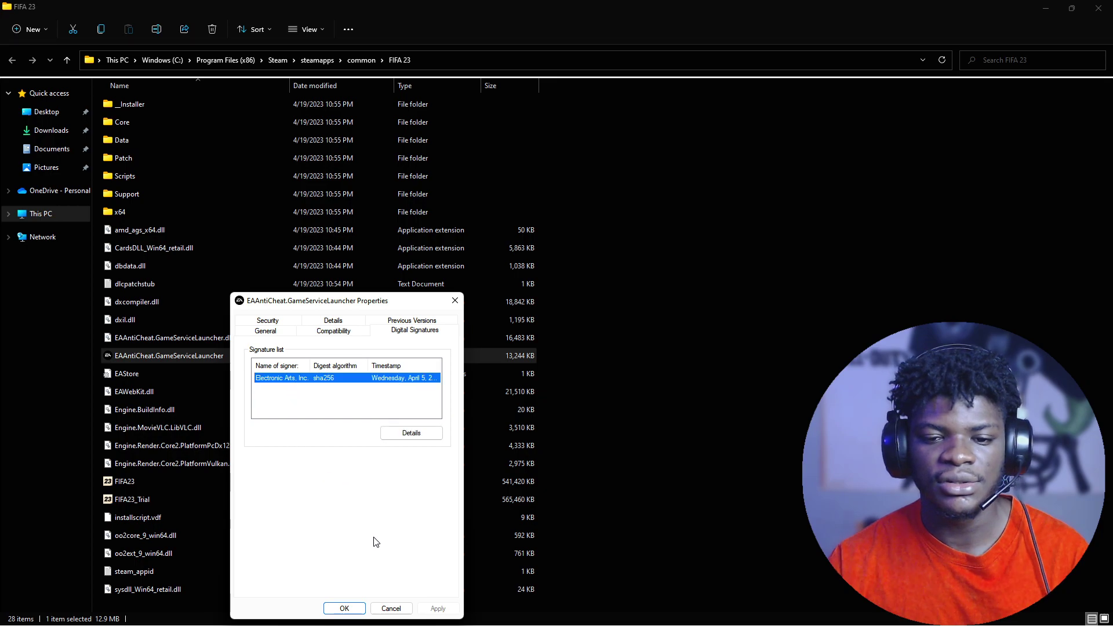
{"action": "left_click", "coordinate": [412, 433]}
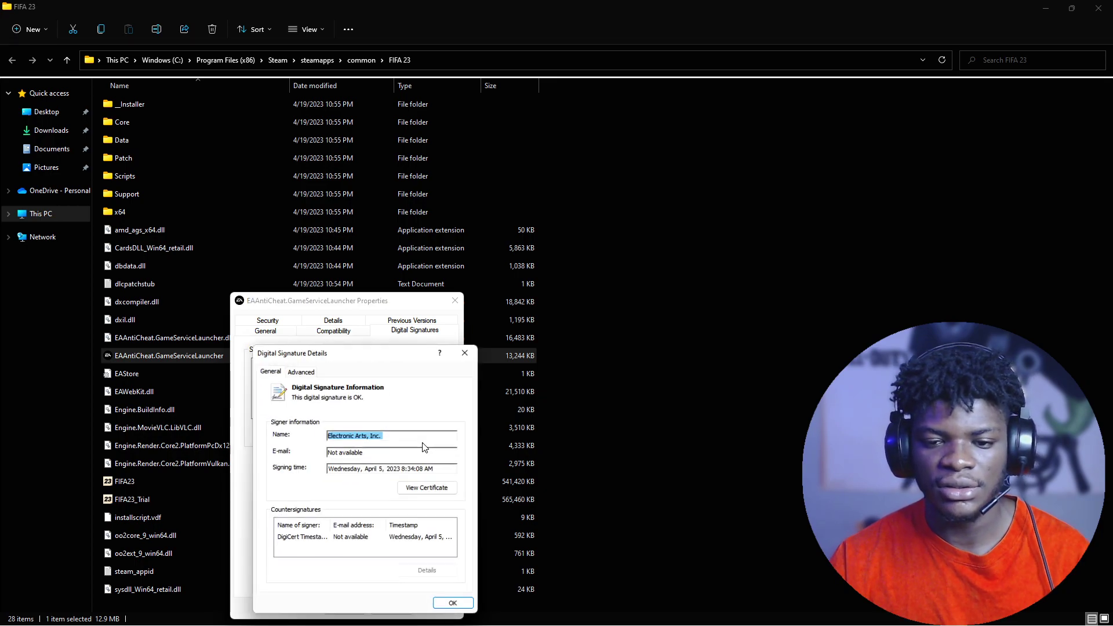
{"action": "left_click", "coordinate": [428, 490]}
Import the certificate with automatic store selection and close all dialogs.
{"action": "left_click", "coordinate": [401, 567]}
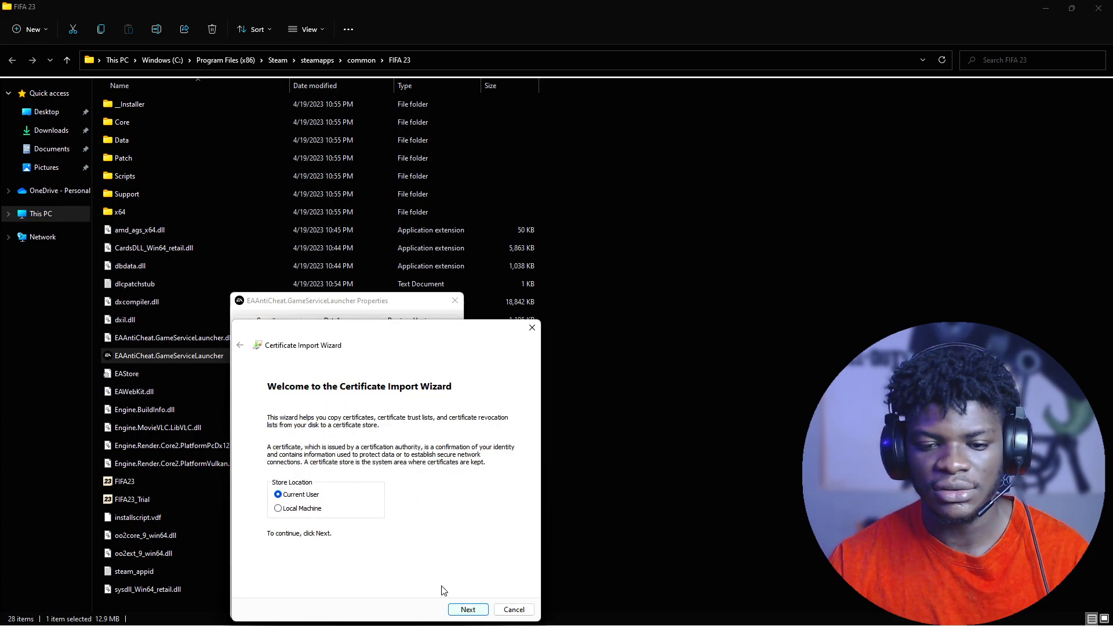
{"action": "left_click", "coordinate": [469, 610]}
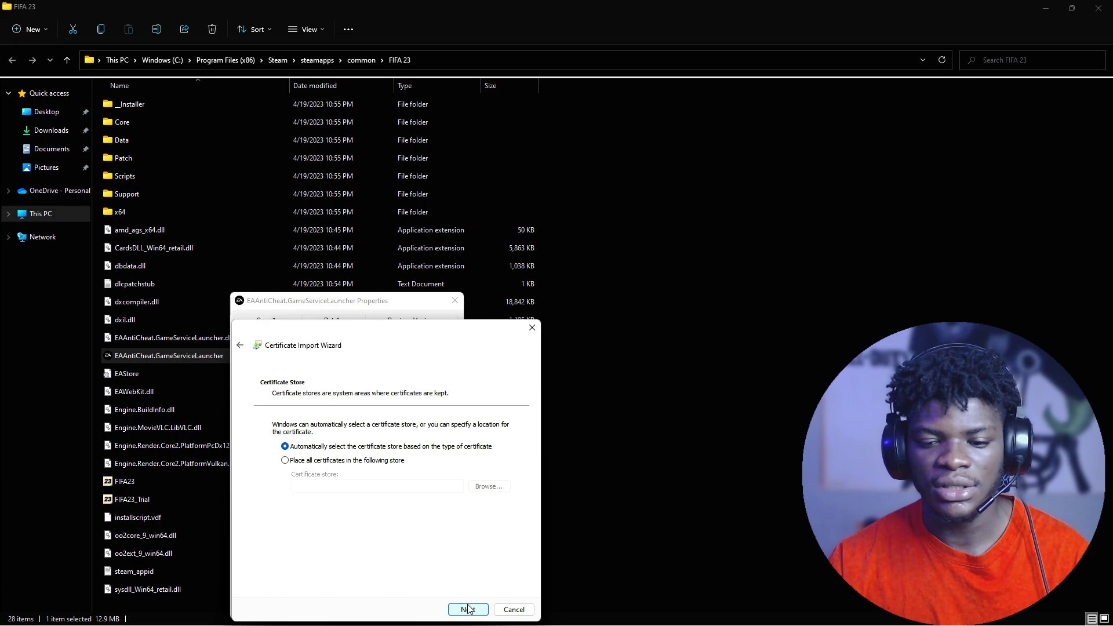
{"action": "left_click", "coordinate": [468, 610]}
{"action": "left_click", "coordinate": [468, 610]}
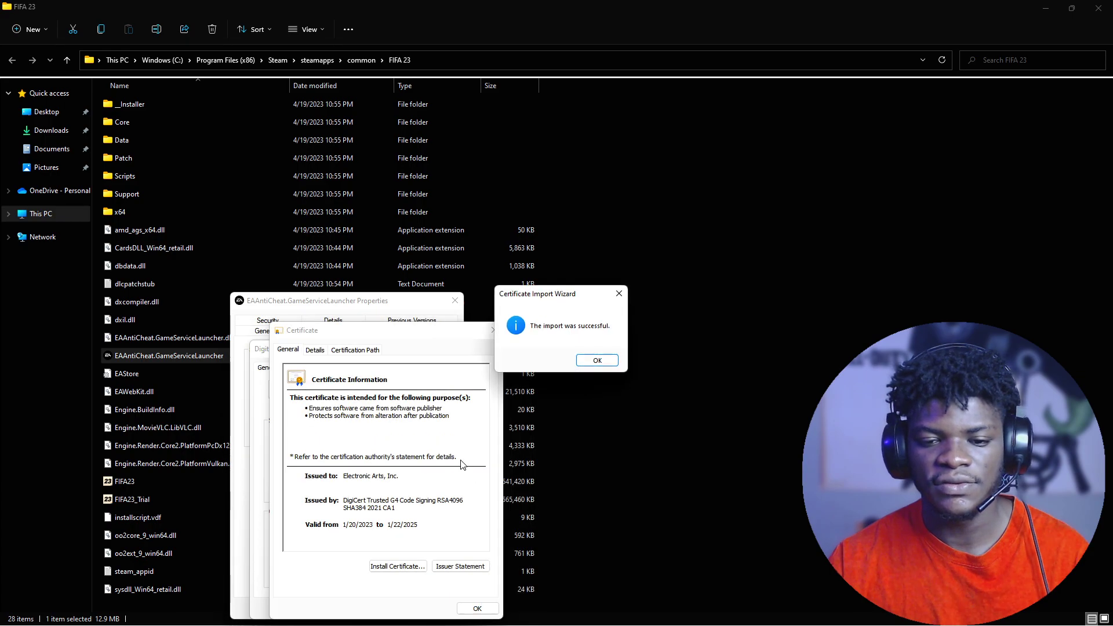
{"action": "left_click", "coordinate": [597, 360]}
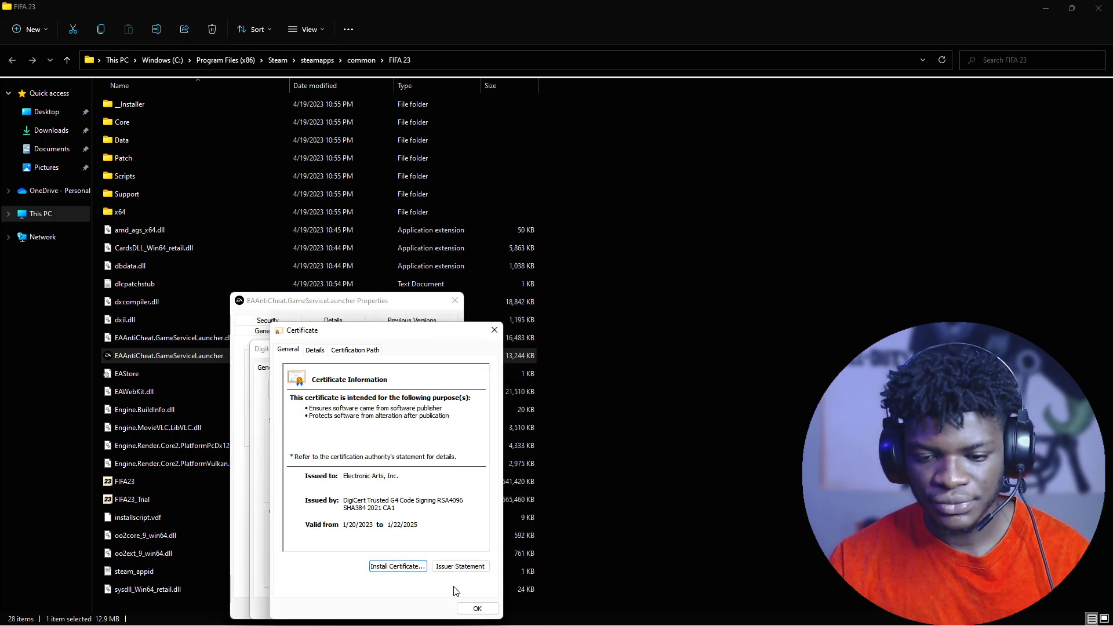
{"action": "left_click", "coordinate": [477, 608]}
{"action": "left_click", "coordinate": [458, 608]}
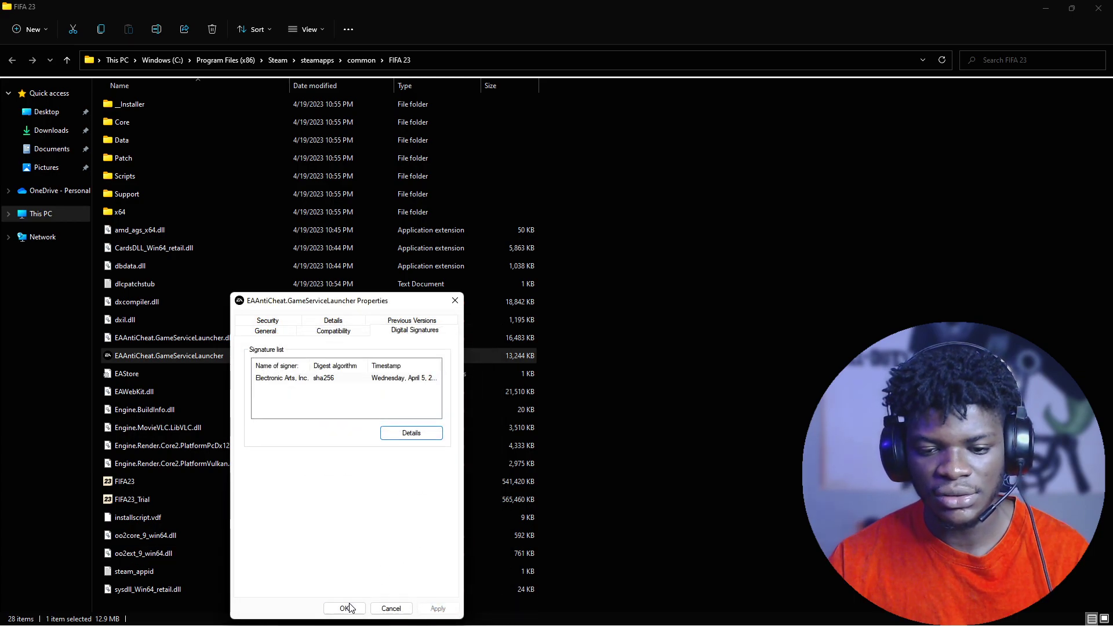
{"action": "left_click", "coordinate": [349, 609]}
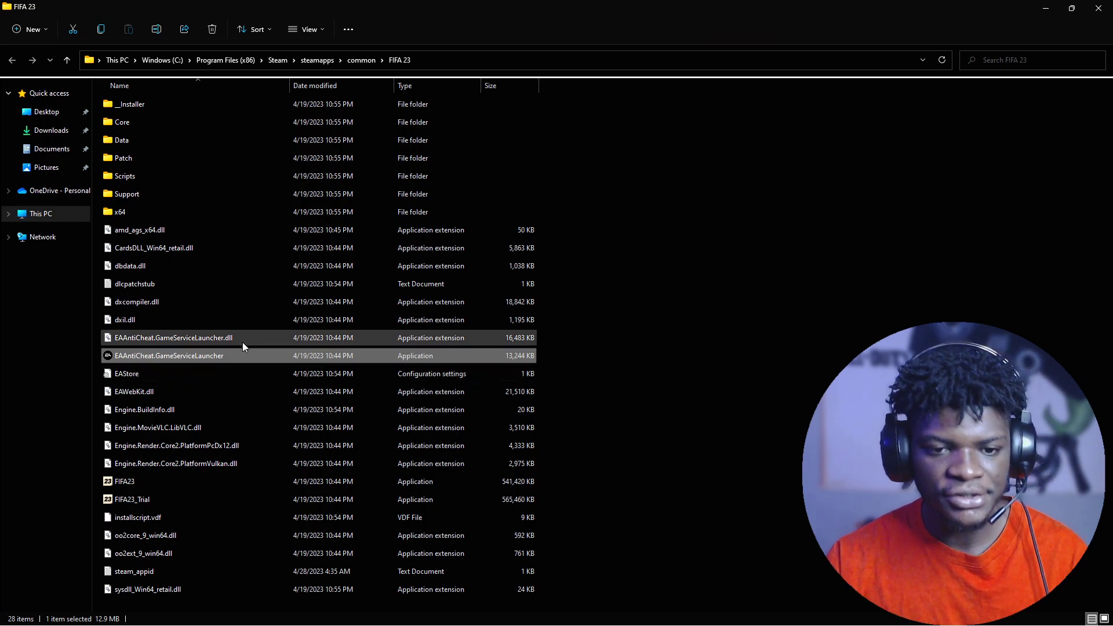
Run the EAAntiCheat launcher as administrator and dismiss its start-from-EA-app notice.
{"action": "right_click", "coordinate": [167, 358]}
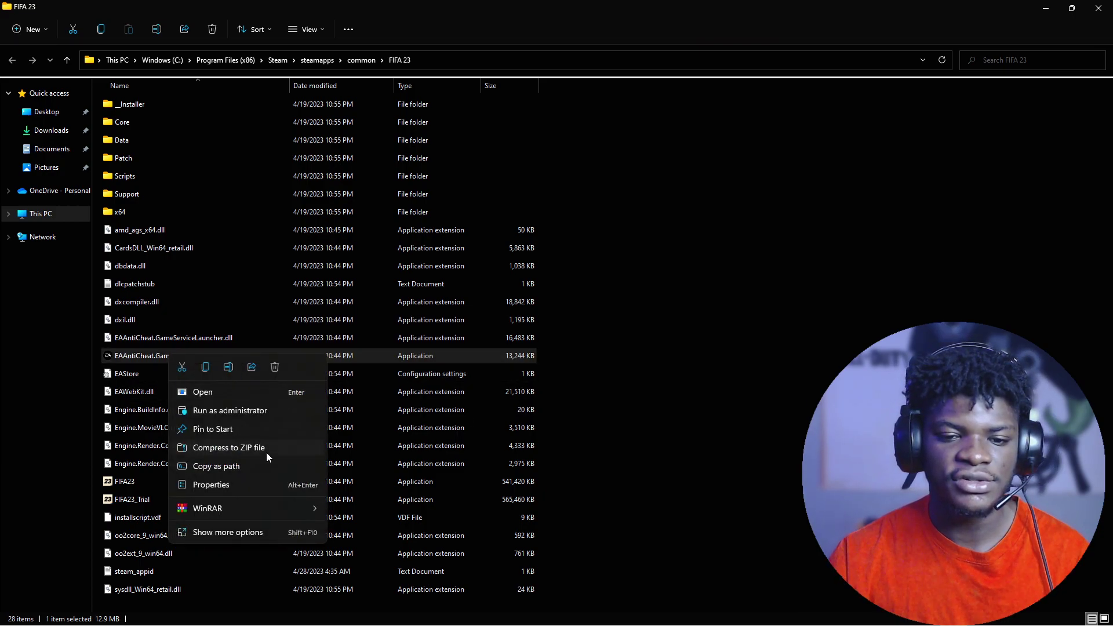
{"action": "left_click", "coordinate": [239, 413]}
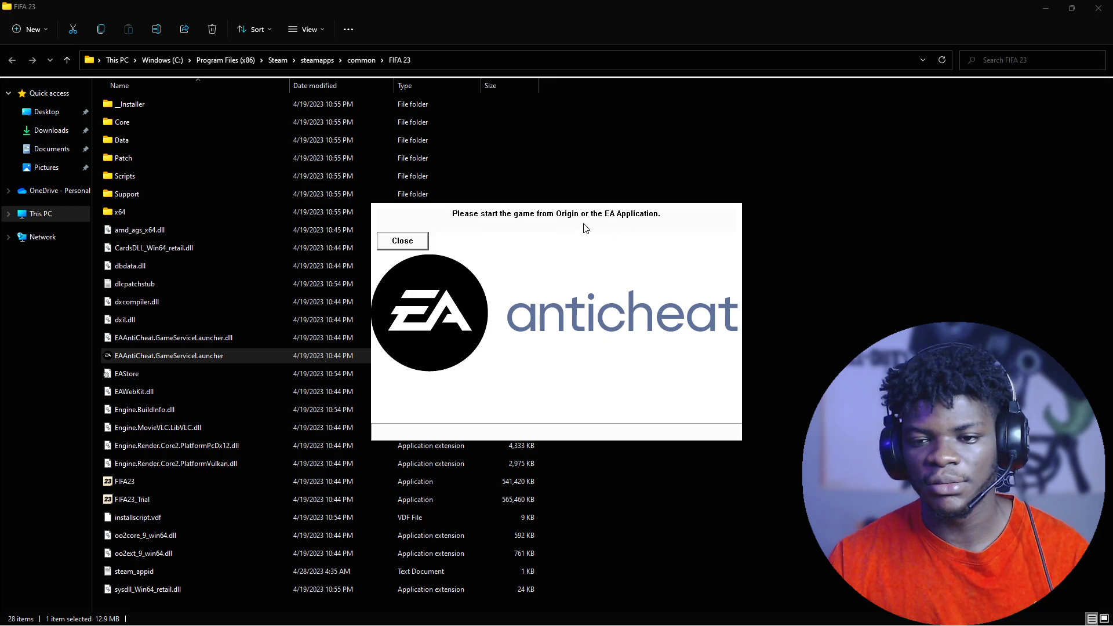
{"action": "left_click", "coordinate": [403, 241]}
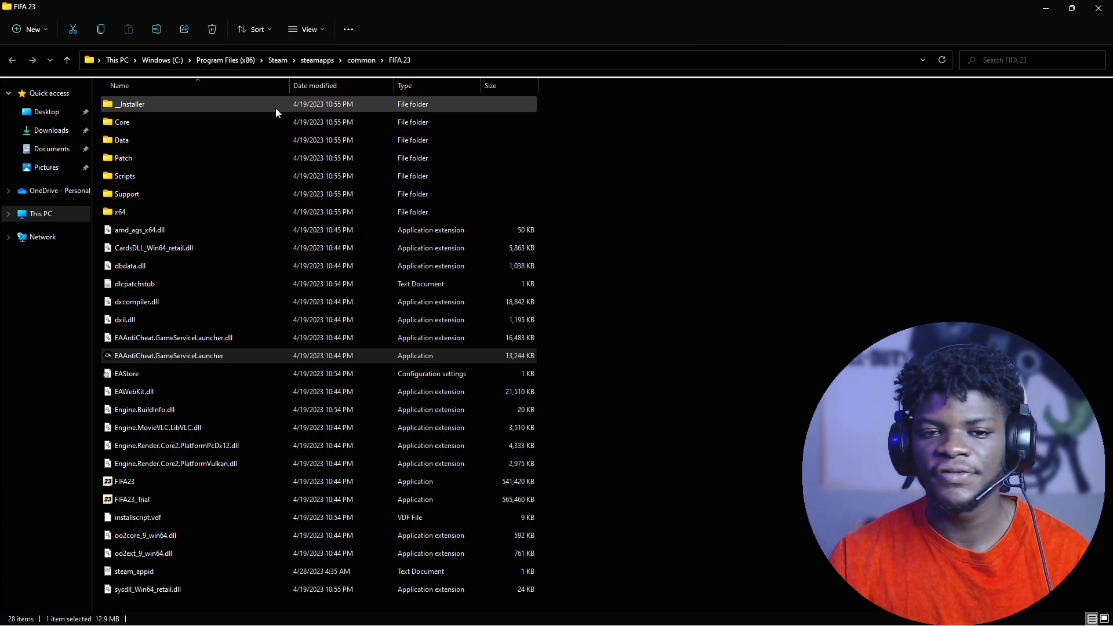
Run EAAntiCheat.Installer from _Installer\EAAntiCheat as administrator.
{"action": "double_click", "coordinate": [147, 103]}
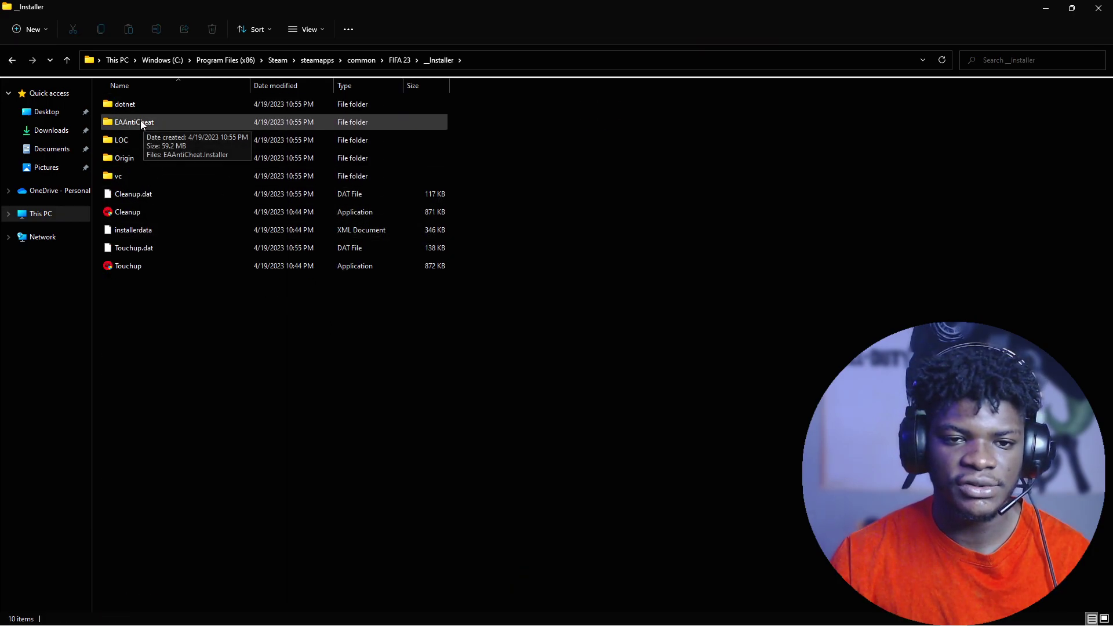
{"action": "left_click", "coordinate": [148, 121]}
{"action": "double_click", "coordinate": [148, 121]}
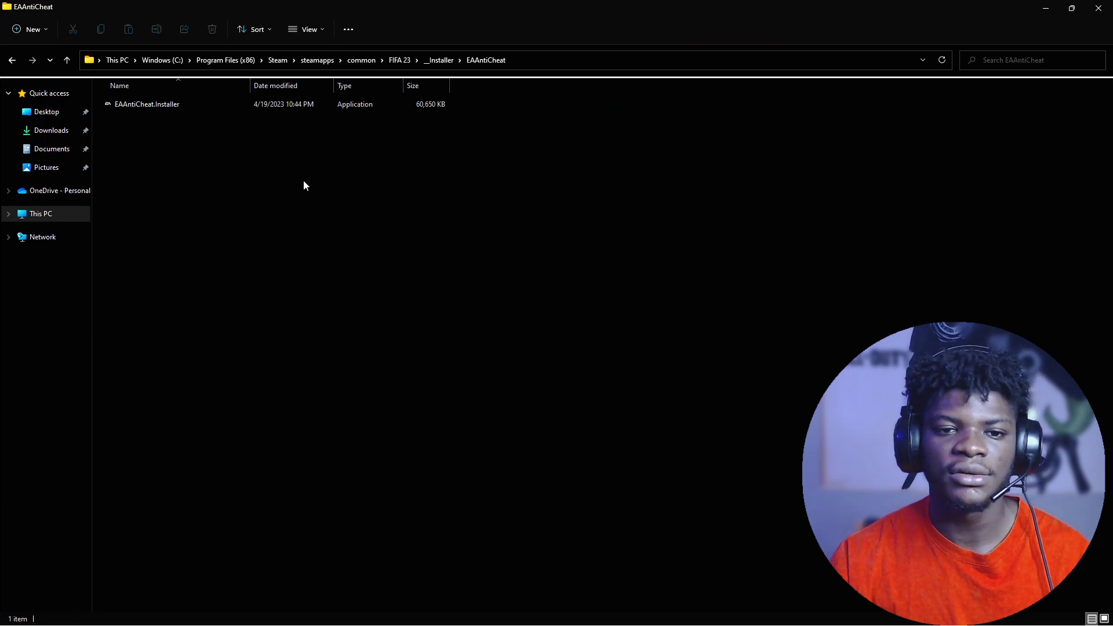
{"action": "left_click", "coordinate": [124, 106]}
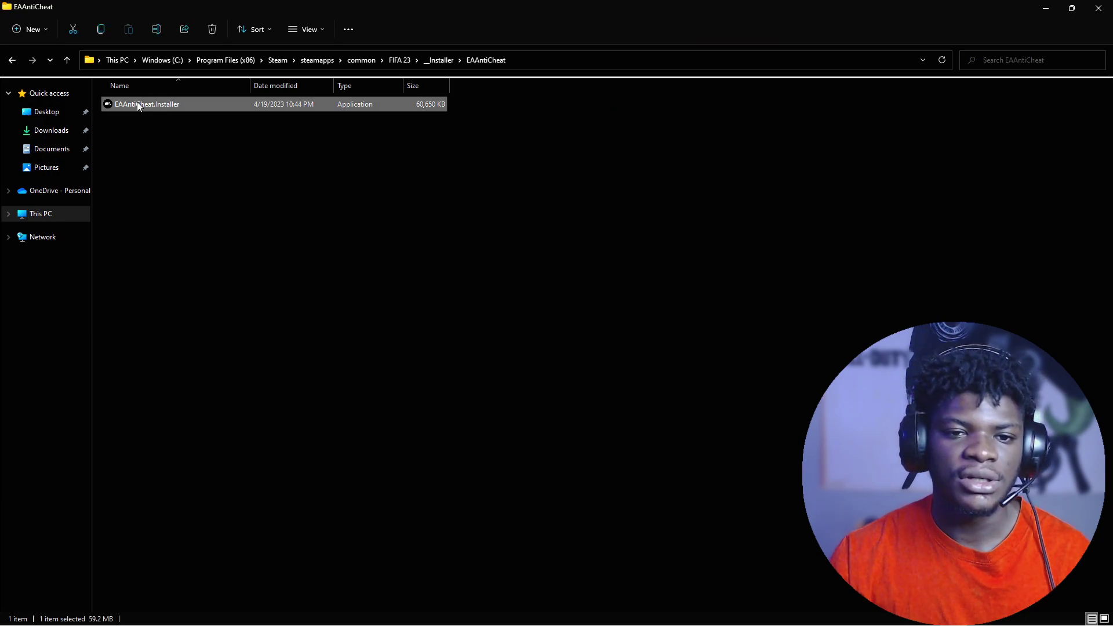
{"action": "right_click", "coordinate": [138, 104]}
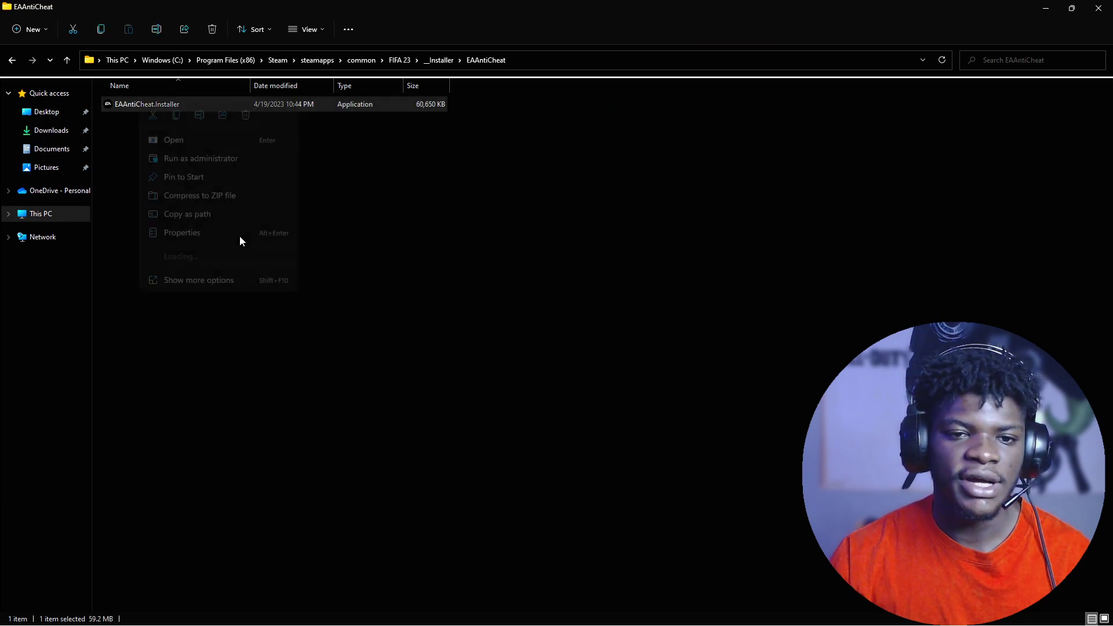
{"action": "left_click", "coordinate": [176, 156]}
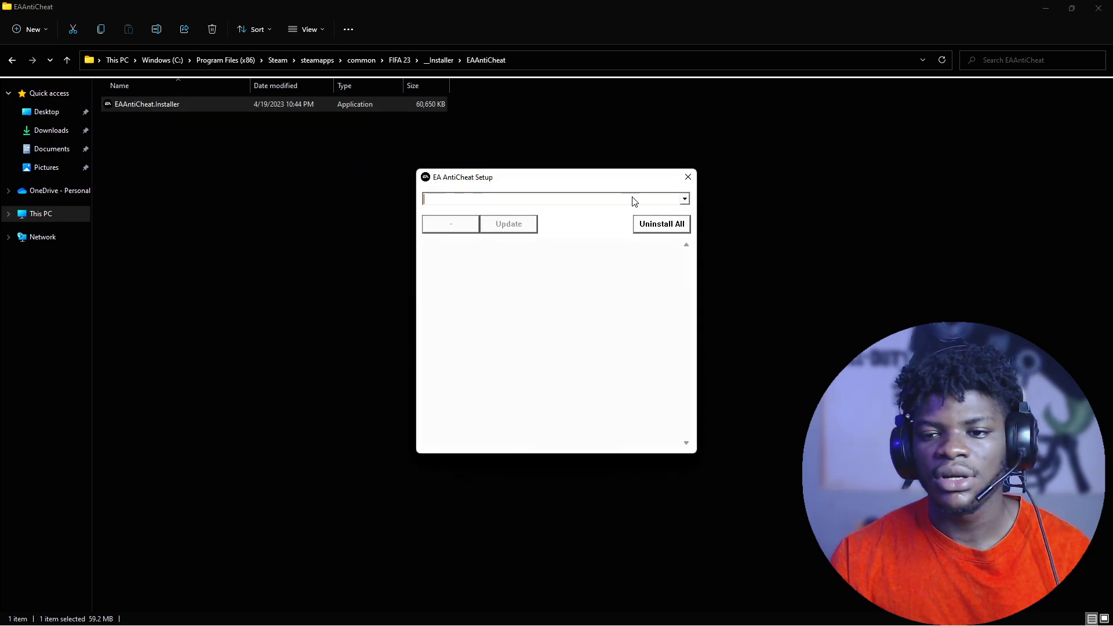
In EA AntiCheat Setup, select FIFA 23 and update its anti-cheat.
{"action": "left_click_drag", "start_coordinate": [559, 179], "coordinate": [498, 163]}
{"action": "left_click", "coordinate": [484, 189]}
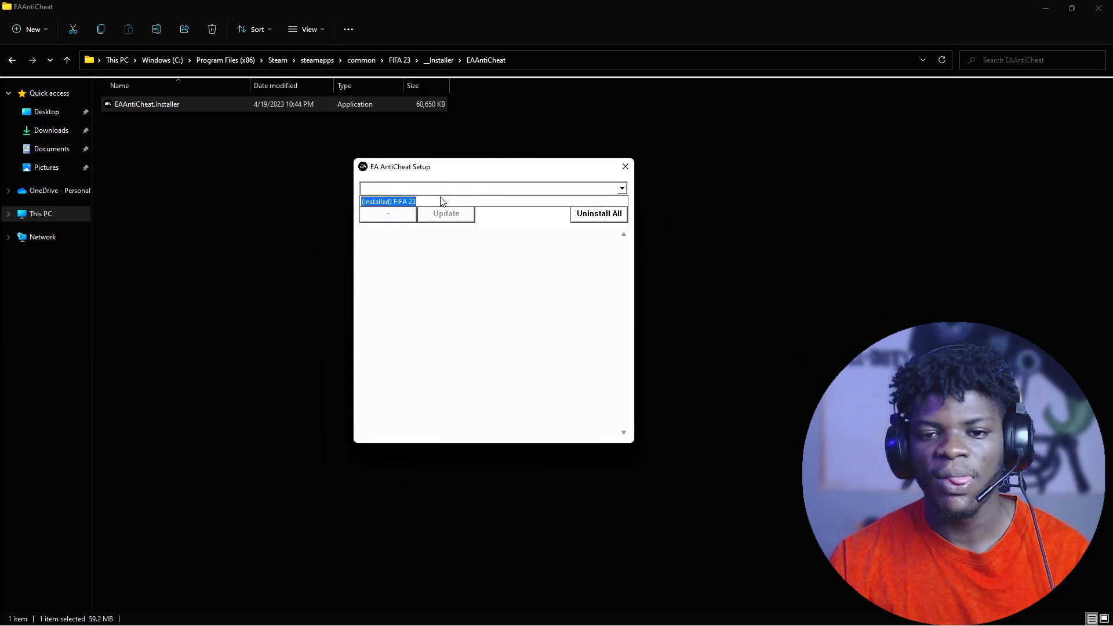
{"action": "left_click", "coordinate": [459, 192]}
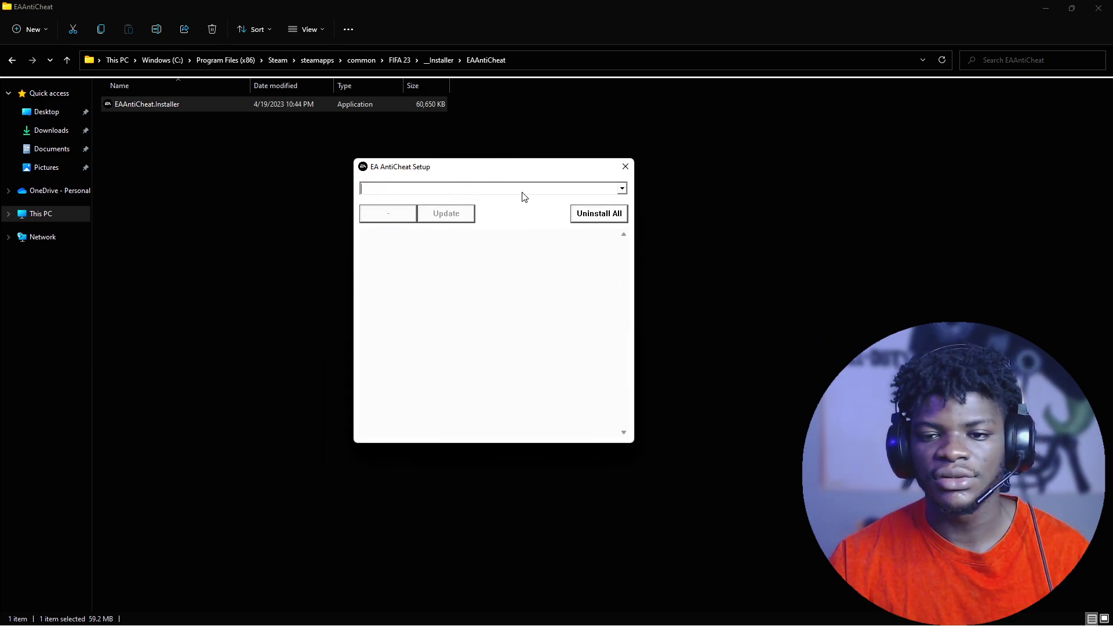
{"action": "left_click", "coordinate": [621, 193]}
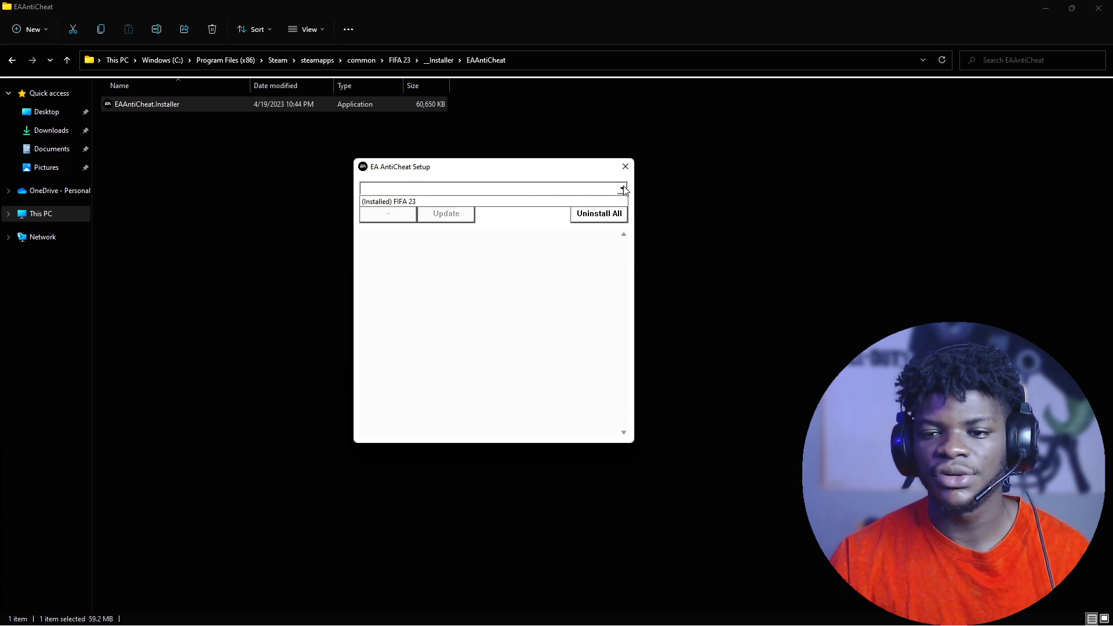
{"action": "left_click", "coordinate": [388, 201]}
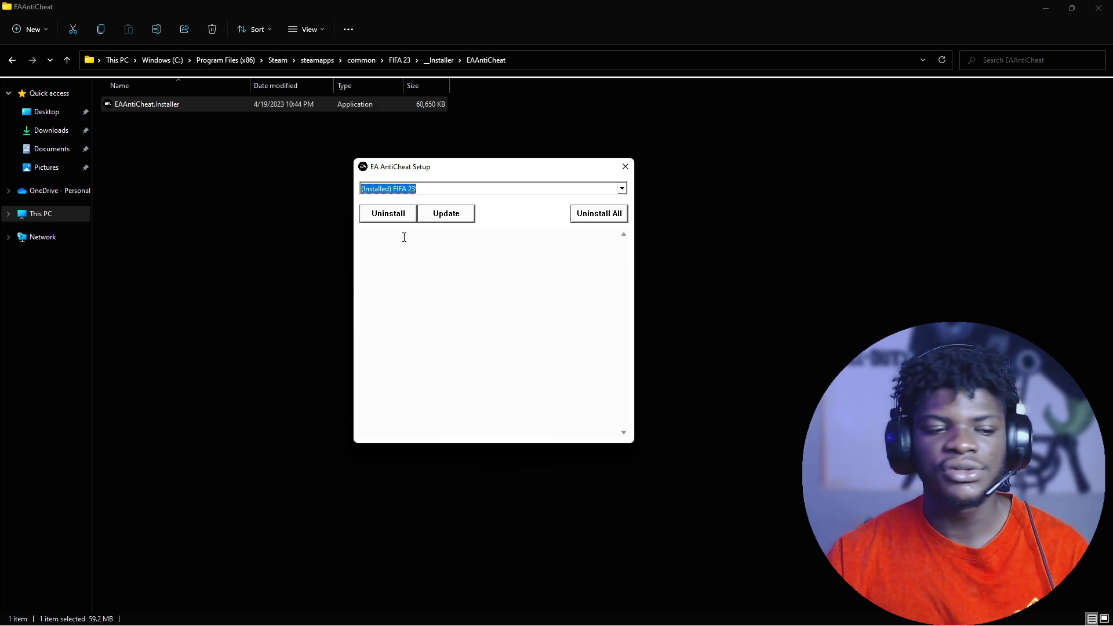
{"action": "left_click", "coordinate": [458, 216]}
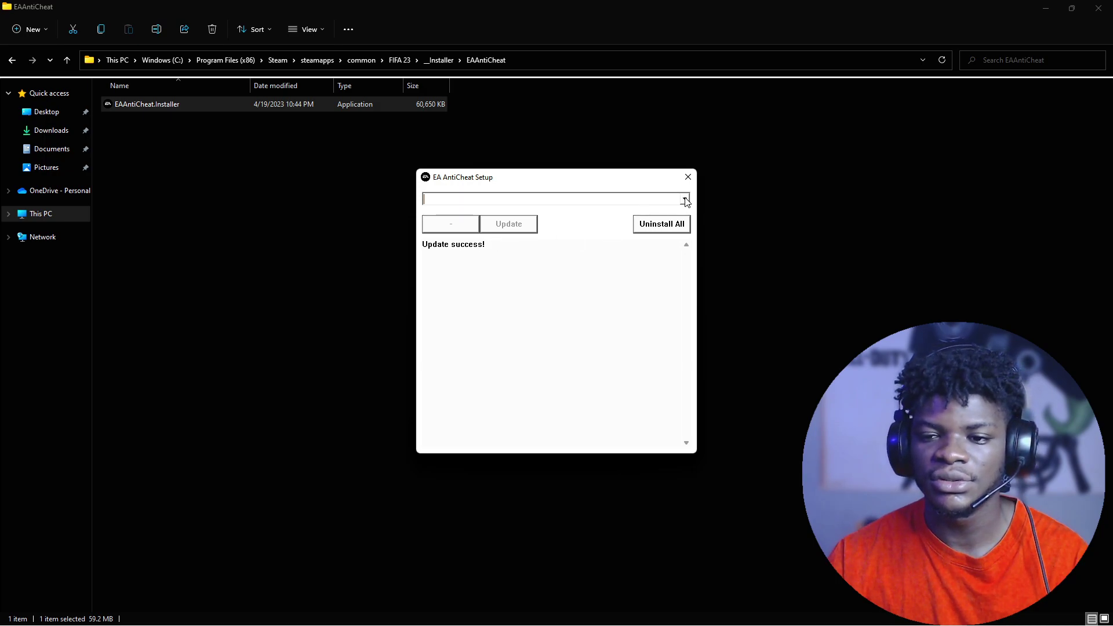
Uninstall, then reinstall EA AntiCheat for FIFA 23 and close the setup window.
{"action": "left_click", "coordinate": [660, 203]}
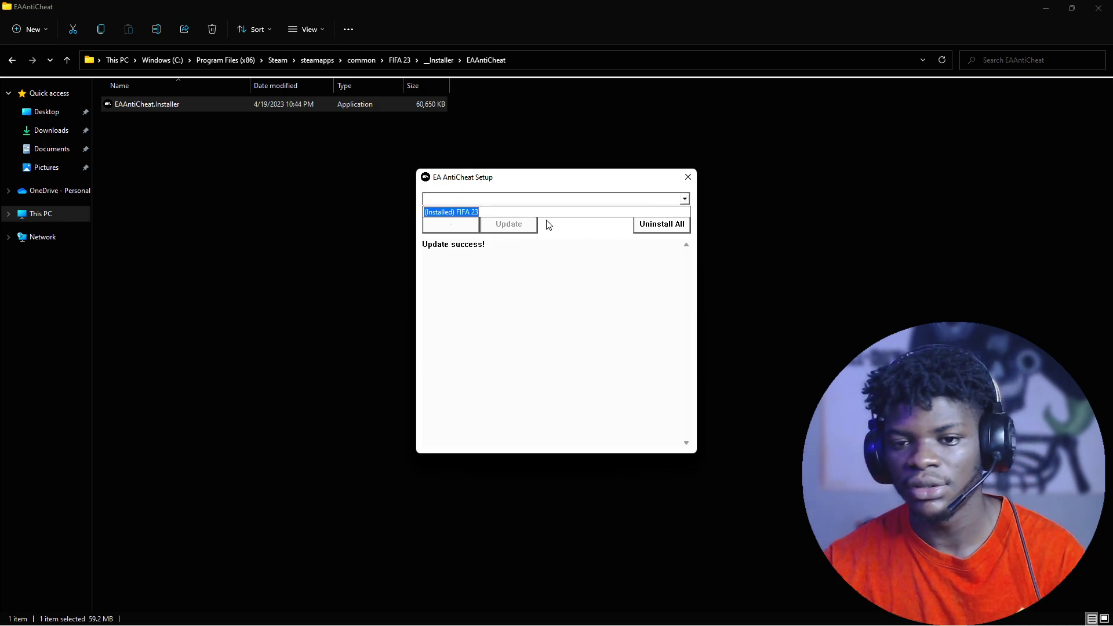
{"action": "left_click", "coordinate": [471, 214]}
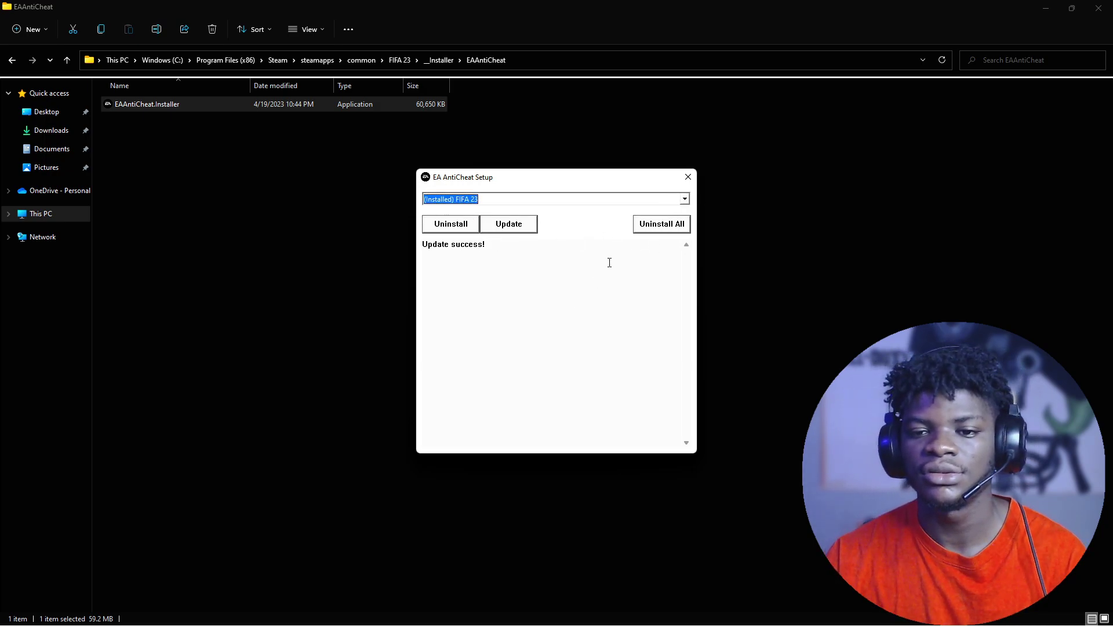
{"action": "left_click", "coordinate": [471, 225]}
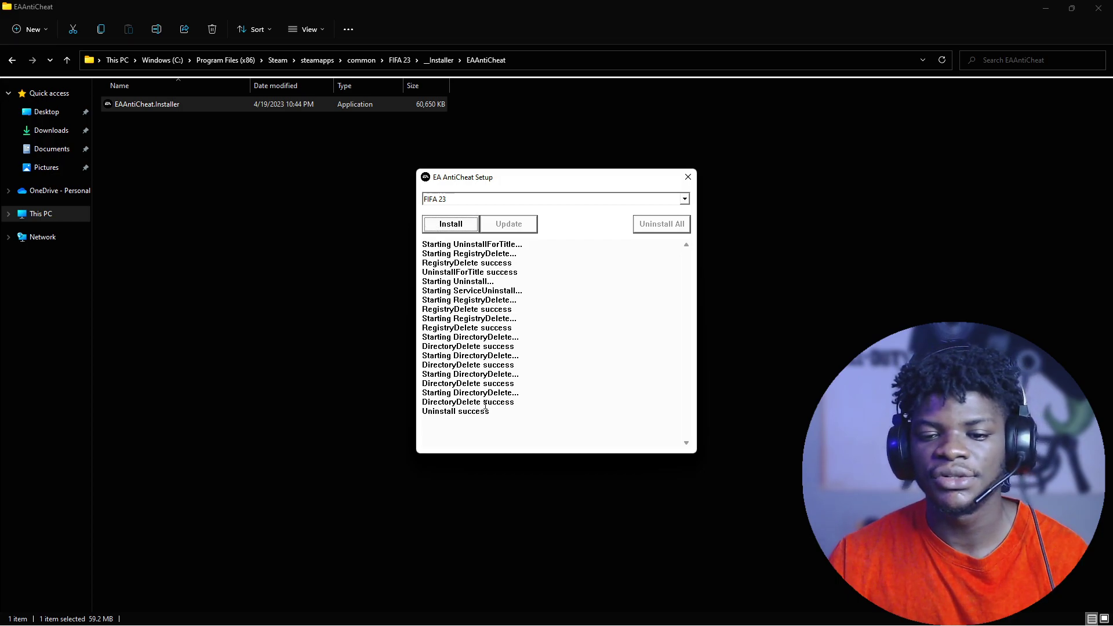
{"action": "left_click", "coordinate": [456, 230]}
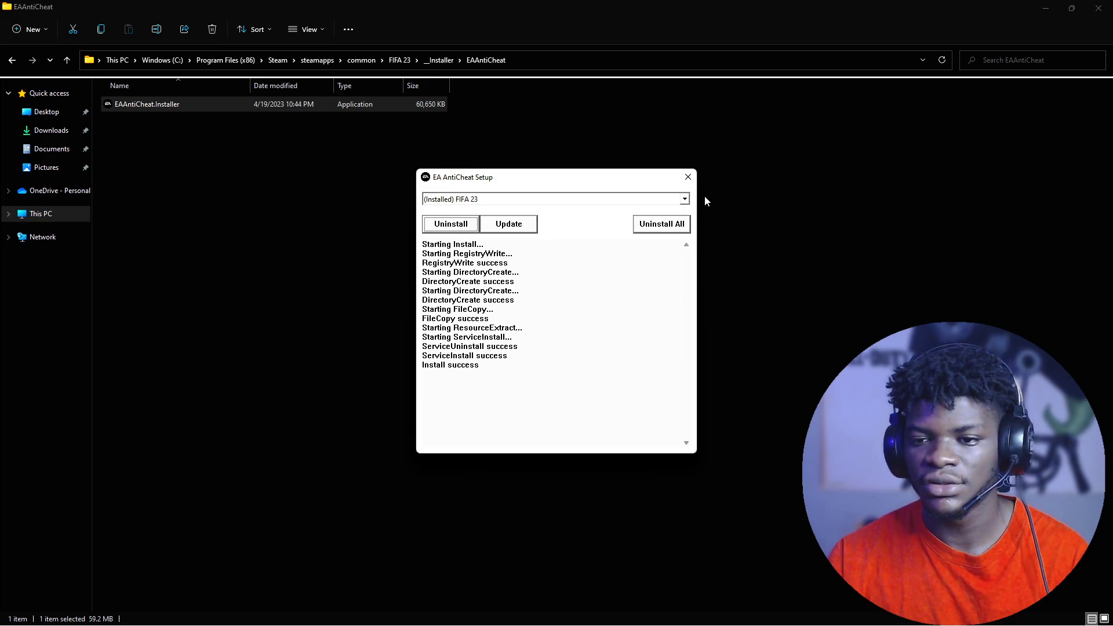
{"action": "left_click", "coordinate": [688, 178]}
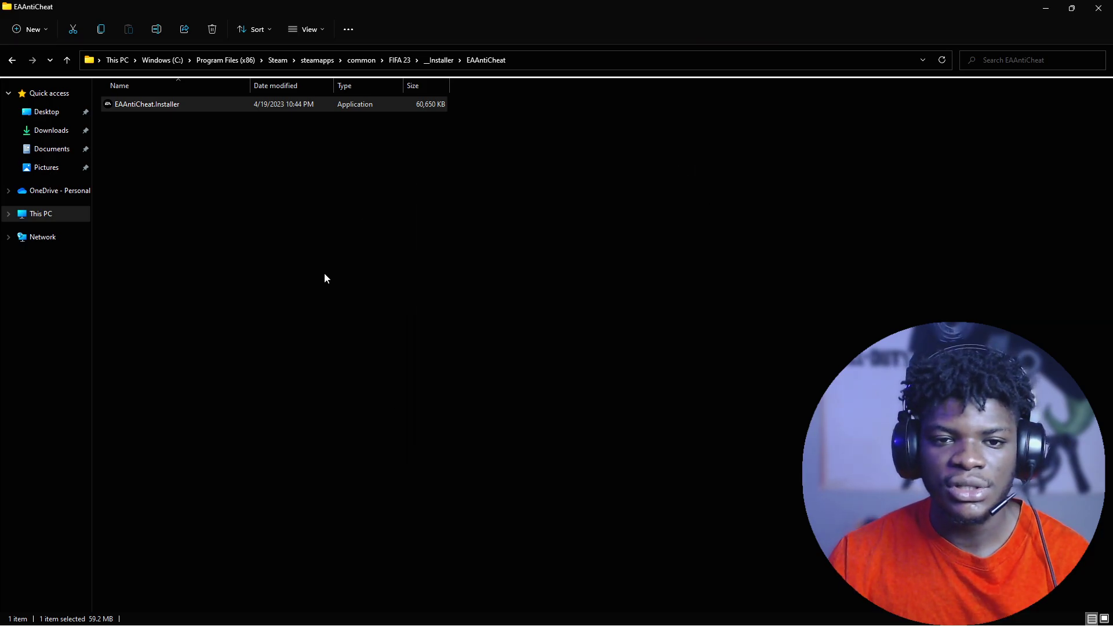
{"action": "key", "text": "alt+Up"}
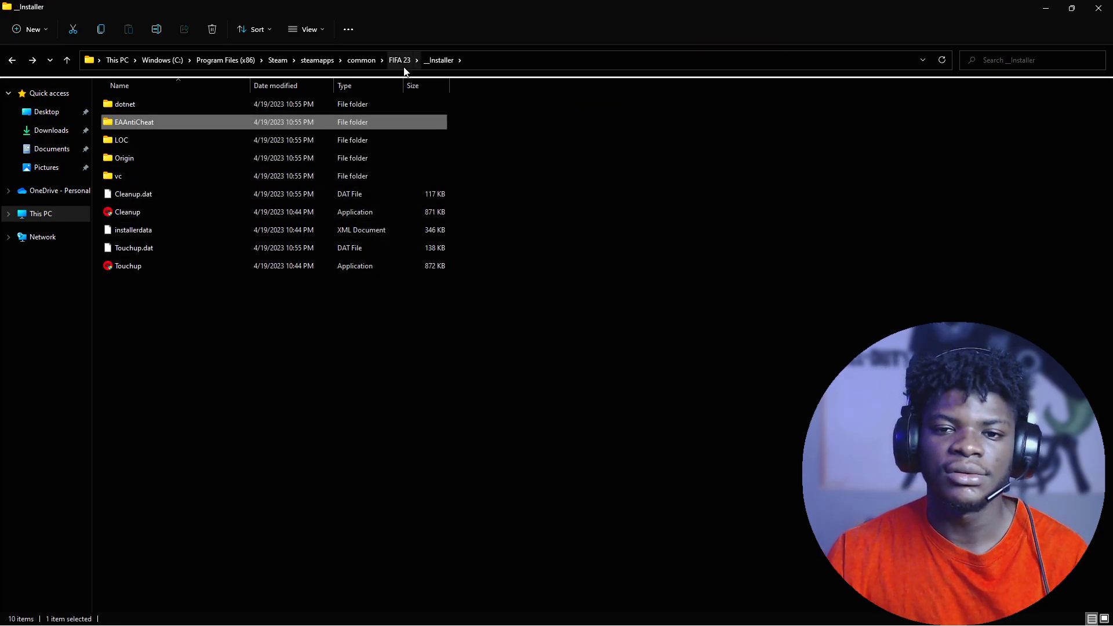
Open the FIFA23 application's Properties on the Compatibility tab.
{"action": "key", "text": "alt+Up"}
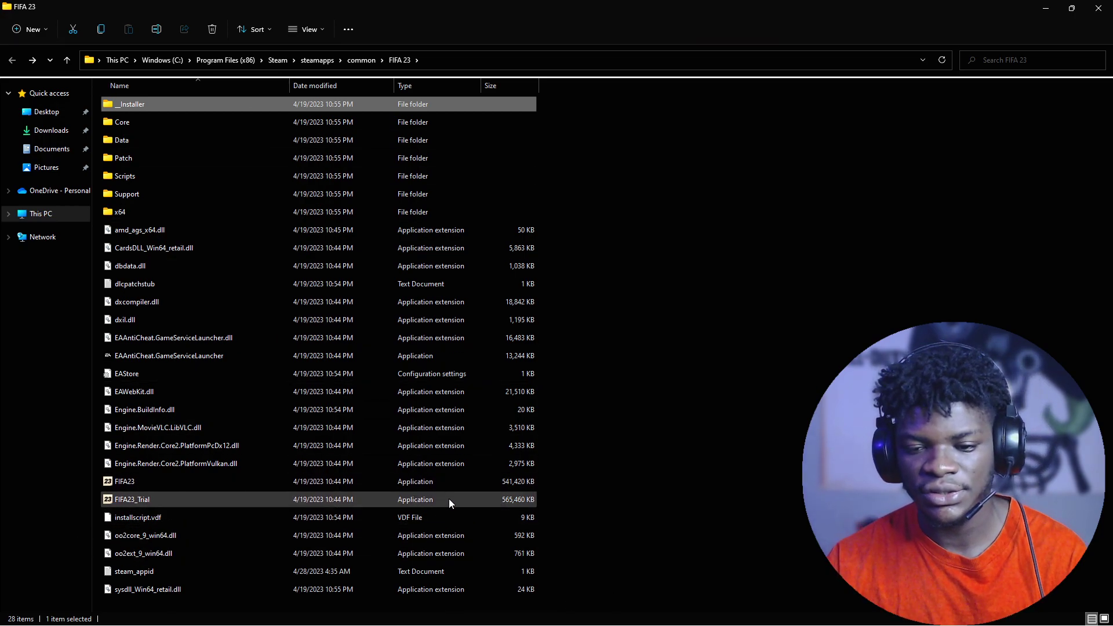
{"action": "left_click", "coordinate": [220, 482]}
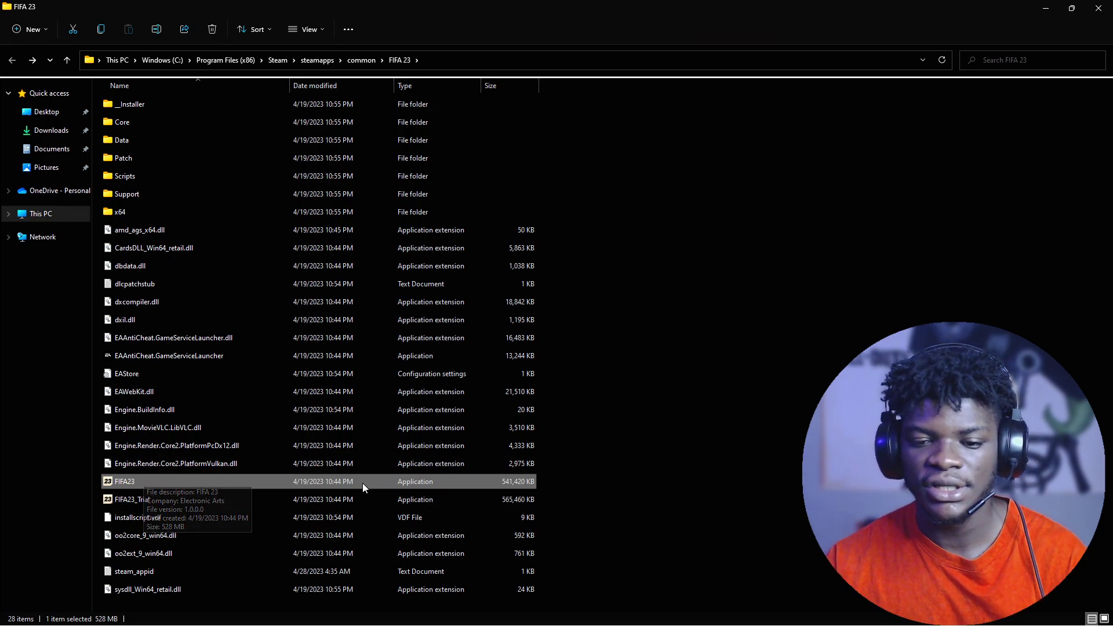
{"action": "right_click", "coordinate": [170, 481]}
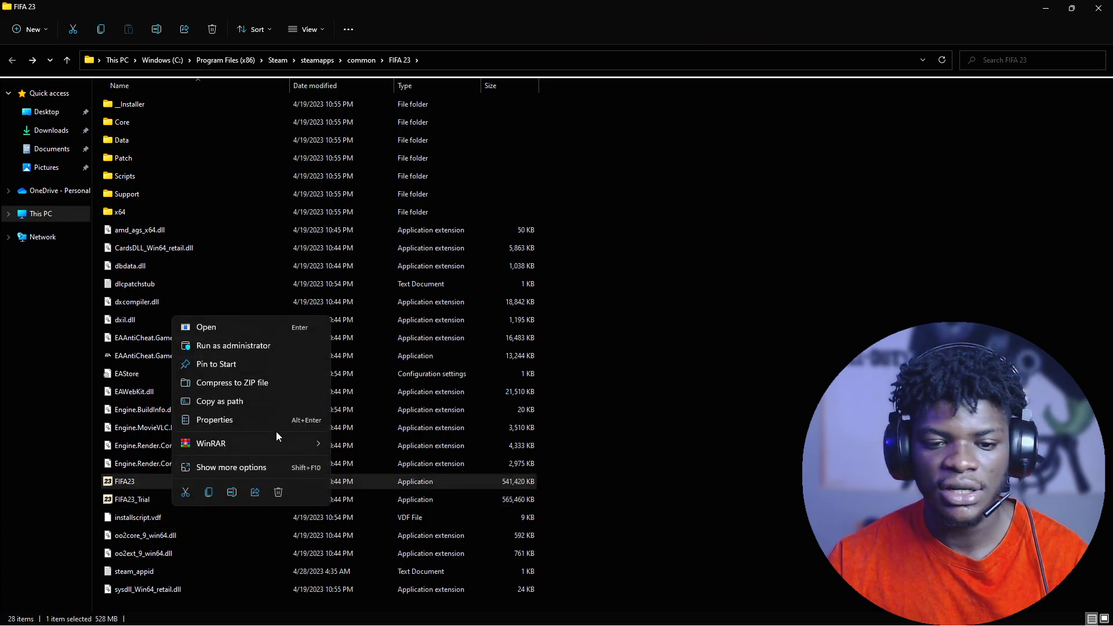
{"action": "left_click", "coordinate": [216, 419]}
{"action": "left_click", "coordinate": [276, 331]}
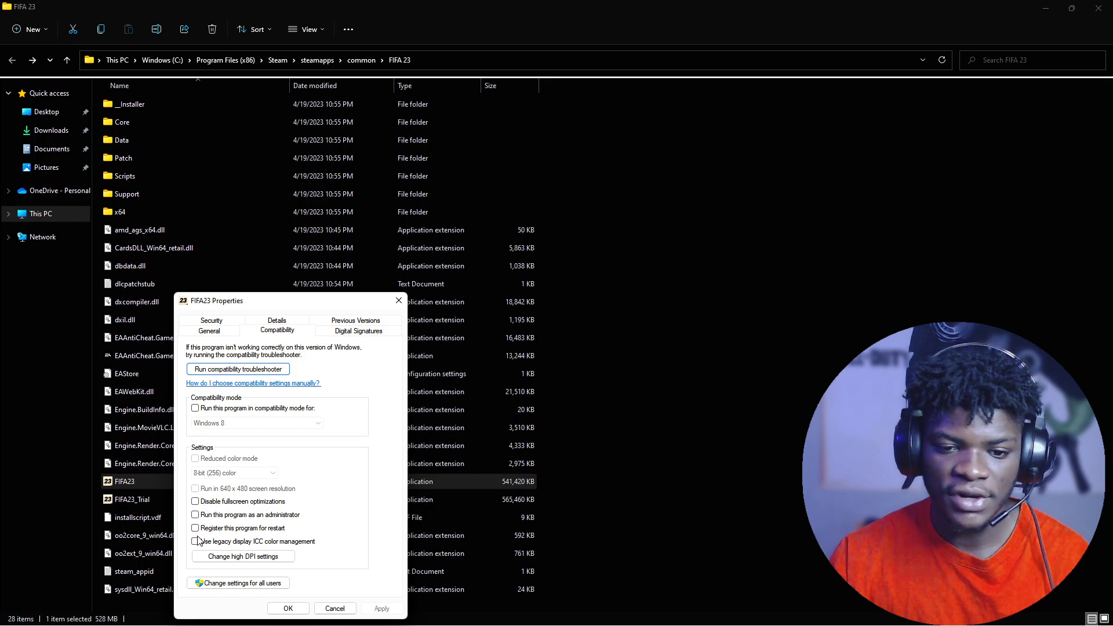
Apply the compatibility settings with Run as administrator left off, then minimize Explorer.
{"action": "left_click", "coordinate": [195, 515]}
{"action": "left_click", "coordinate": [197, 516]}
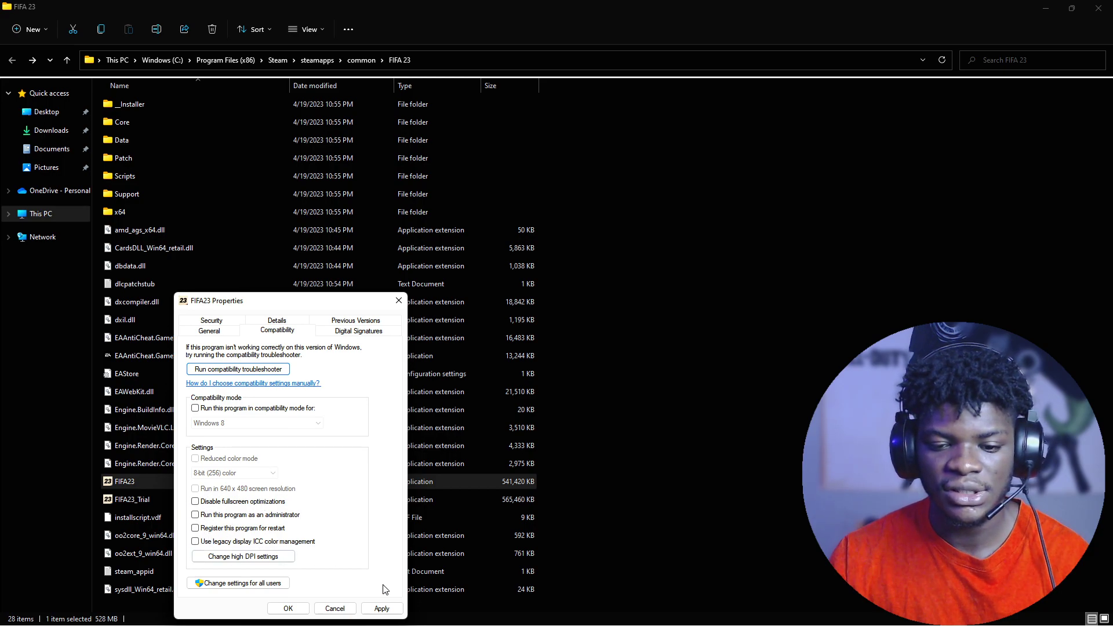
{"action": "left_click", "coordinate": [380, 609]}
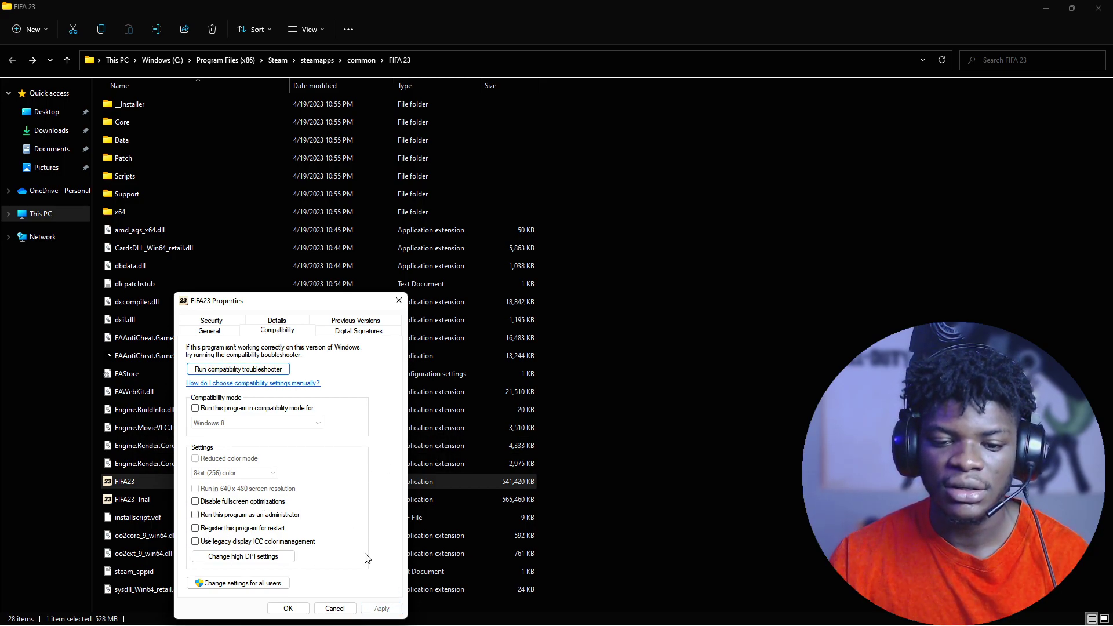
{"action": "left_click", "coordinate": [288, 609]}
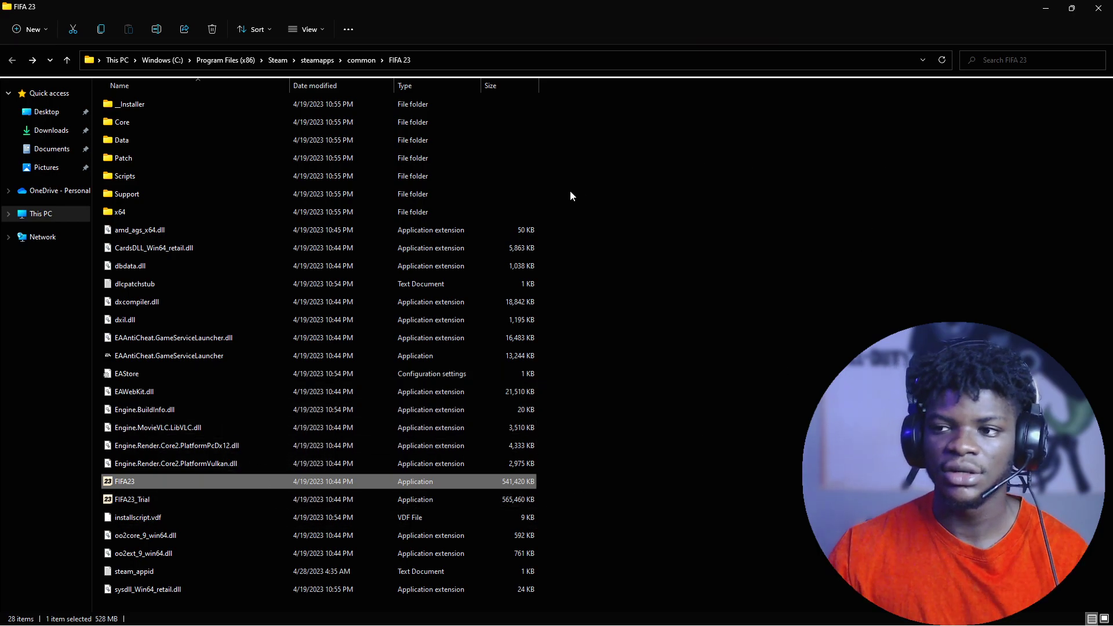
{"action": "left_click", "coordinate": [848, 274]}
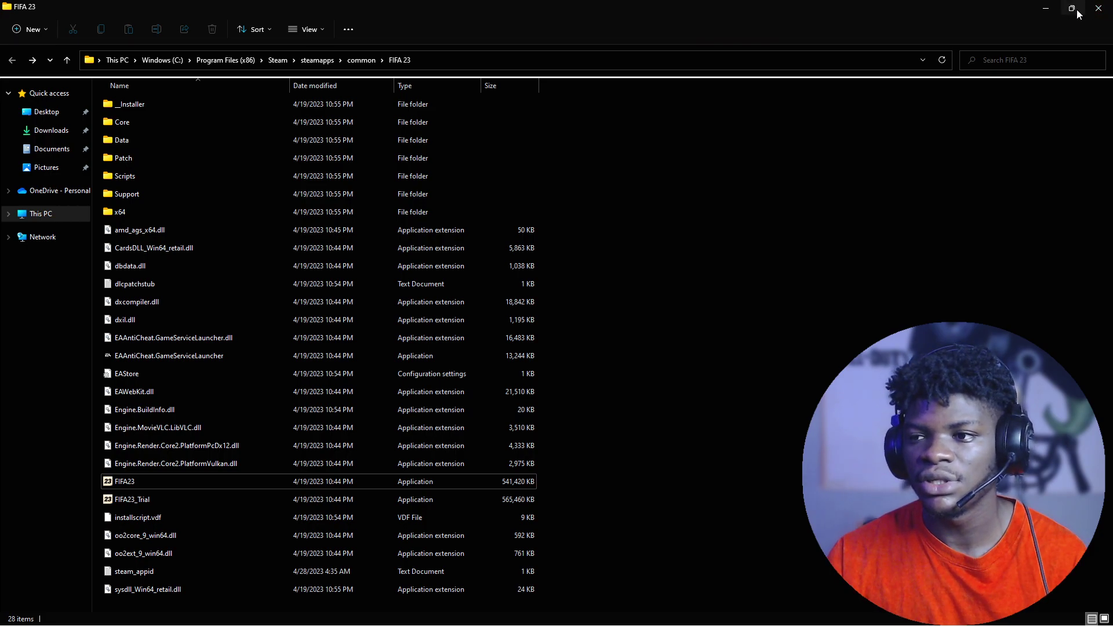
{"action": "left_click", "coordinate": [1046, 8]}
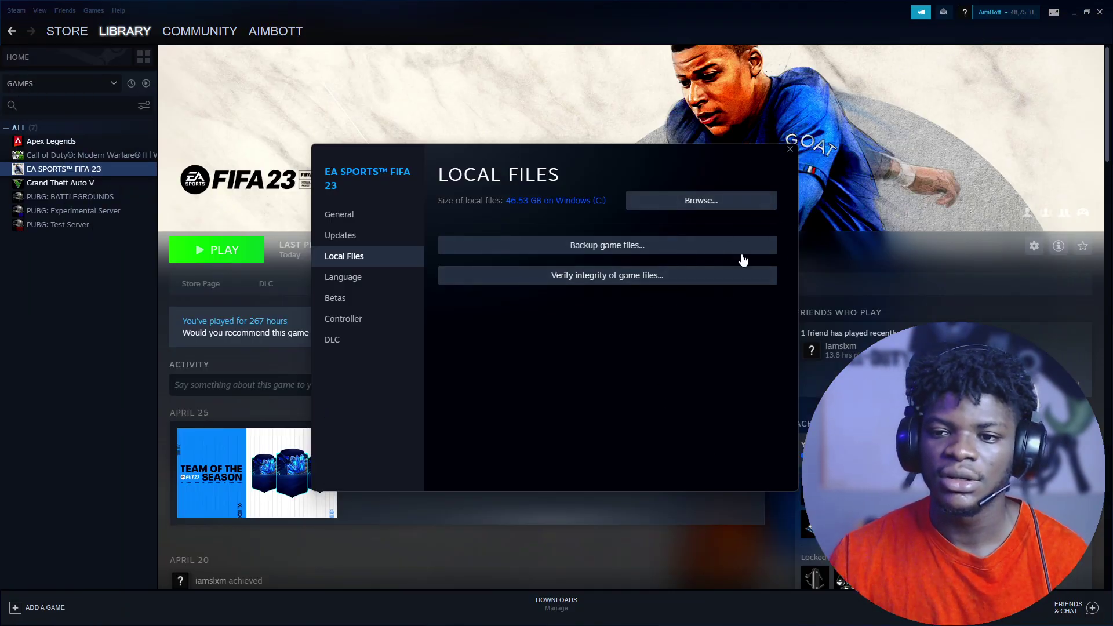
Close FIFA 23's Local Files settings, shrink Steam, and bring the EA app forward.
{"action": "left_click", "coordinate": [789, 150]}
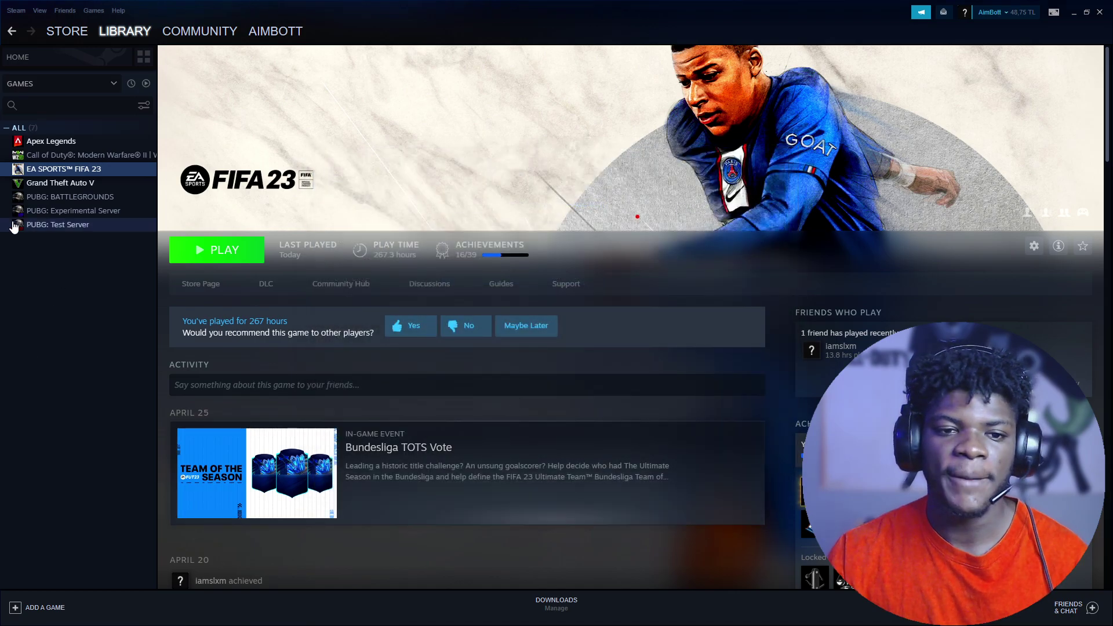
{"action": "left_click", "coordinate": [1088, 12]}
{"action": "left_click_drag", "start_coordinate": [733, 204], "coordinate": [441, 145]}
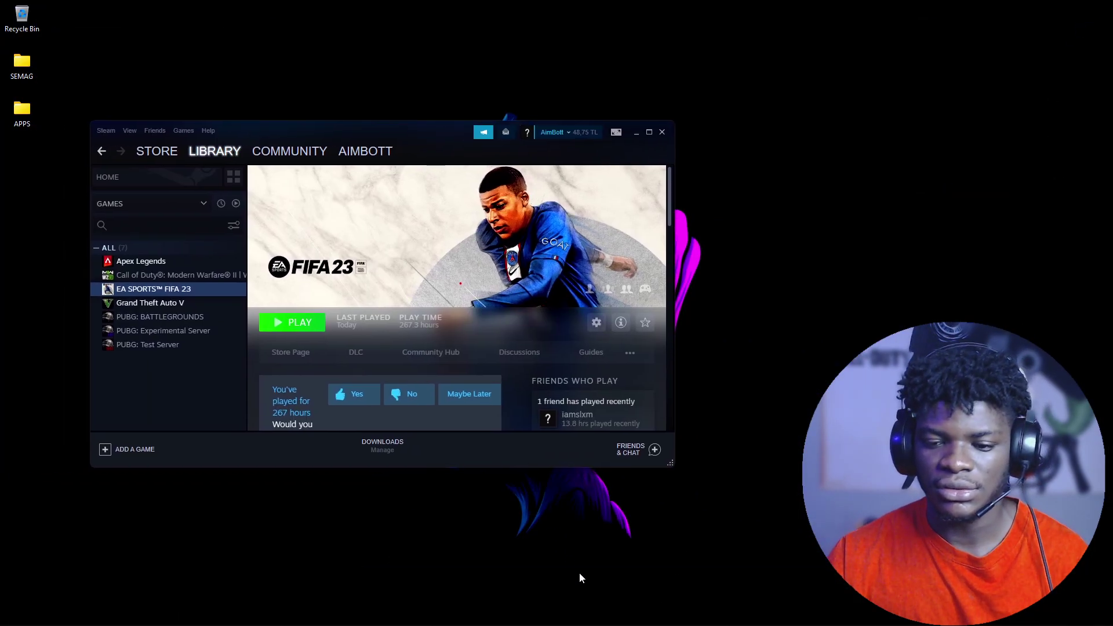
{"action": "left_click", "coordinate": [703, 613]}
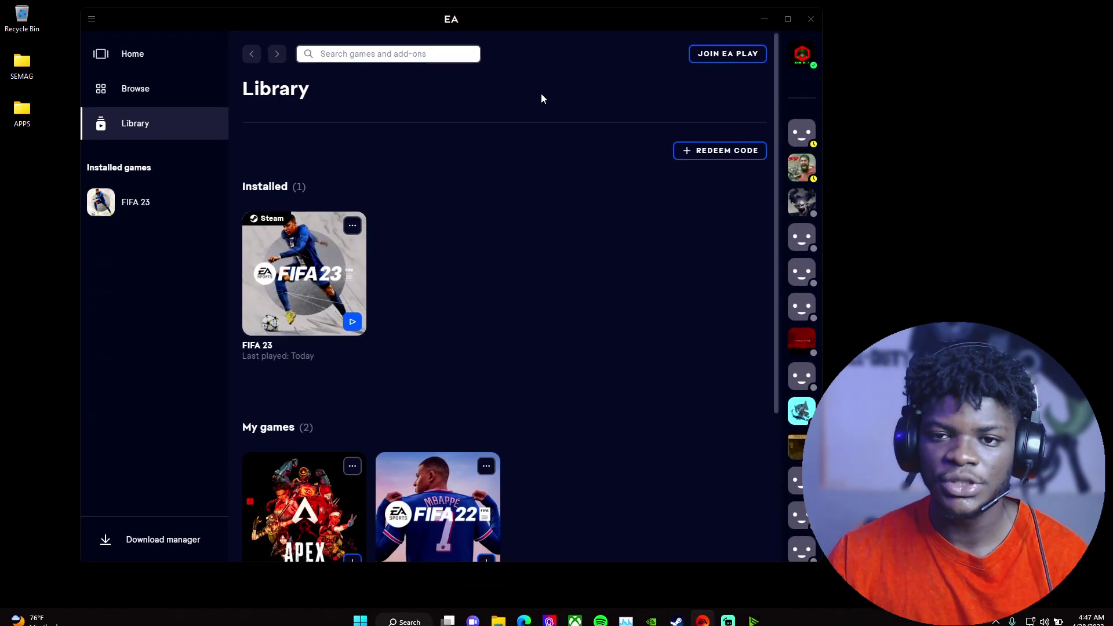
{"action": "left_click_drag", "start_coordinate": [536, 25], "coordinate": [681, 58]}
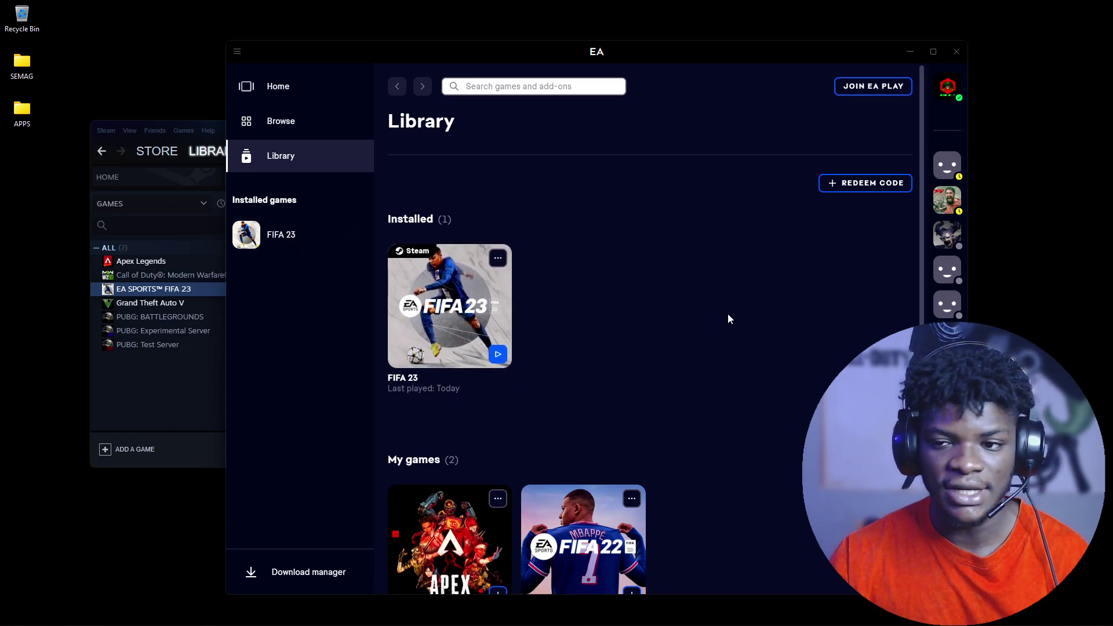
Exit the EA app from its main menu and refresh the desktop.
{"action": "left_click", "coordinate": [237, 52]}
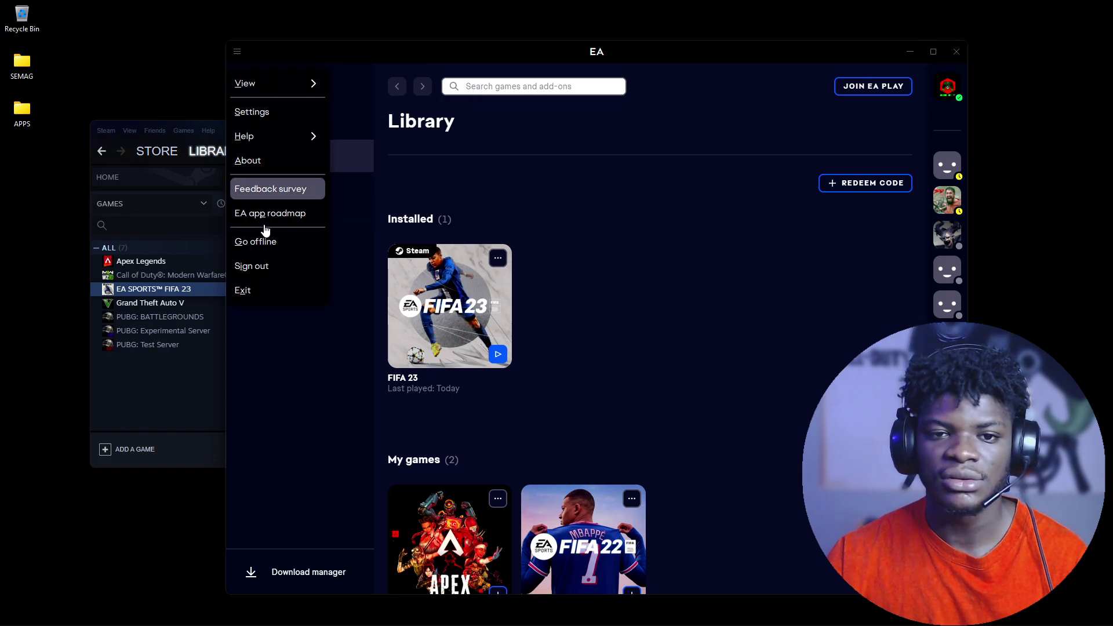
{"action": "left_click", "coordinate": [260, 290]}
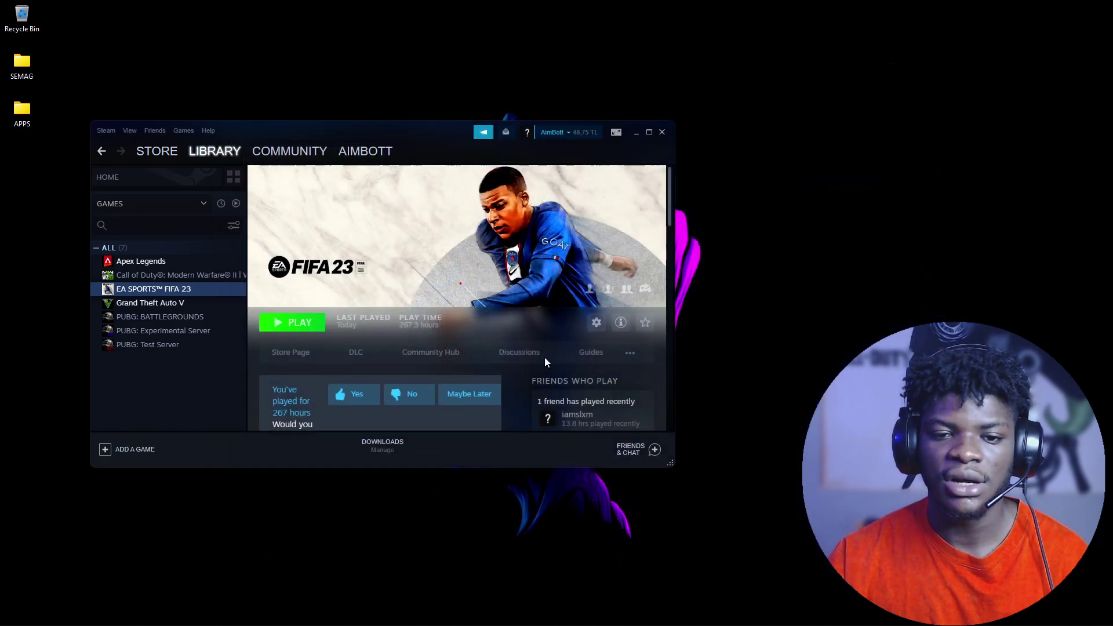
{"action": "right_click", "coordinate": [909, 151]}
{"action": "right_click", "coordinate": [872, 197]}
{"action": "left_click", "coordinate": [875, 246]}
{"action": "right_click", "coordinate": [868, 250]}
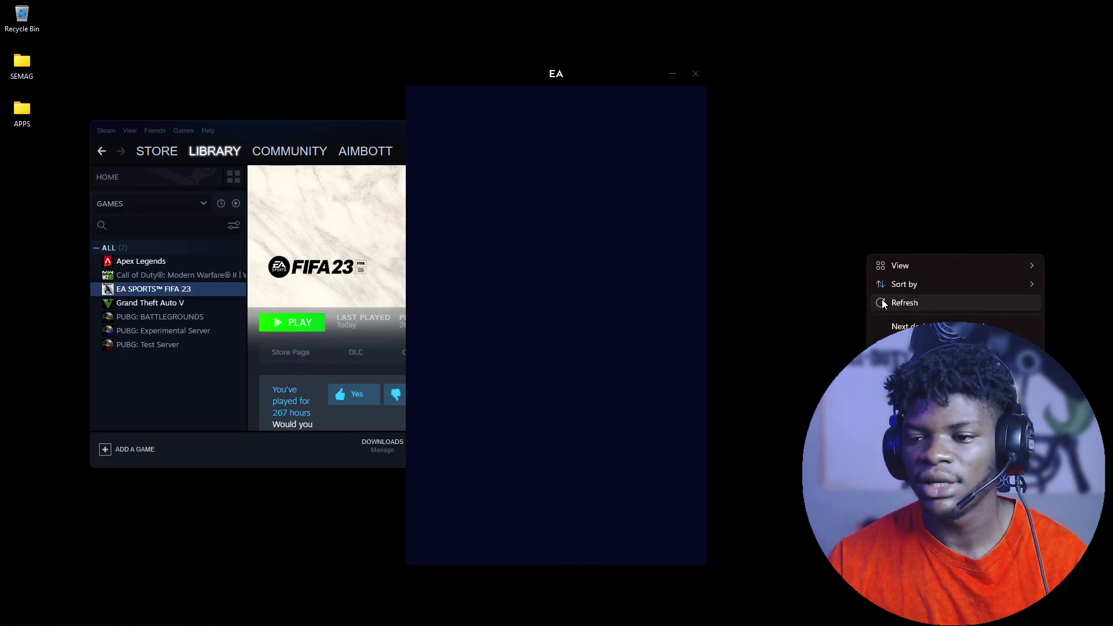
{"action": "left_click", "coordinate": [882, 299]}
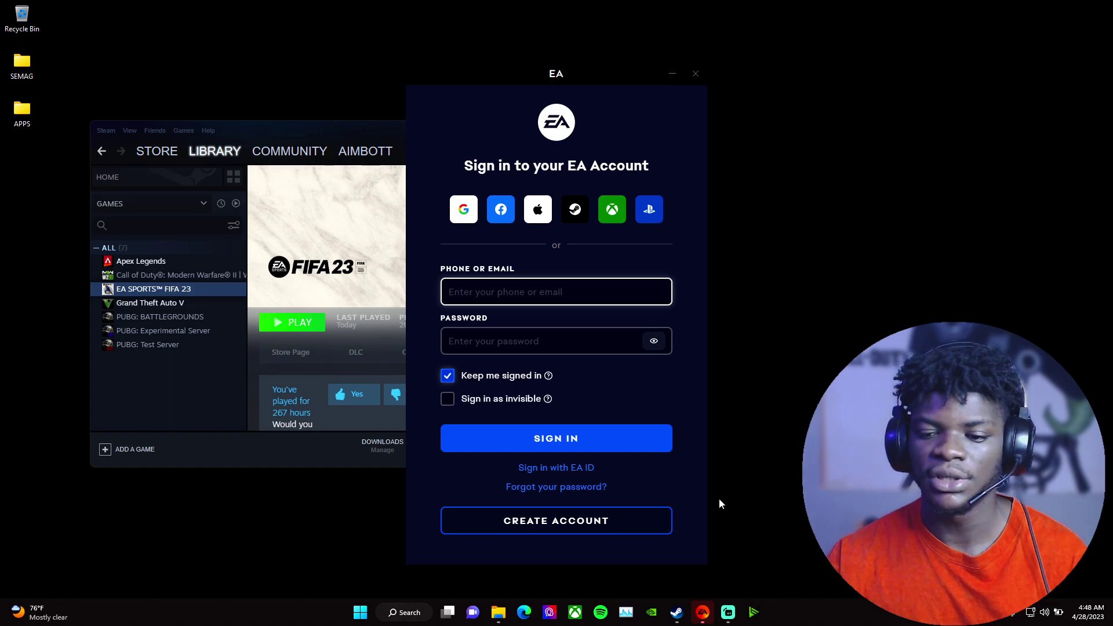
Move the EA sign-in window aside and choose to sign in with Steam.
{"action": "mouse_move", "coordinate": [702, 619]}
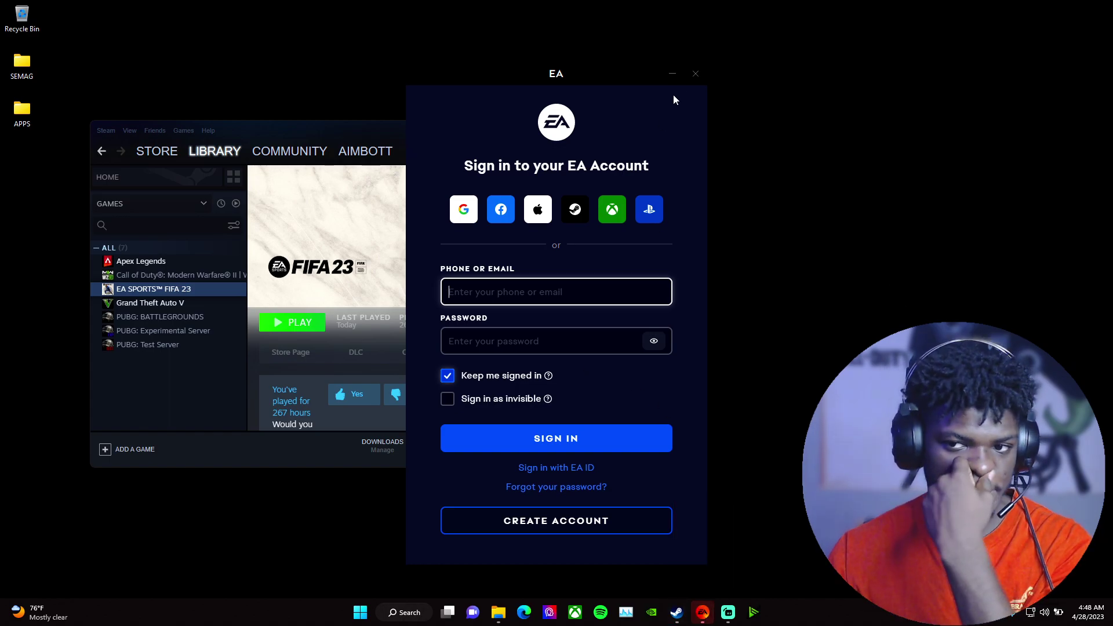
{"action": "left_click", "coordinate": [673, 74]}
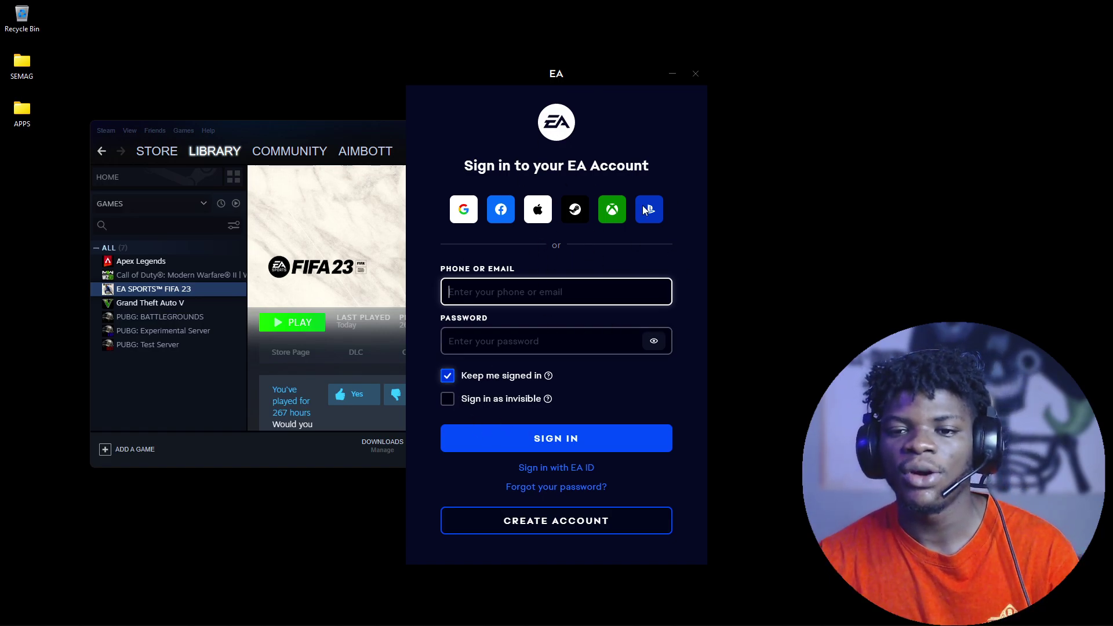
{"action": "left_click_drag", "start_coordinate": [609, 71], "coordinate": [891, 40]}
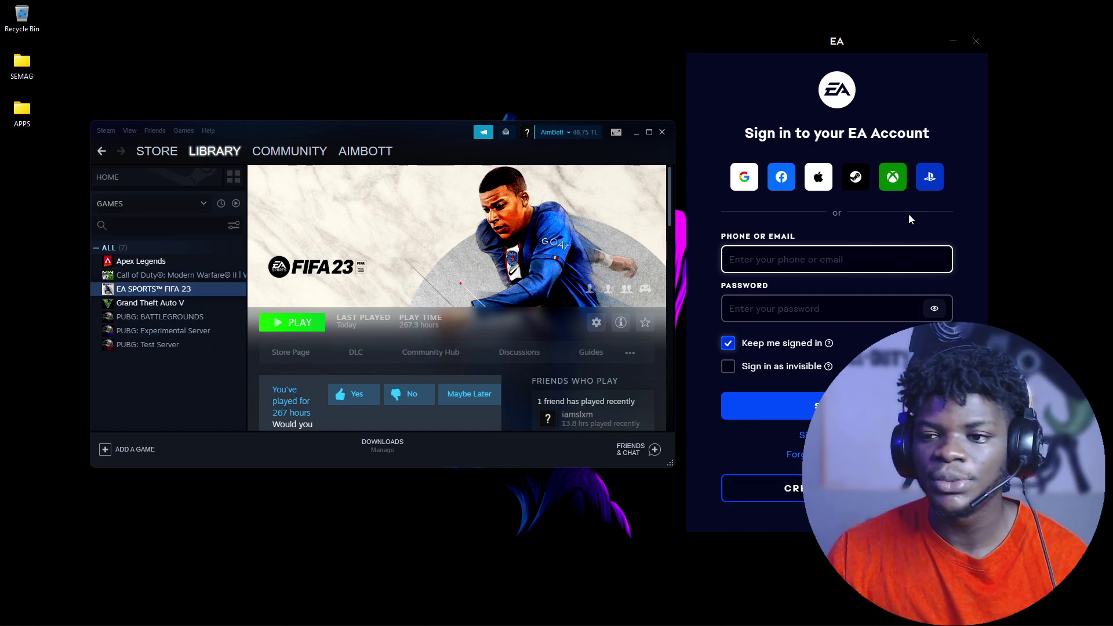
{"action": "left_click", "coordinate": [855, 179]}
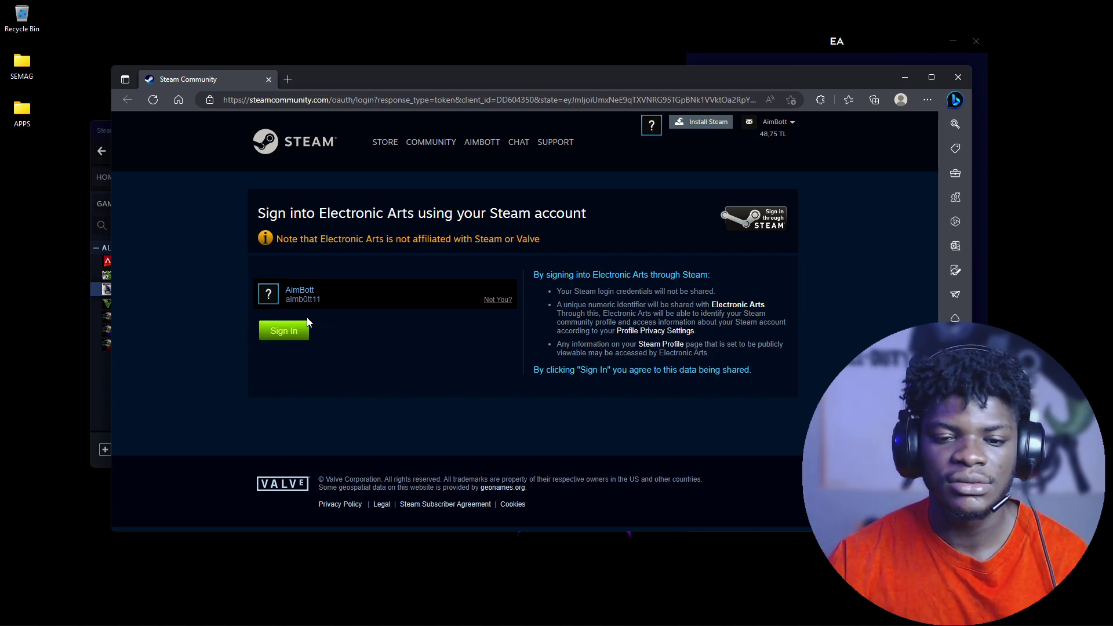
Sign in with Steam, allow Electronic Arts access, and request an emailed verification code.
{"action": "left_click", "coordinate": [284, 331]}
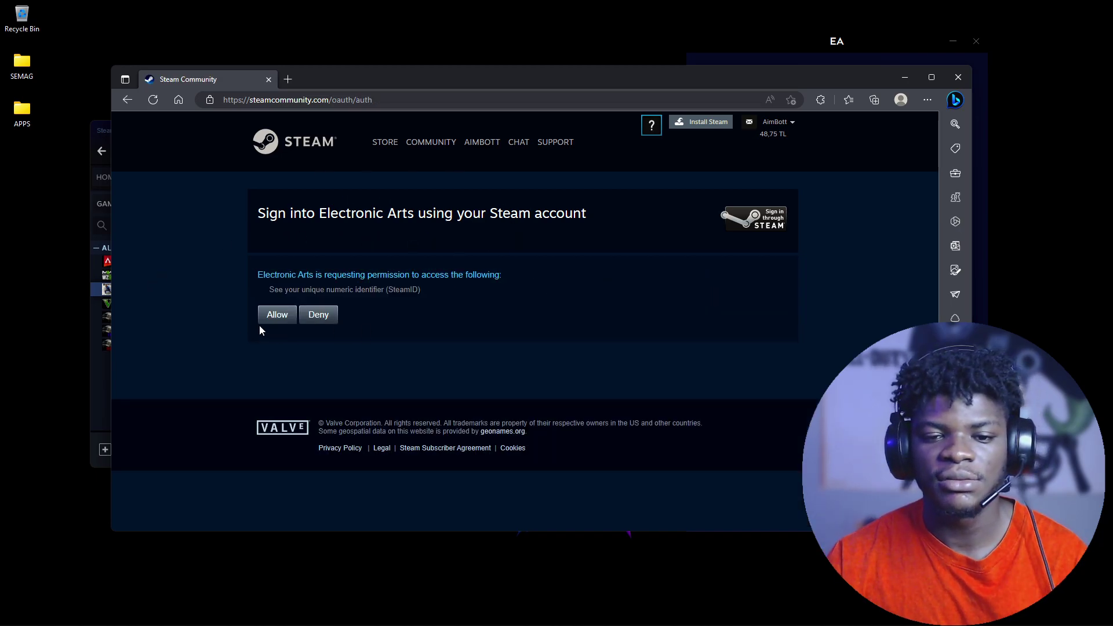
{"action": "left_click", "coordinate": [276, 318]}
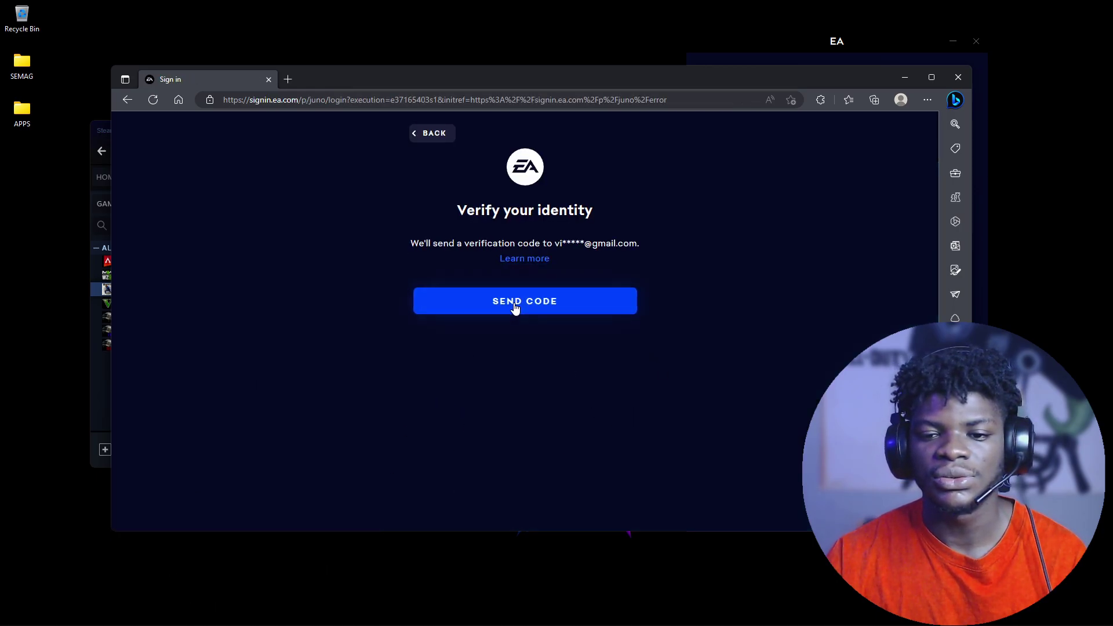
{"action": "left_click", "coordinate": [514, 306]}
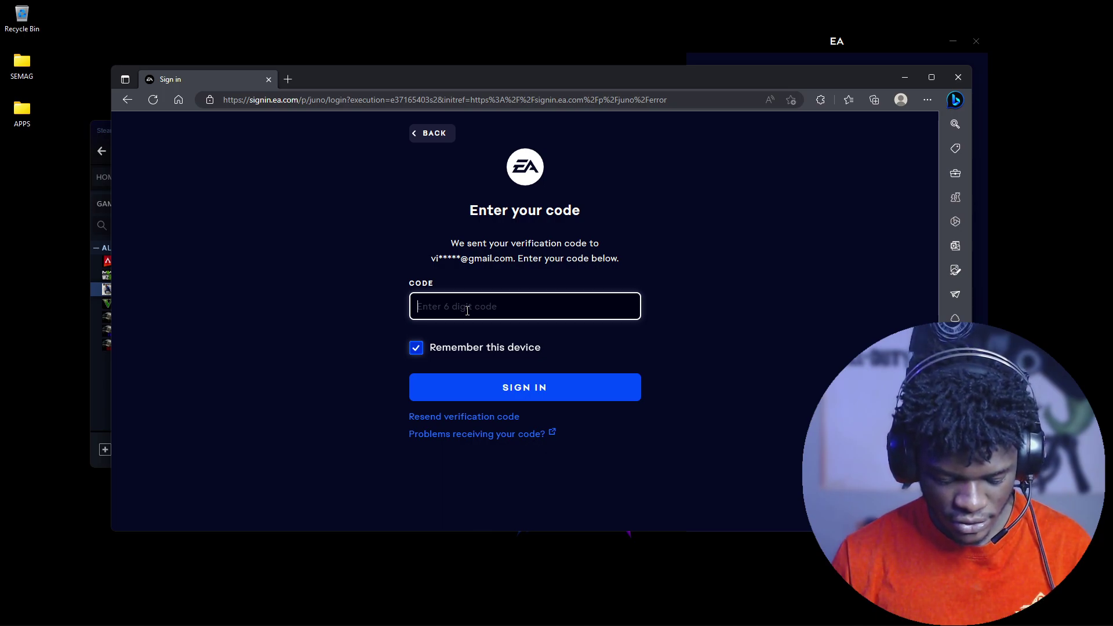
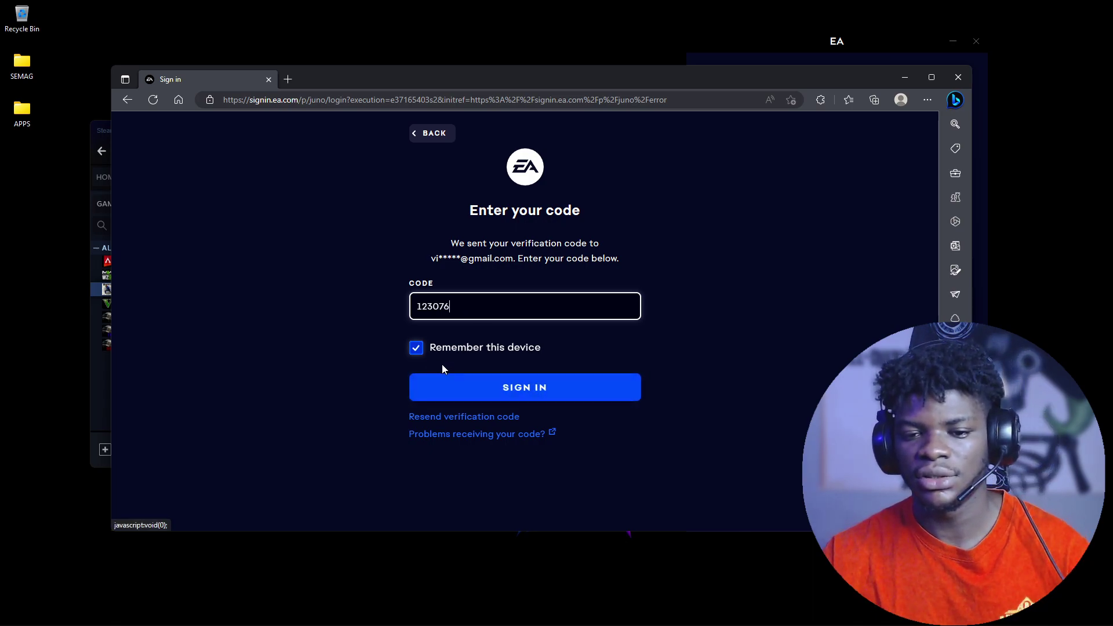
Enter the emailed verification code, submit it, and close the browser window.
{"action": "left_click", "coordinate": [514, 389]}
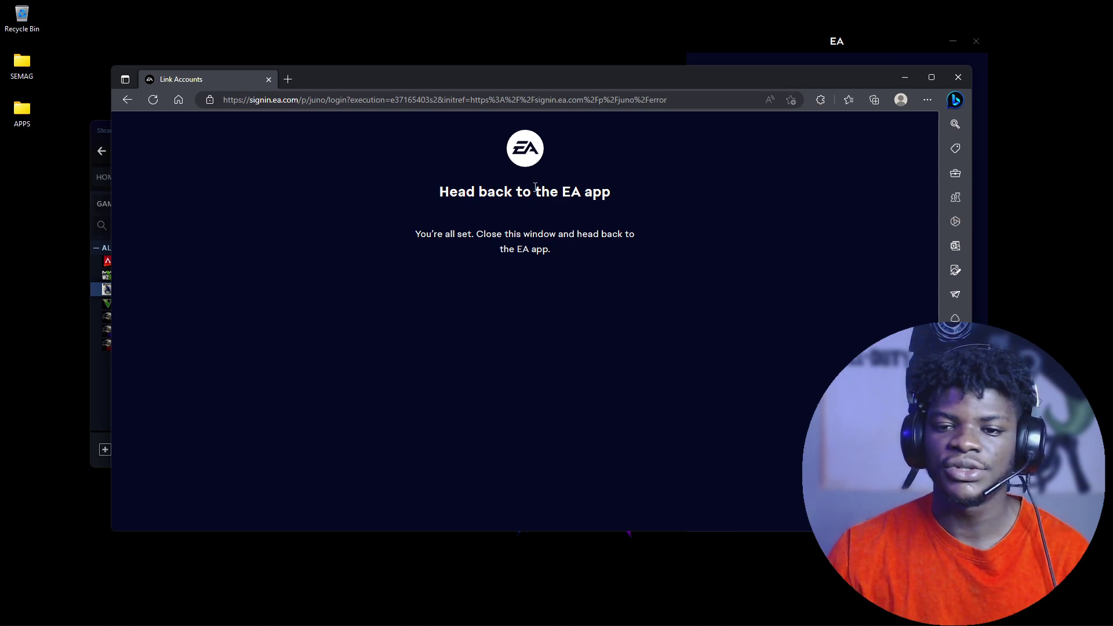
{"action": "left_click", "coordinate": [965, 79]}
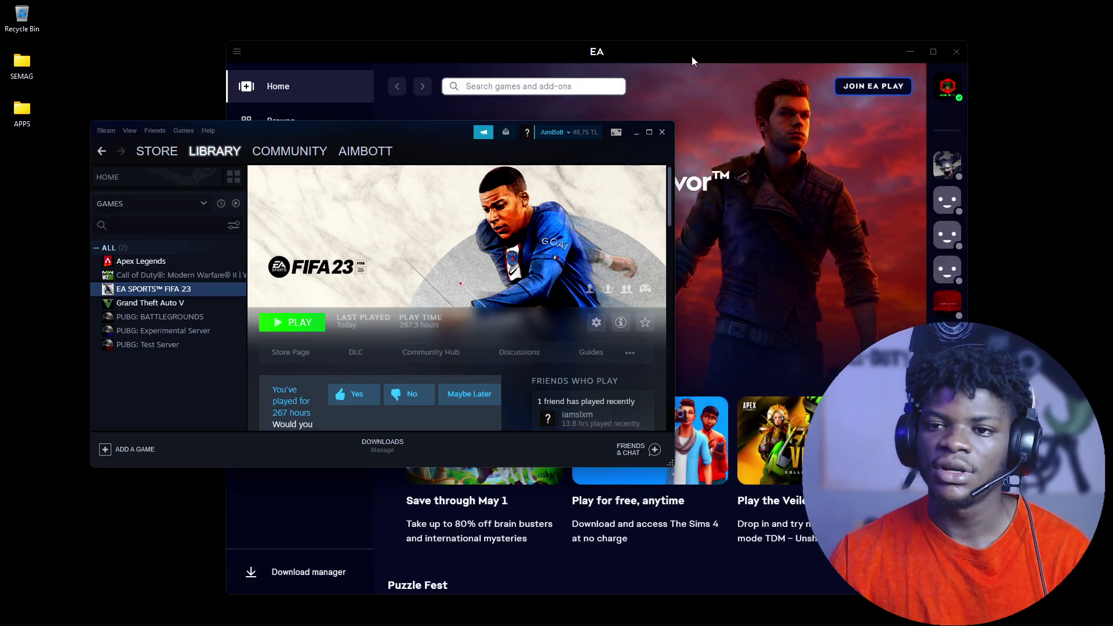
{"action": "left_click", "coordinate": [693, 61]}
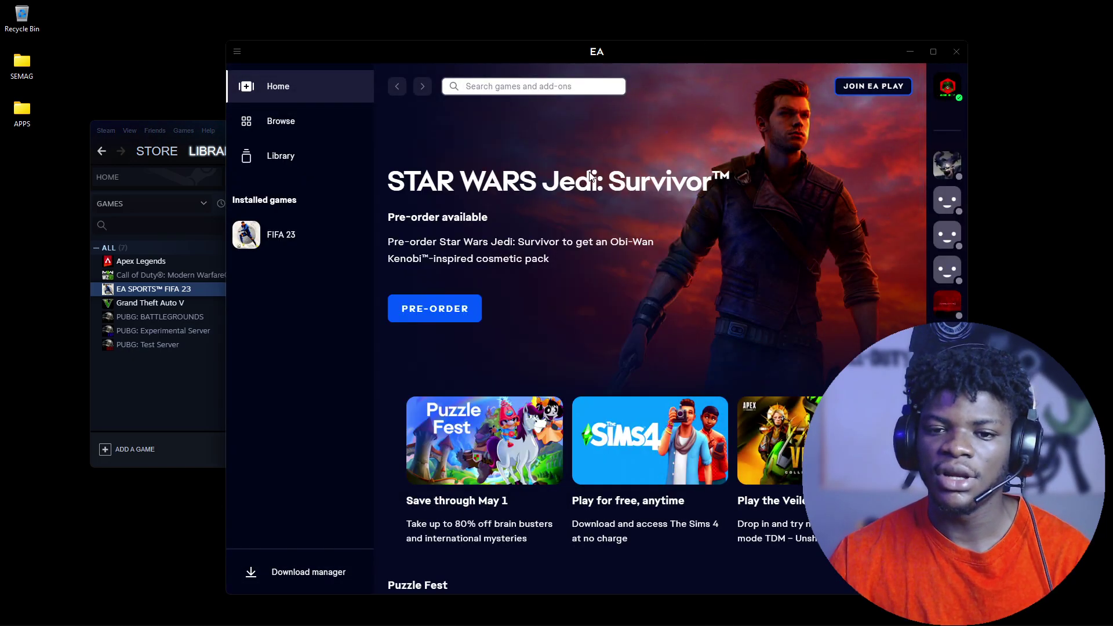
Open FIFA 23 in the EA app, then launch it from Steam's library page.
{"action": "left_click", "coordinate": [308, 243]}
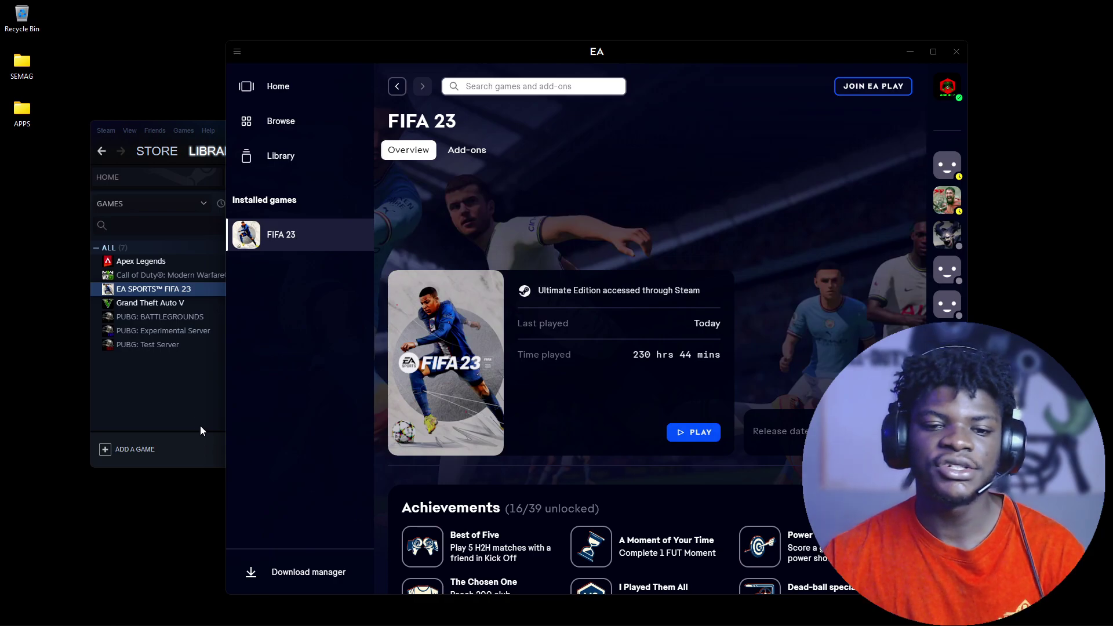
{"action": "left_click", "coordinate": [210, 444]}
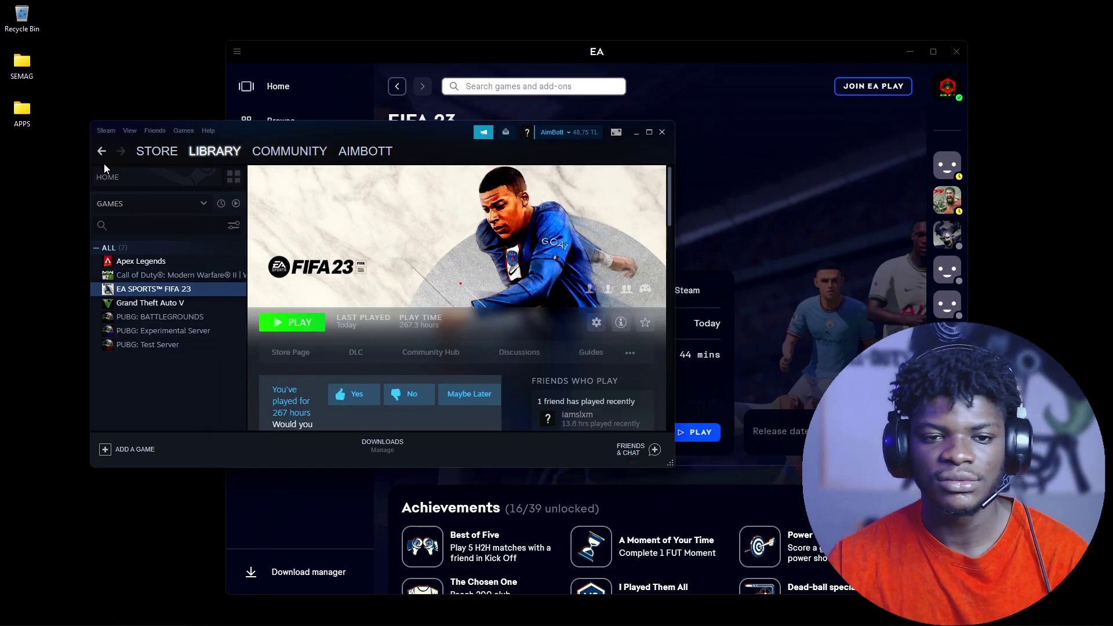
{"action": "left_click", "coordinate": [198, 160]}
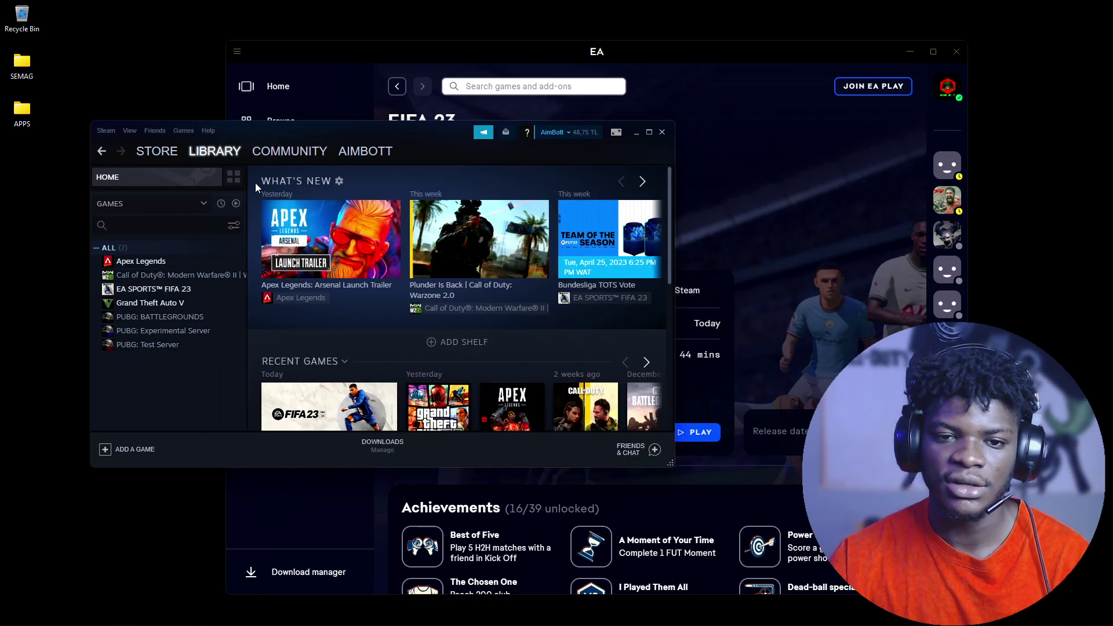
{"action": "left_click", "coordinate": [153, 291]}
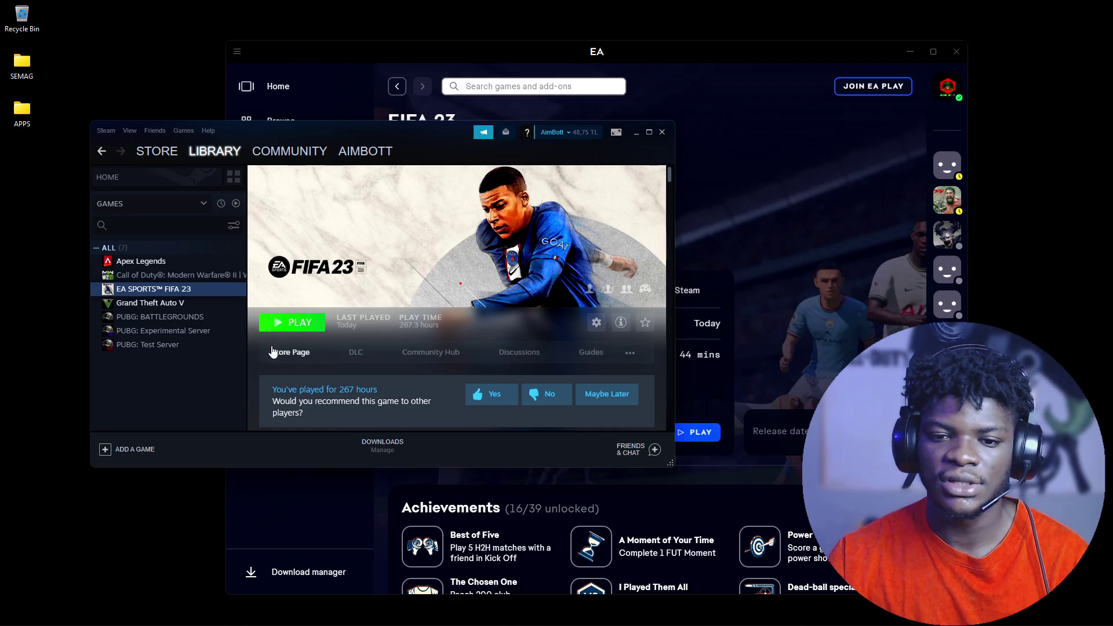
{"action": "left_click", "coordinate": [286, 323]}
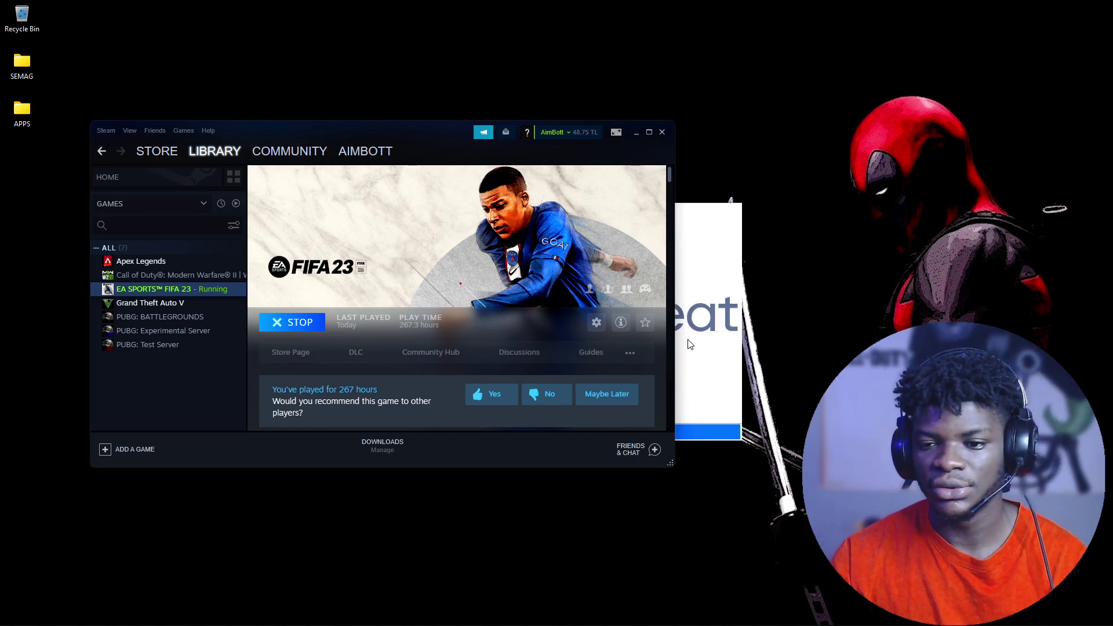
Bring up the EA AntiCheat splash and minimize Steam while FIFA 23 loads.
{"action": "left_click", "coordinate": [678, 309]}
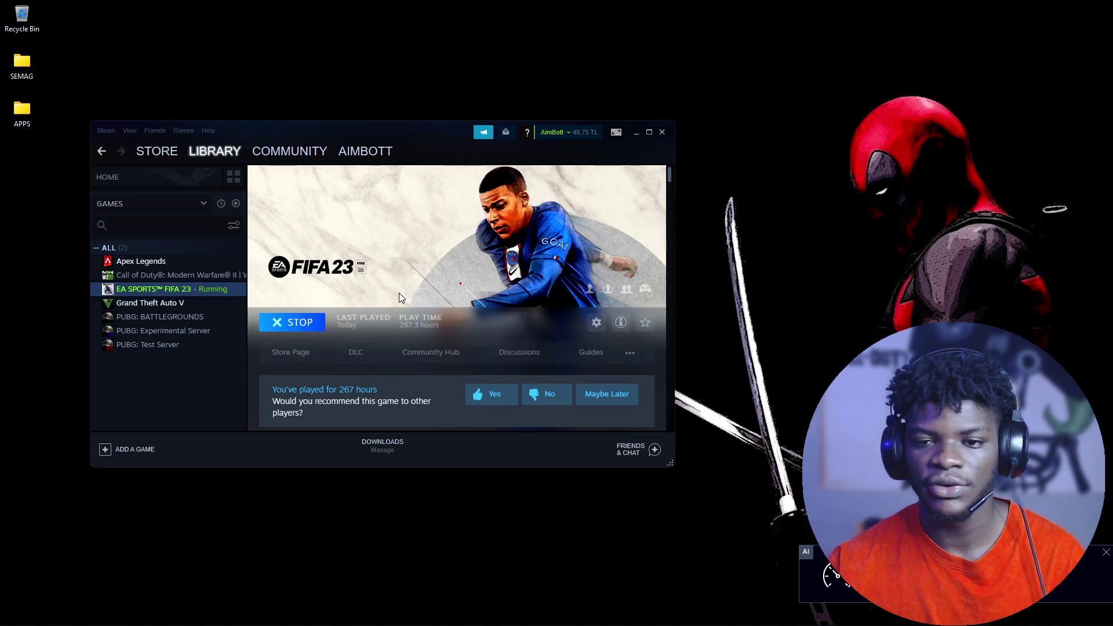
{"action": "left_click", "coordinate": [638, 132]}
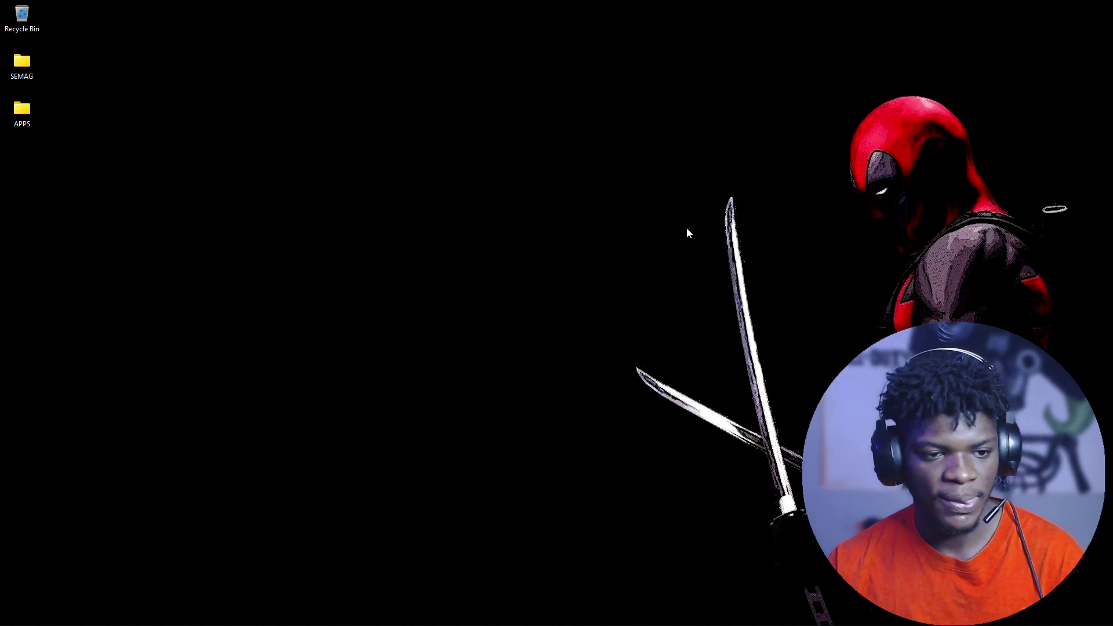